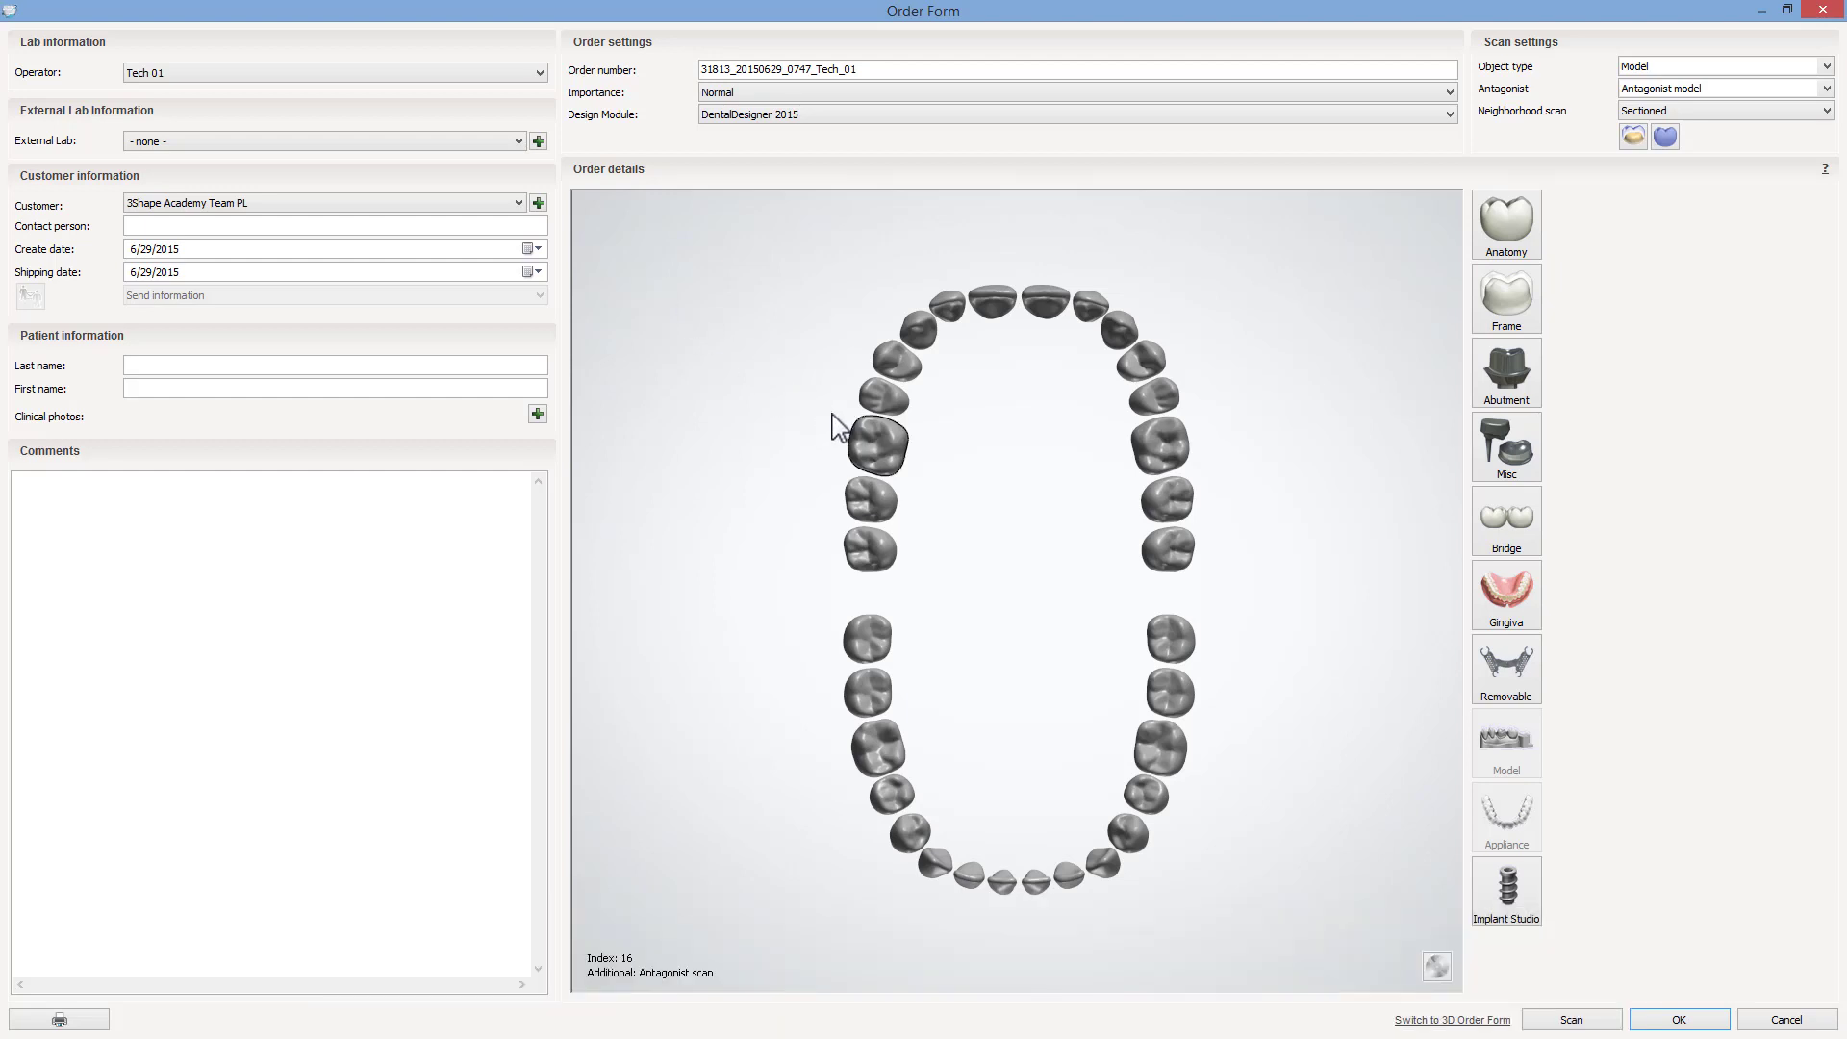
Step: Mark tooth 16 as a splint appliance made of PMMA
{"action": "left_click", "coordinate": [877, 449]}
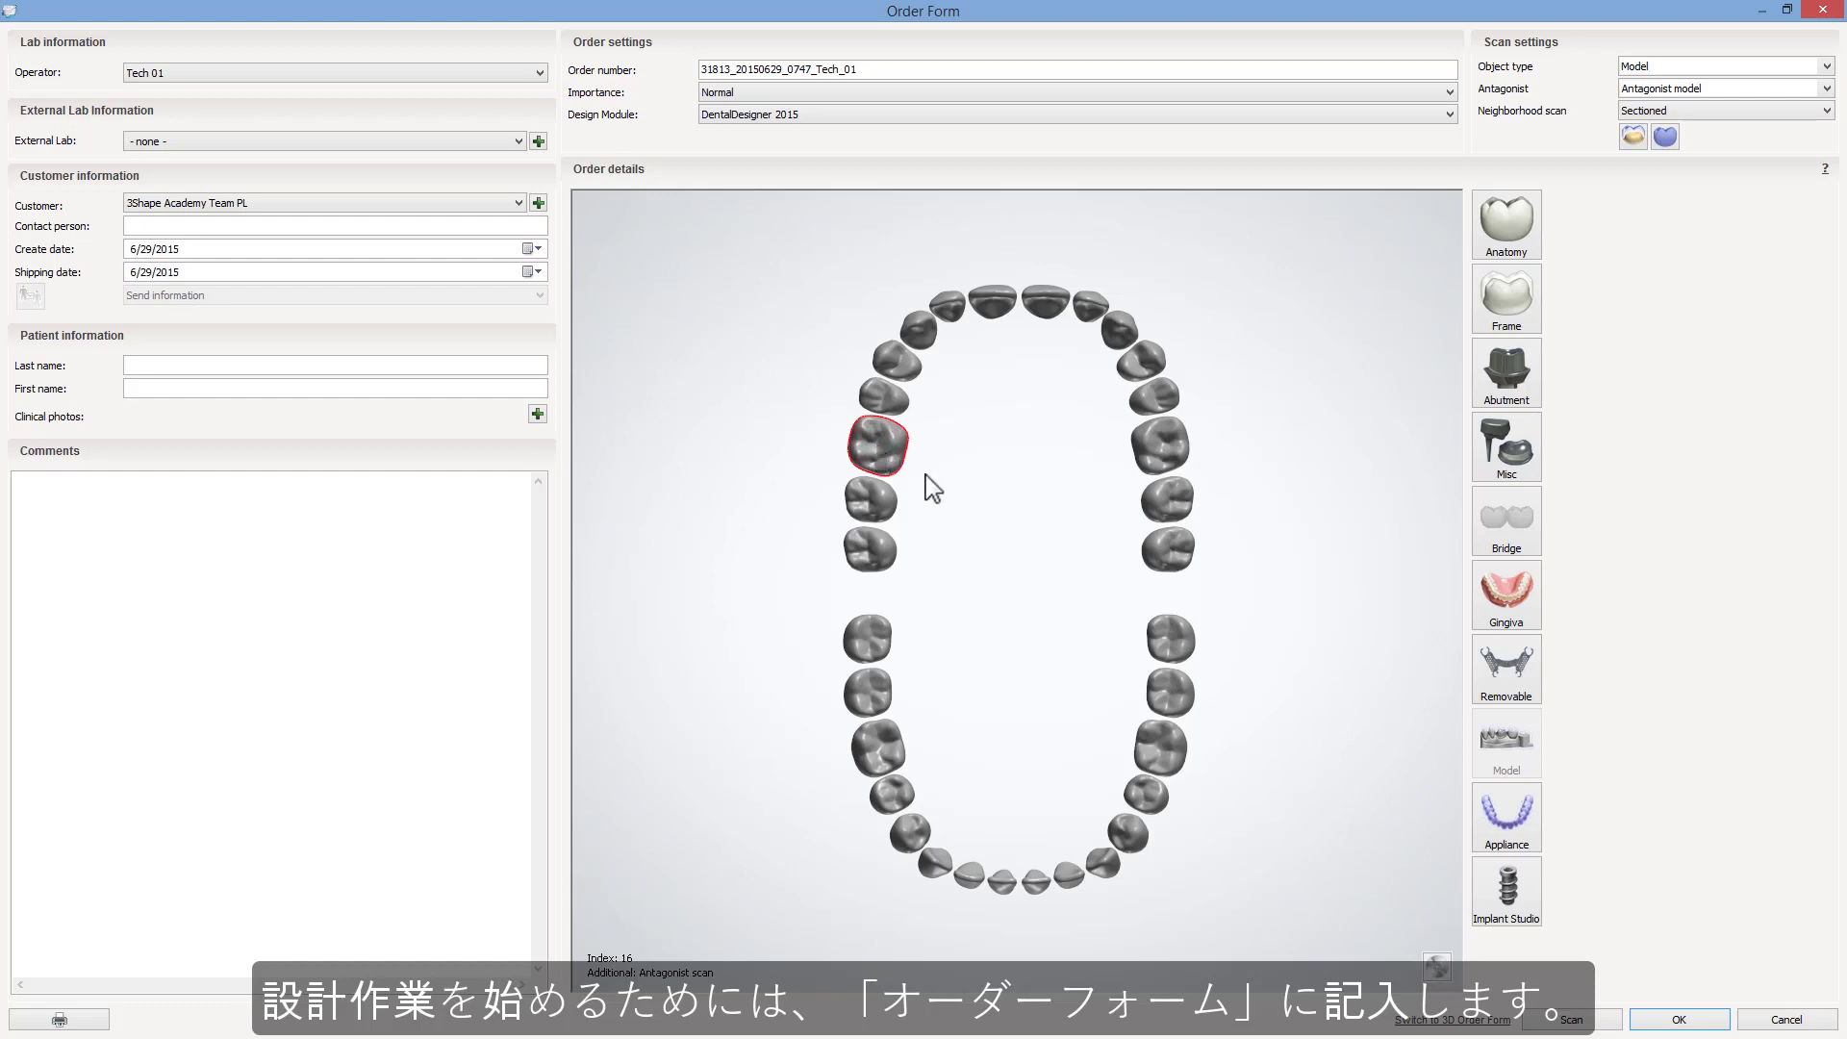
{"action": "left_click", "coordinate": [1507, 820]}
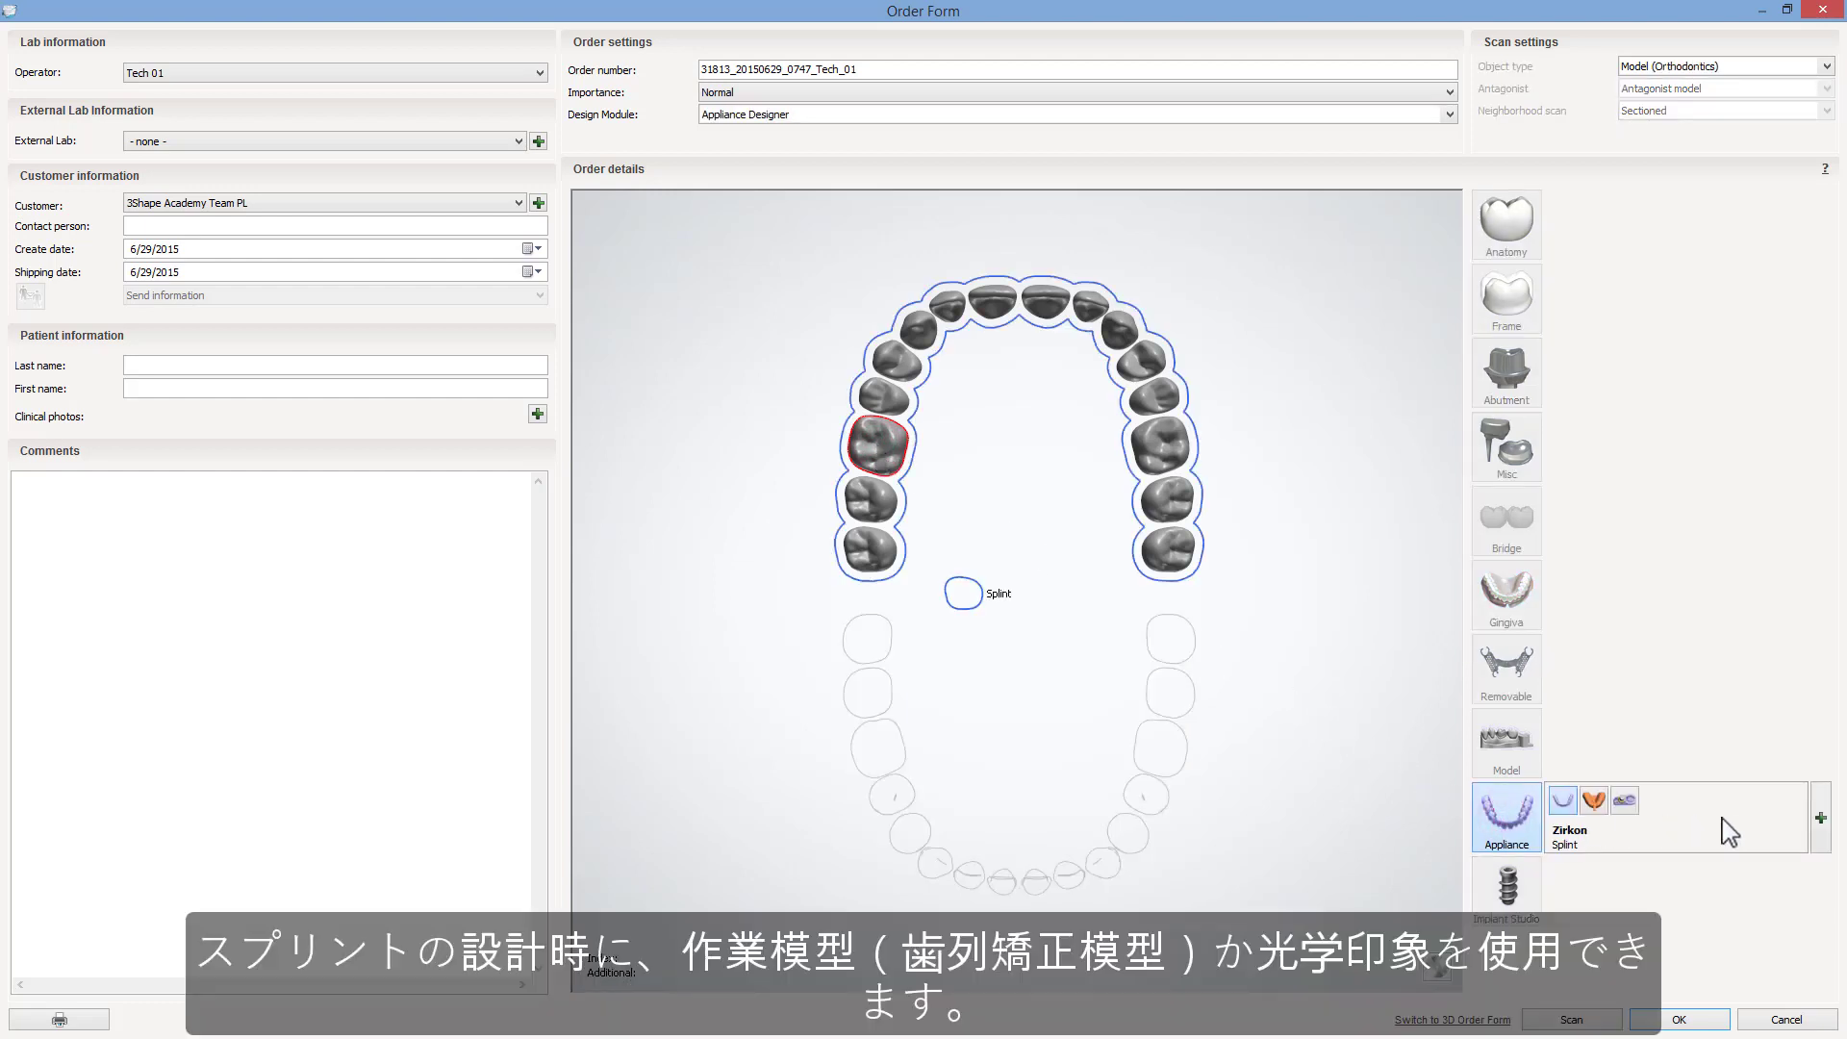
{"action": "left_click", "coordinate": [1823, 824]}
{"action": "left_click", "coordinate": [1795, 784]}
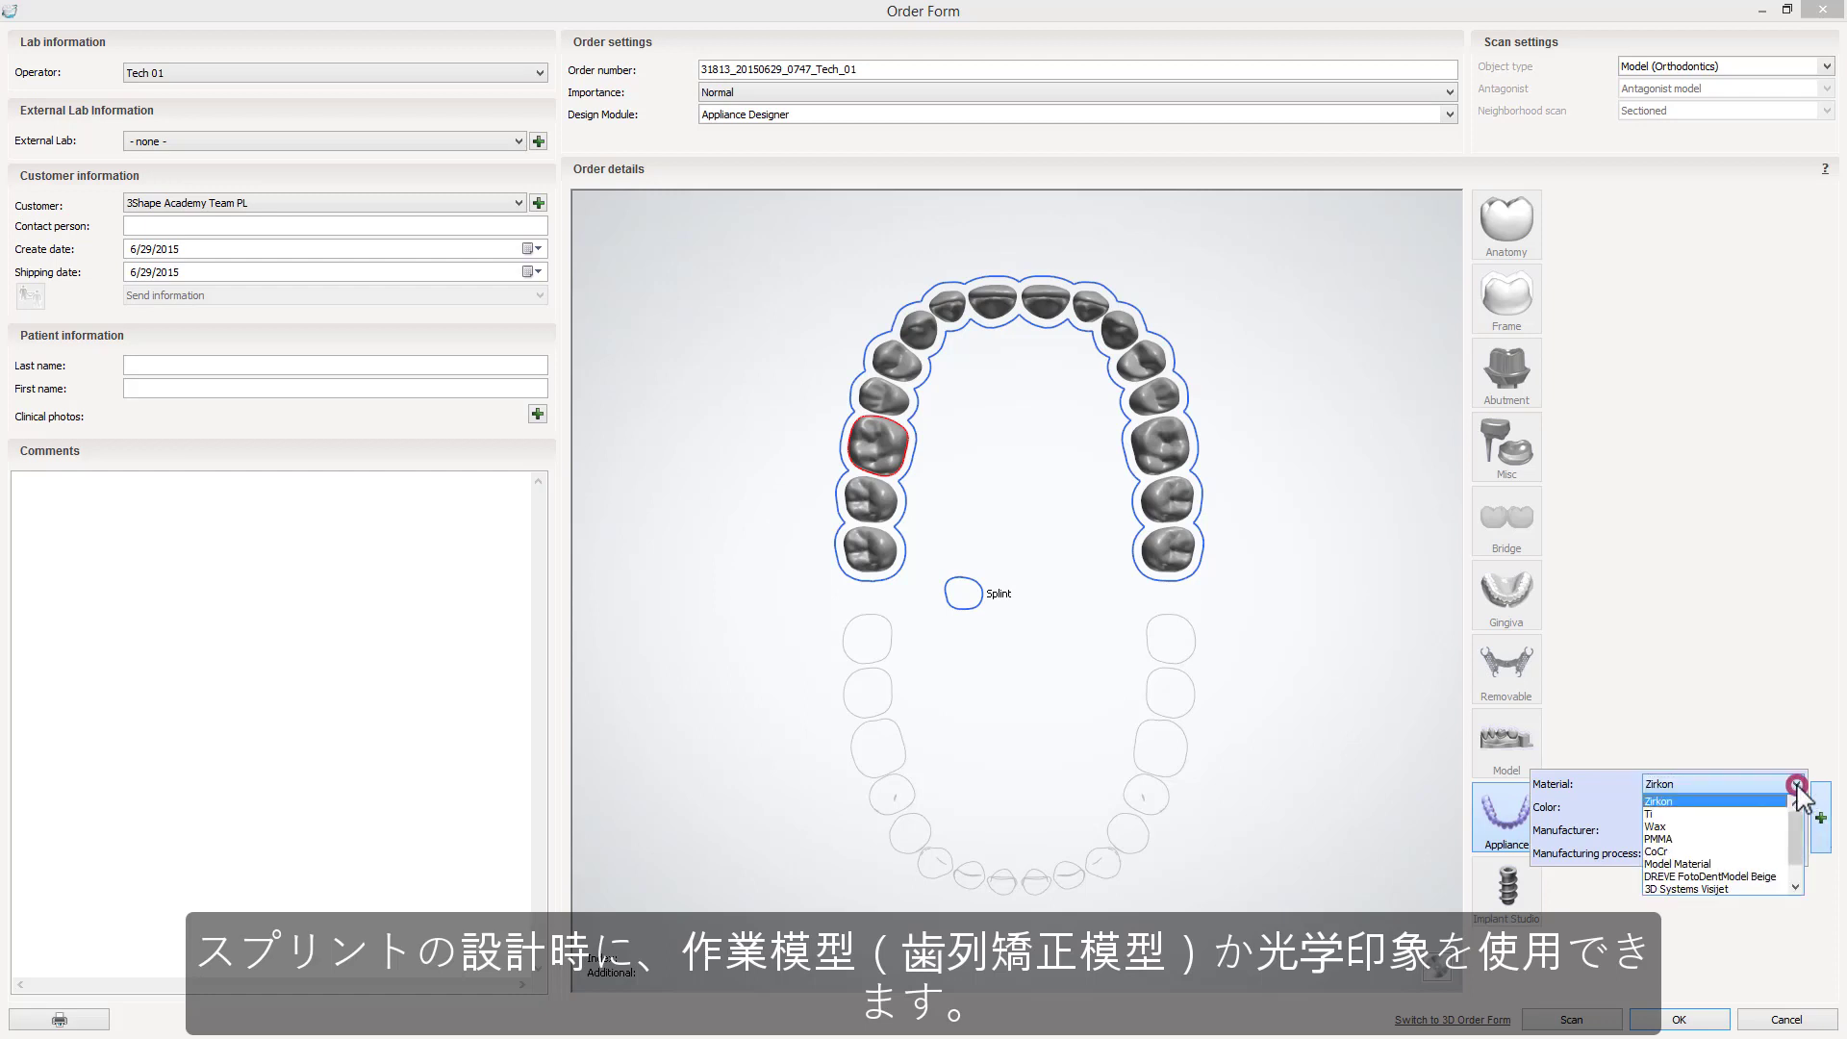
{"action": "left_click", "coordinate": [1744, 839]}
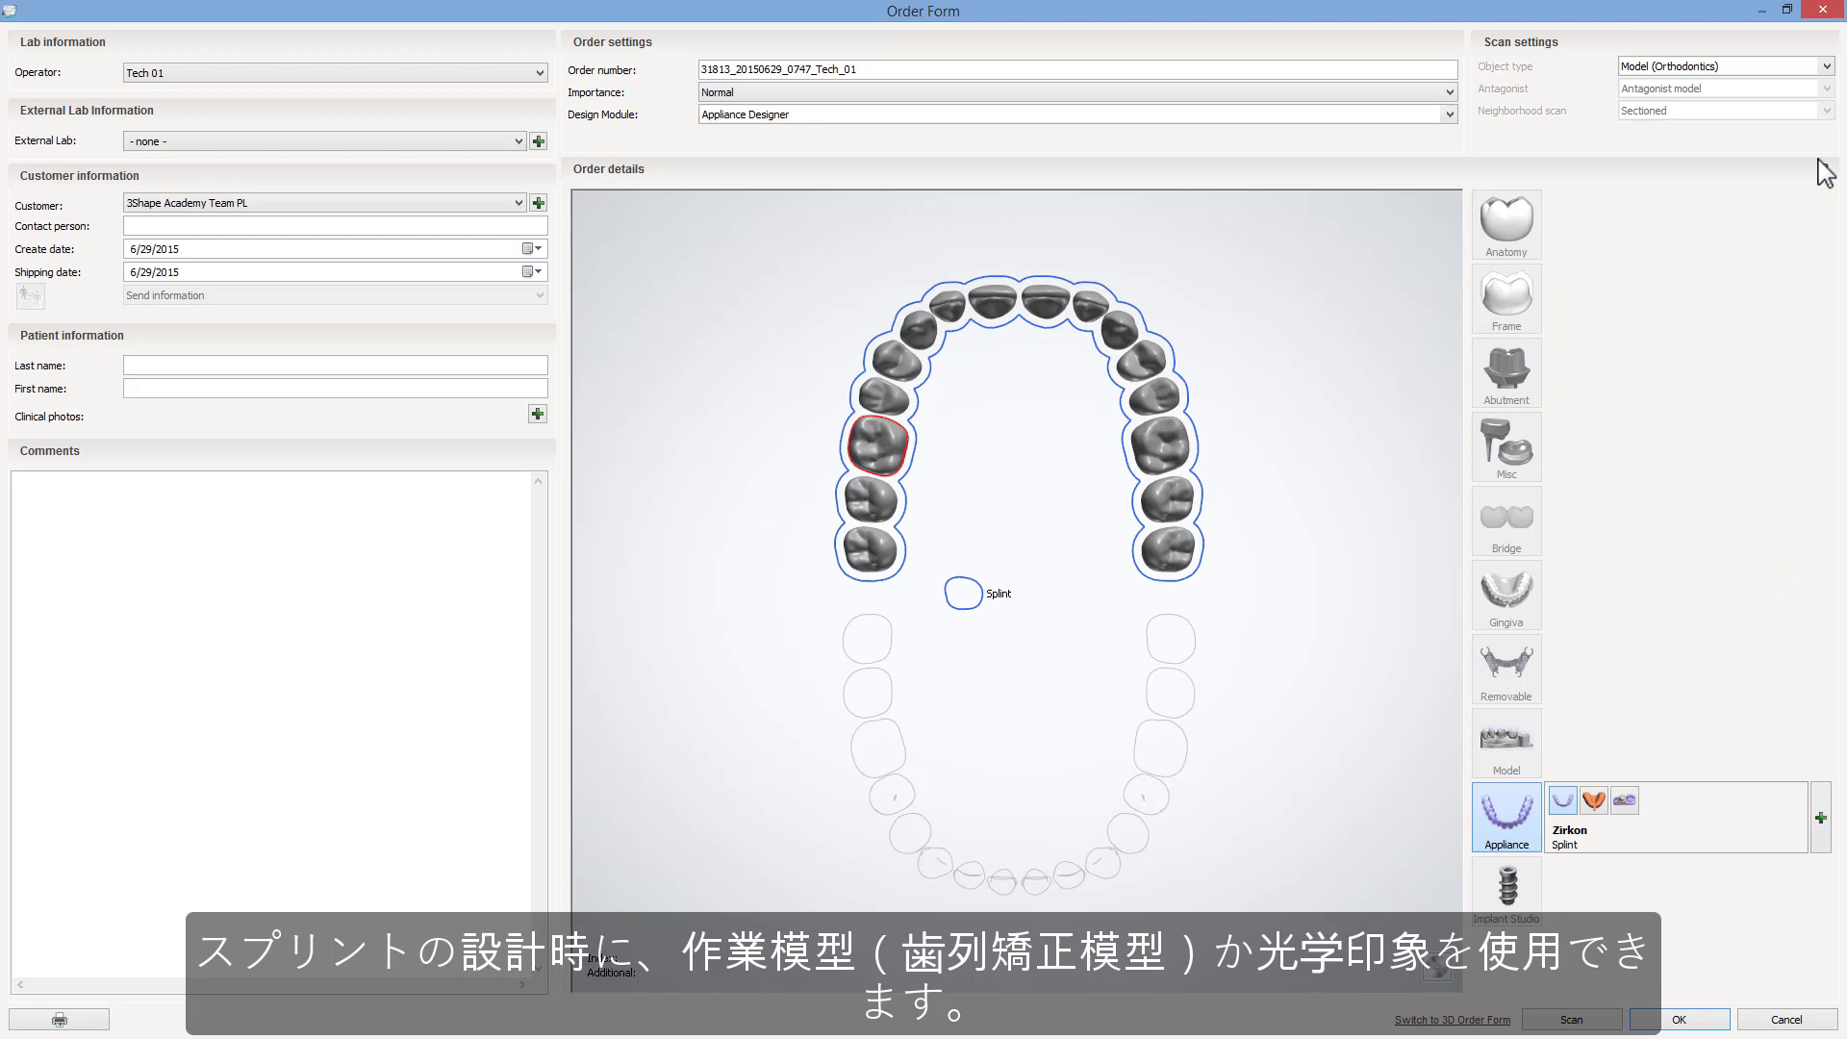
Step: Set the object type to Digital impression and confirm the order
{"action": "left_click", "coordinate": [1827, 66]}
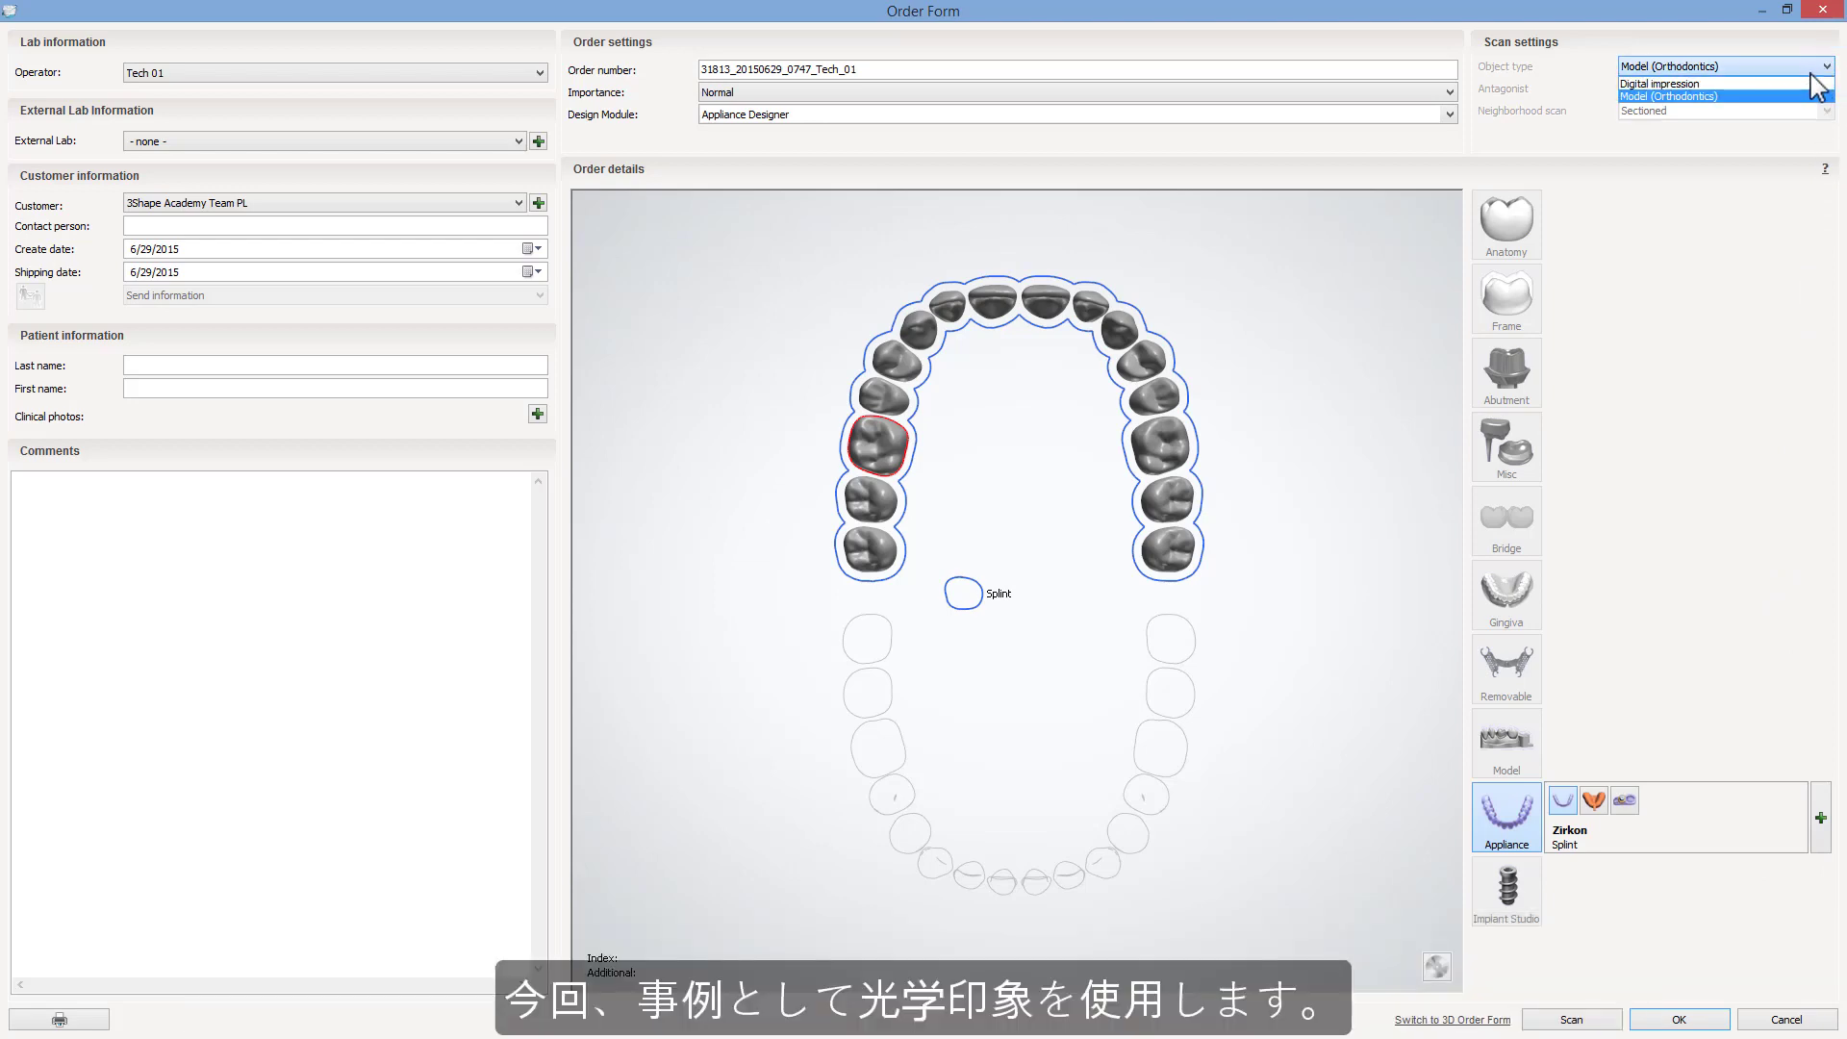
{"action": "left_click", "coordinate": [1776, 84]}
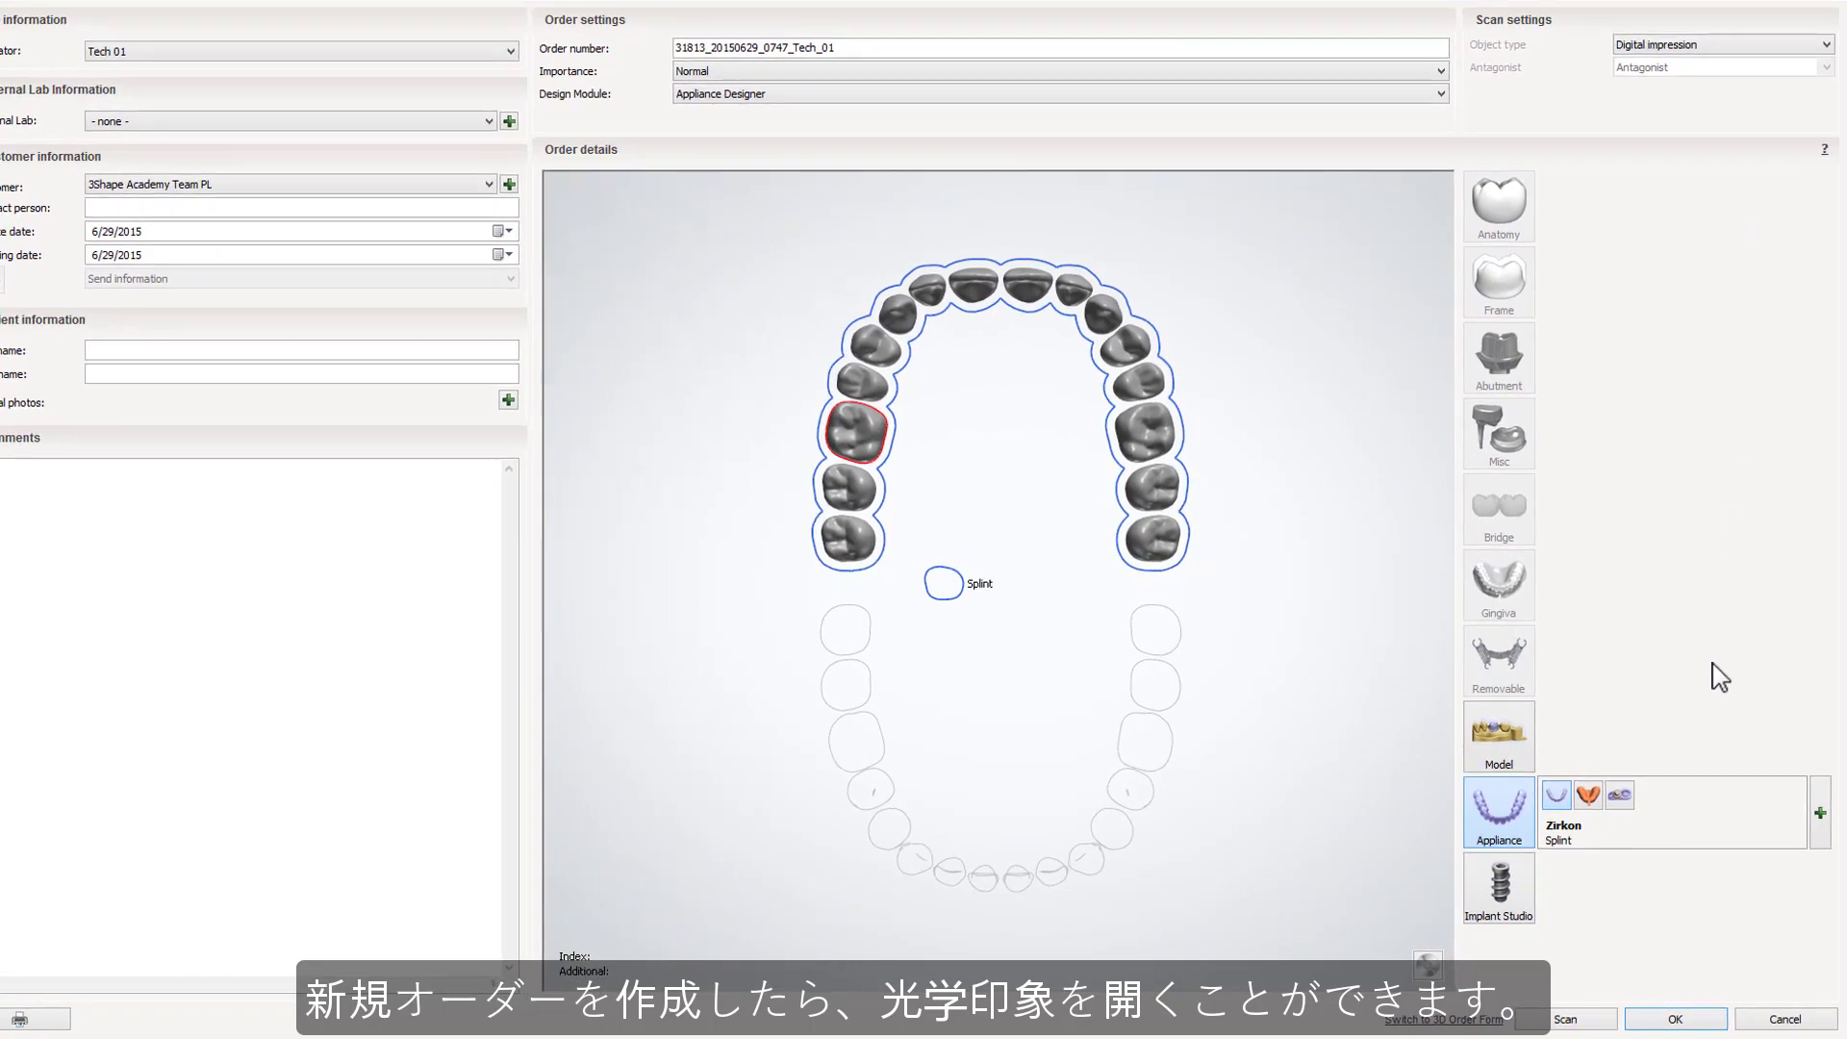
{"action": "left_click", "coordinate": [1673, 1019]}
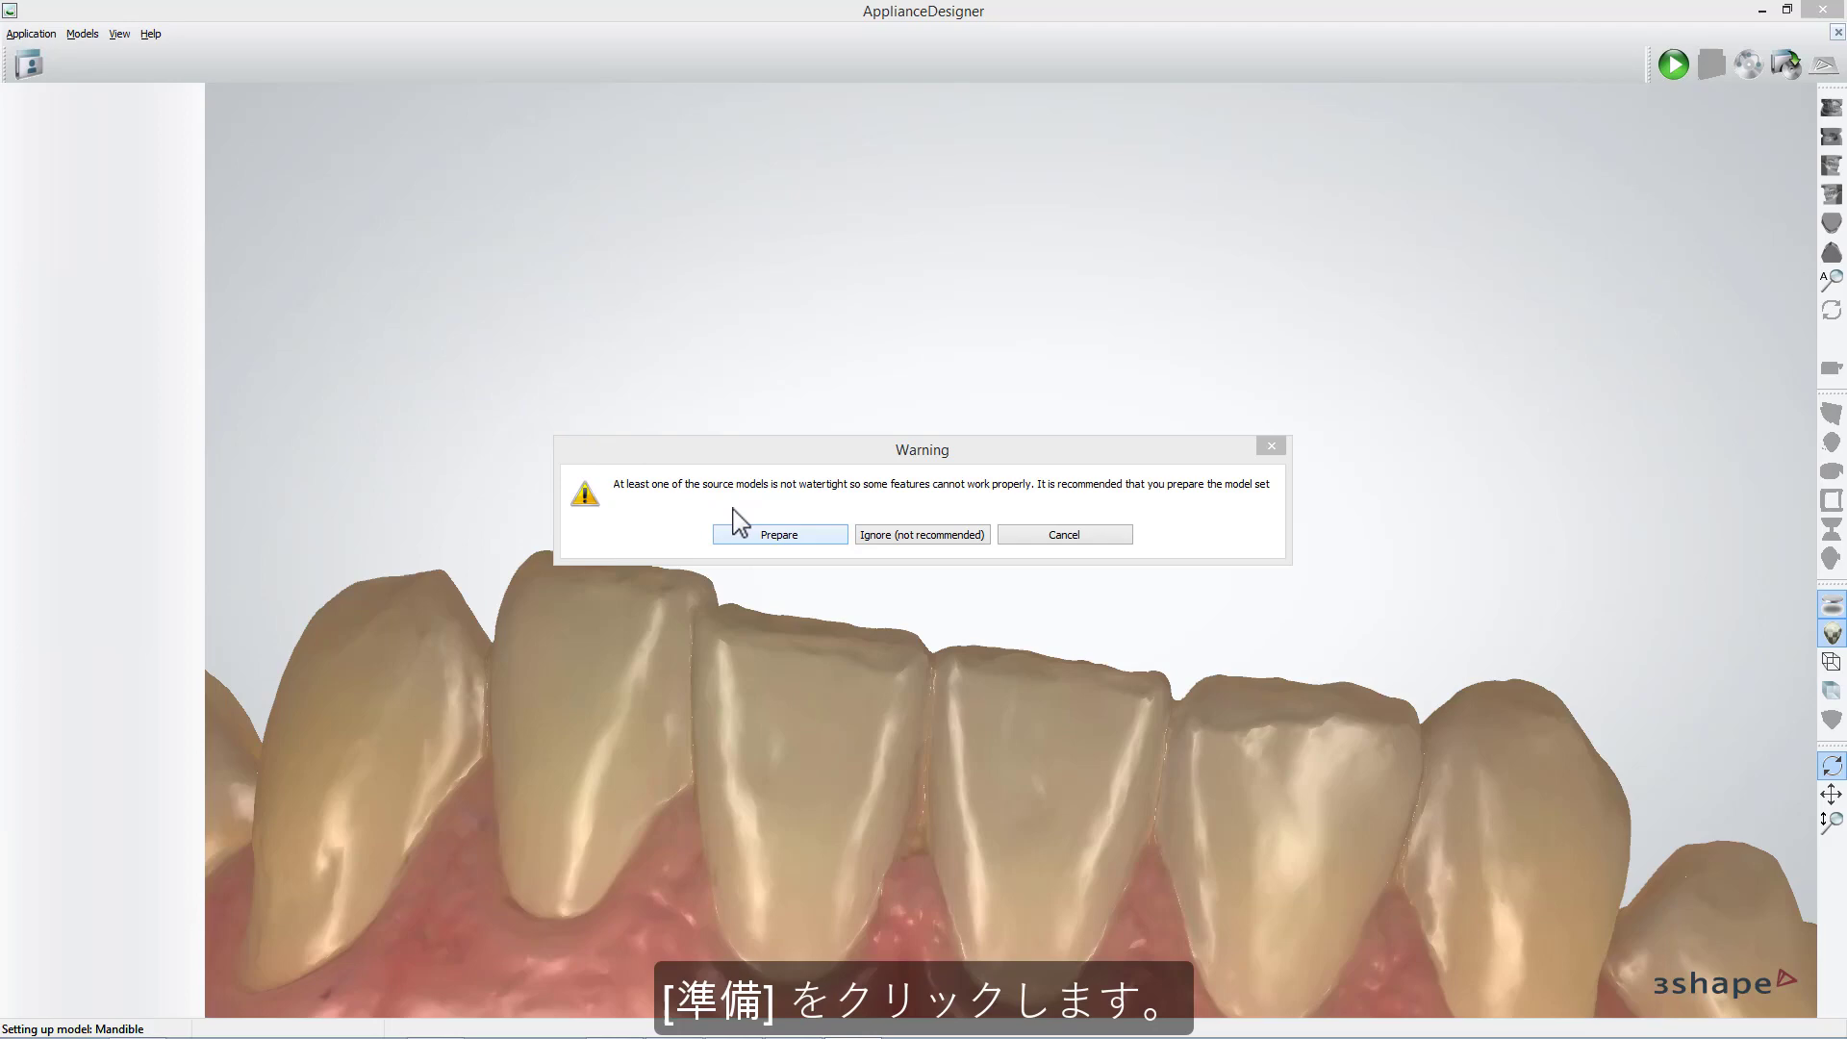
Step: Prepare the scans, place landmarks 16, 11-21 and 26, and draw the midline sagittal line
{"action": "left_click", "coordinate": [783, 535]}
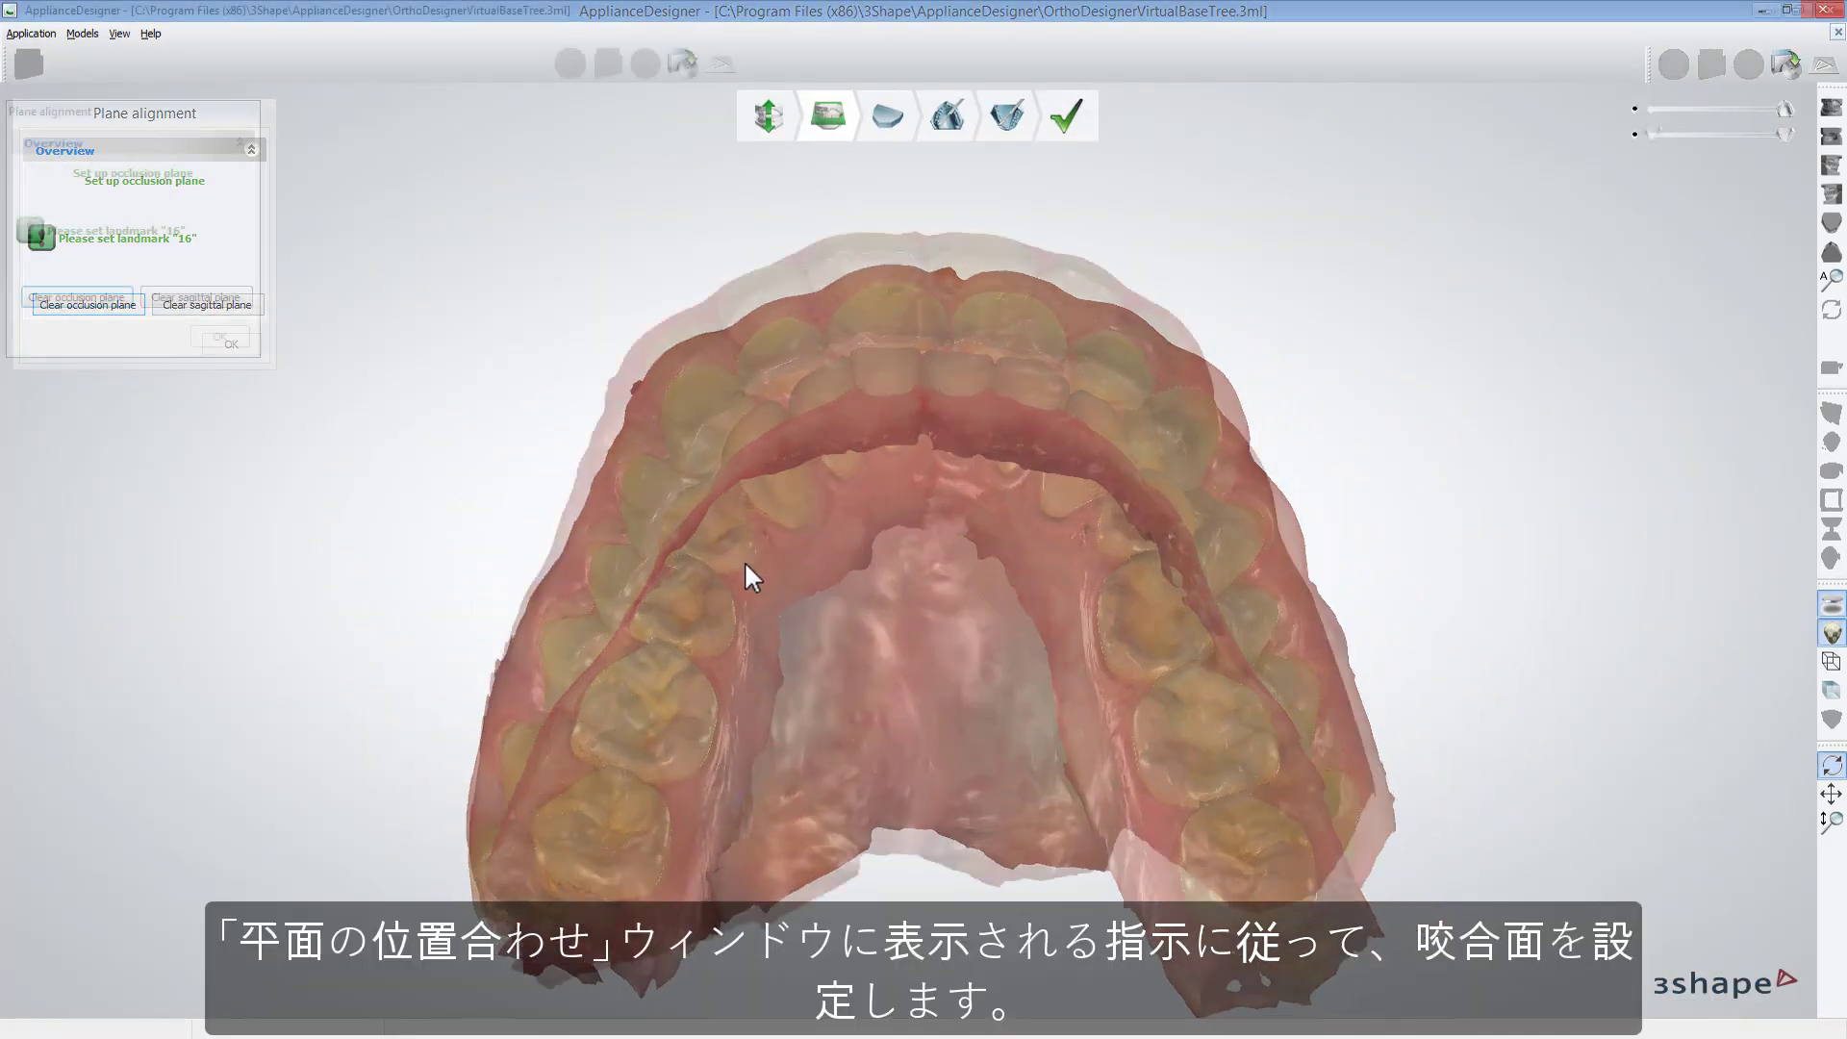
{"action": "left_click", "coordinate": [642, 642]}
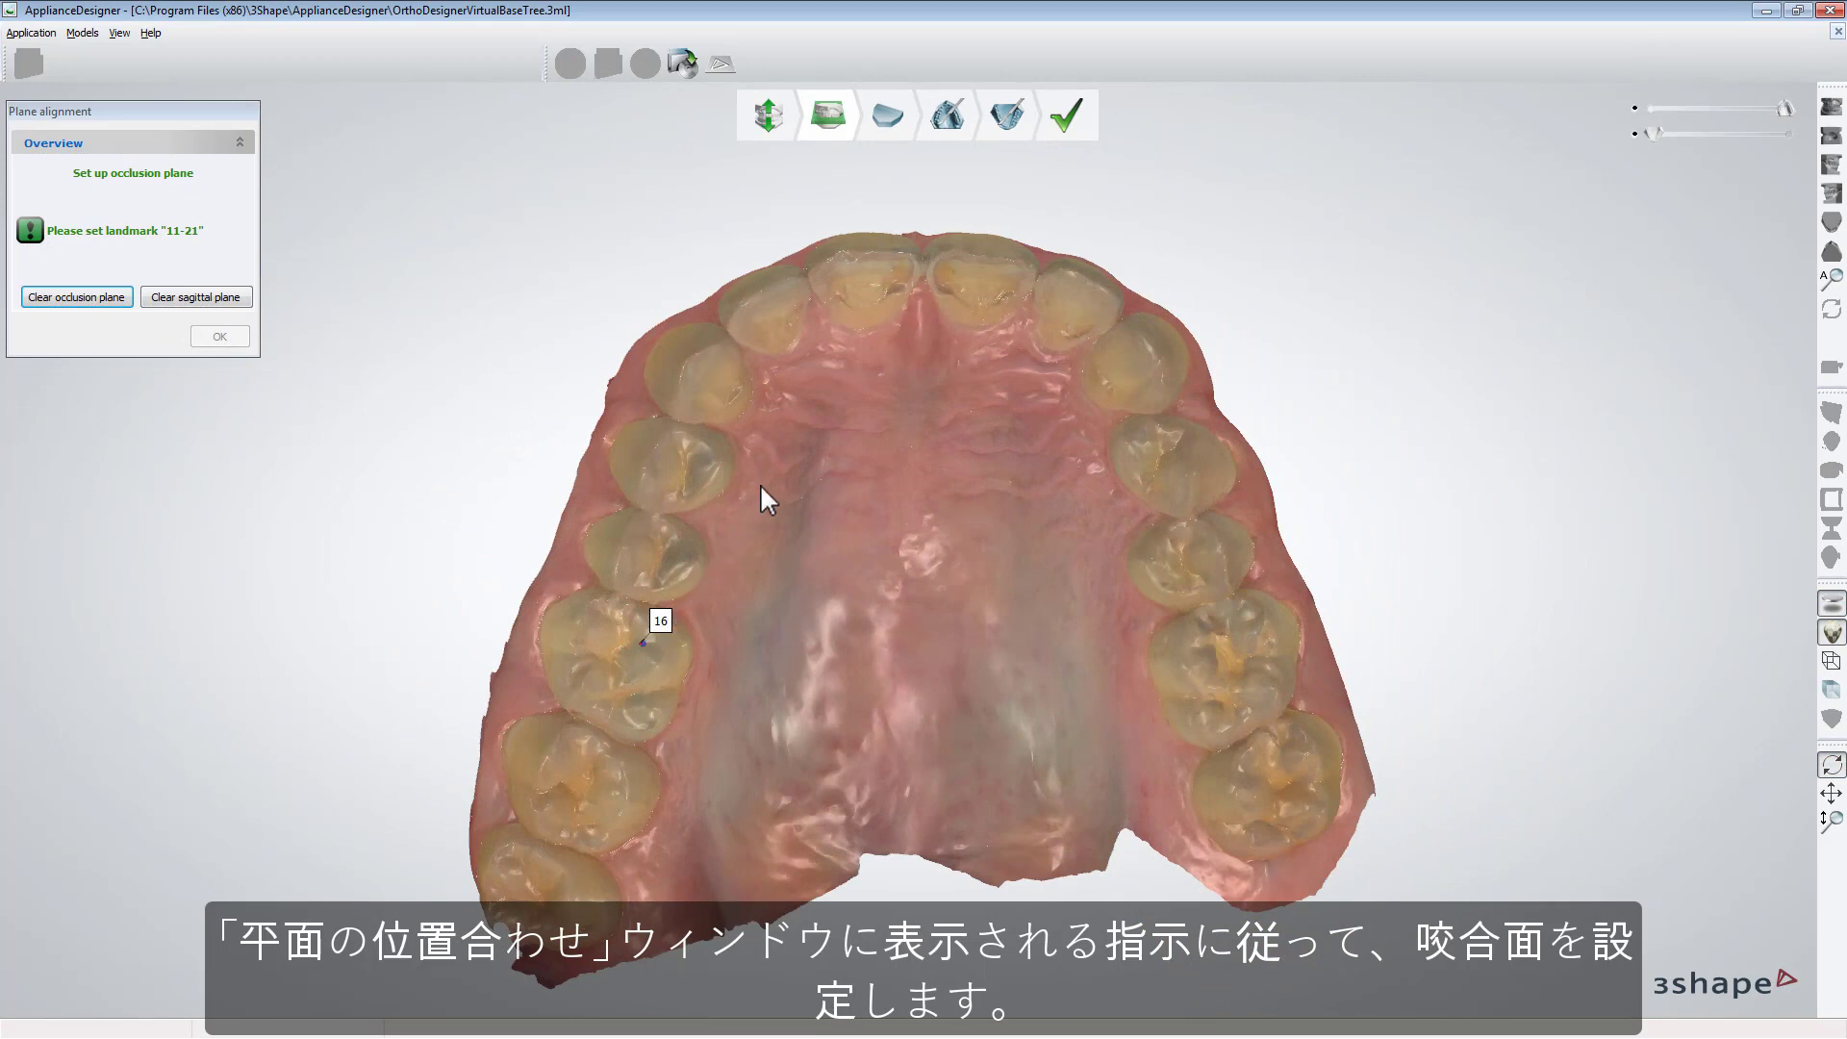
{"action": "left_click", "coordinate": [922, 277]}
{"action": "left_click", "coordinate": [1197, 647]}
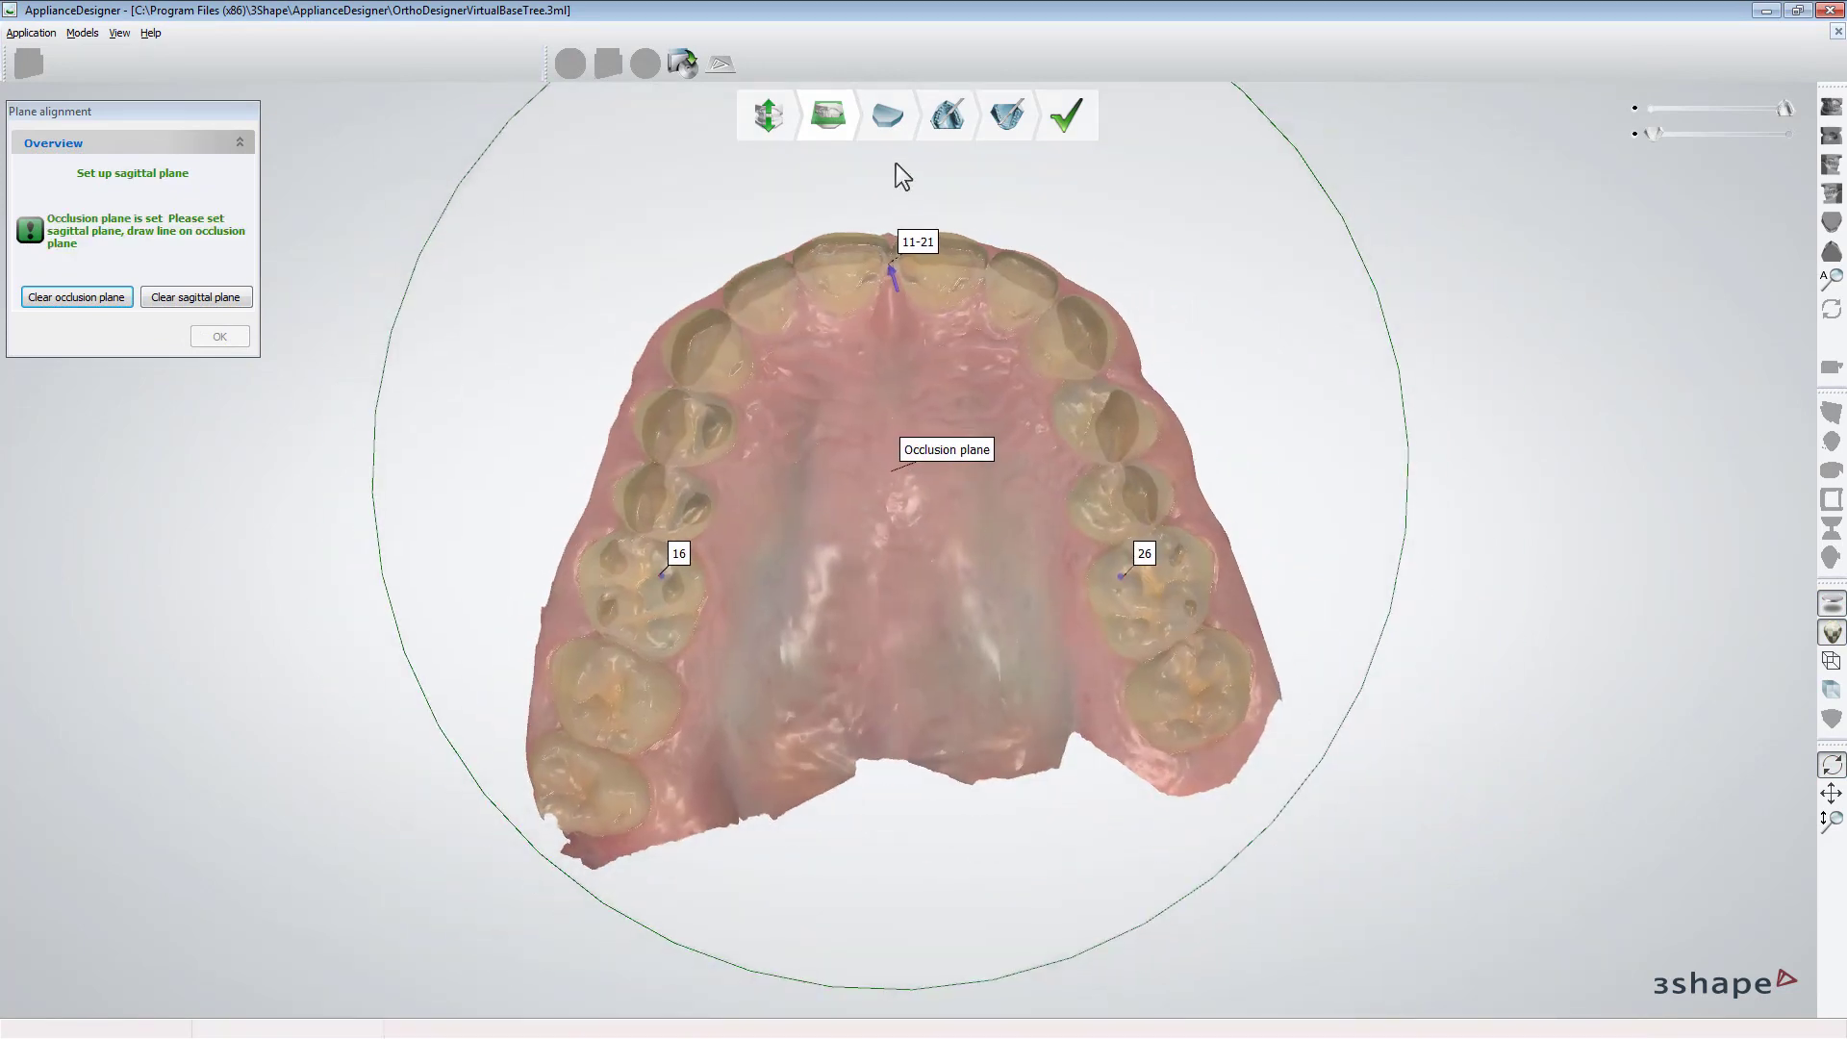
{"action": "left_click_drag", "start_coordinate": [897, 164], "coordinate": [887, 846]}
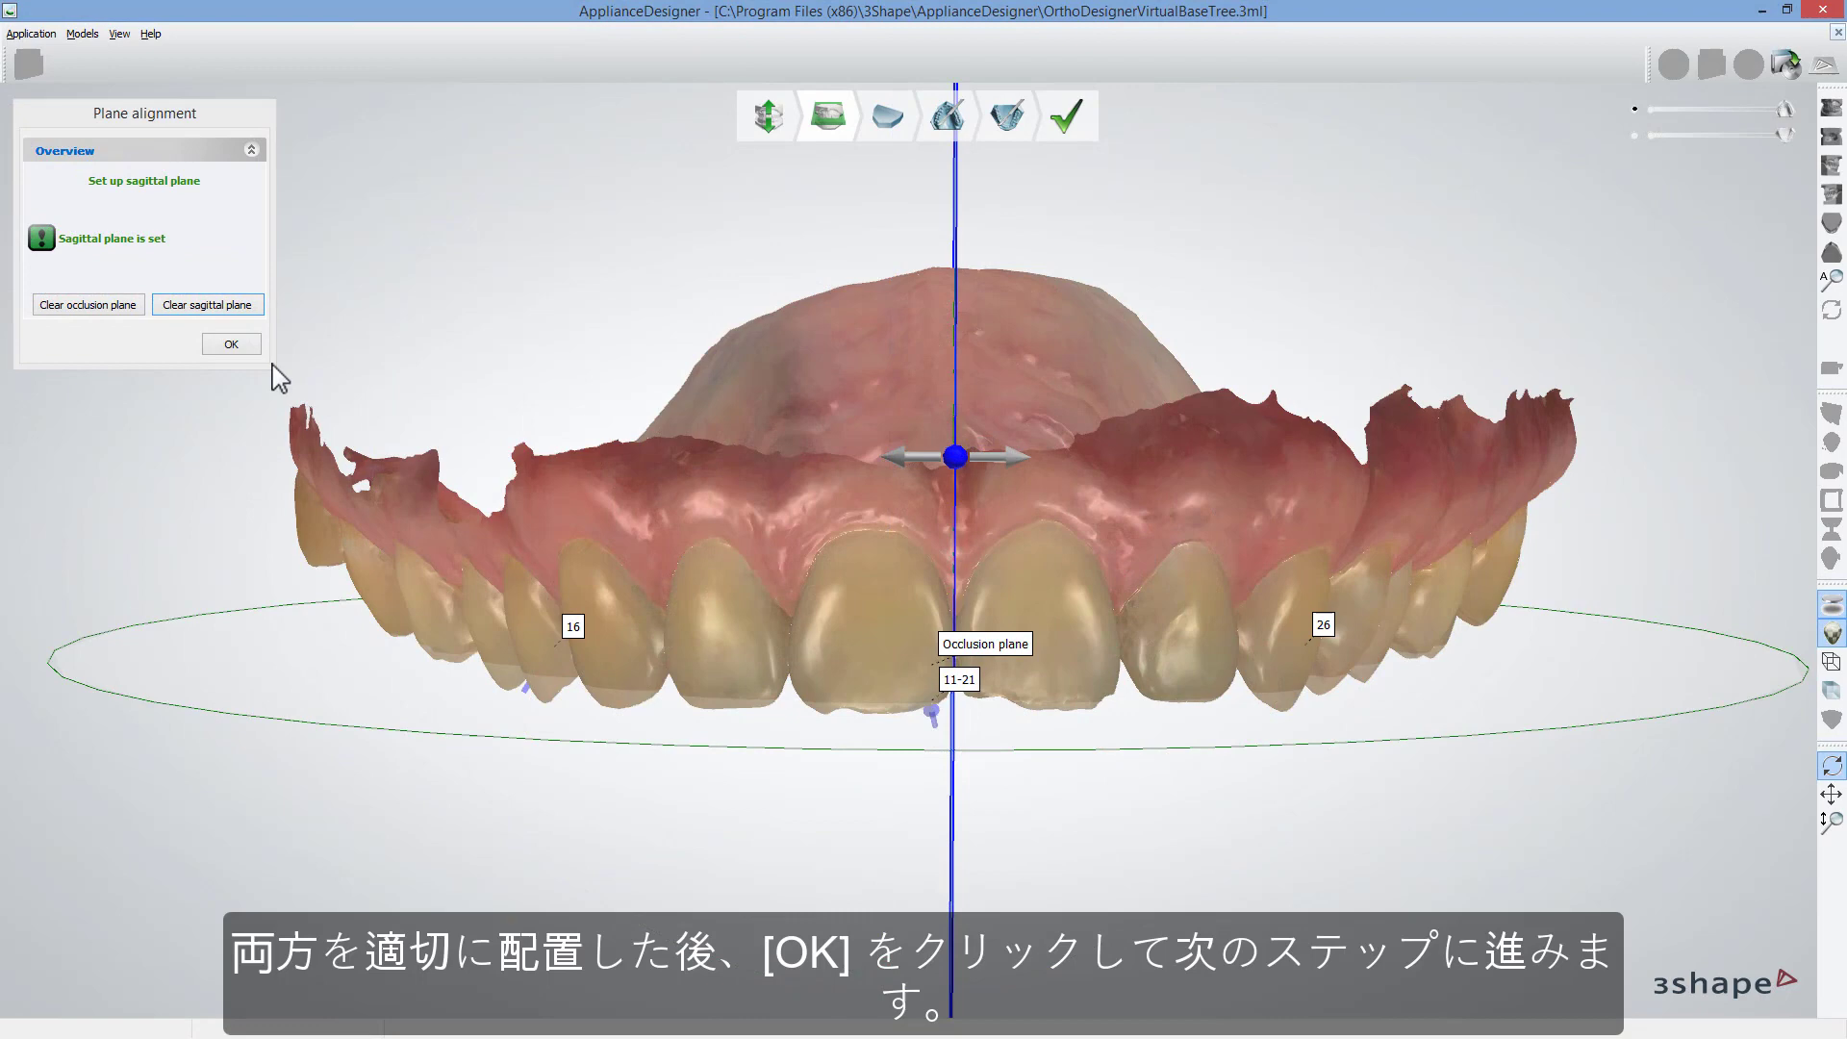
{"action": "left_click", "coordinate": [231, 344]}
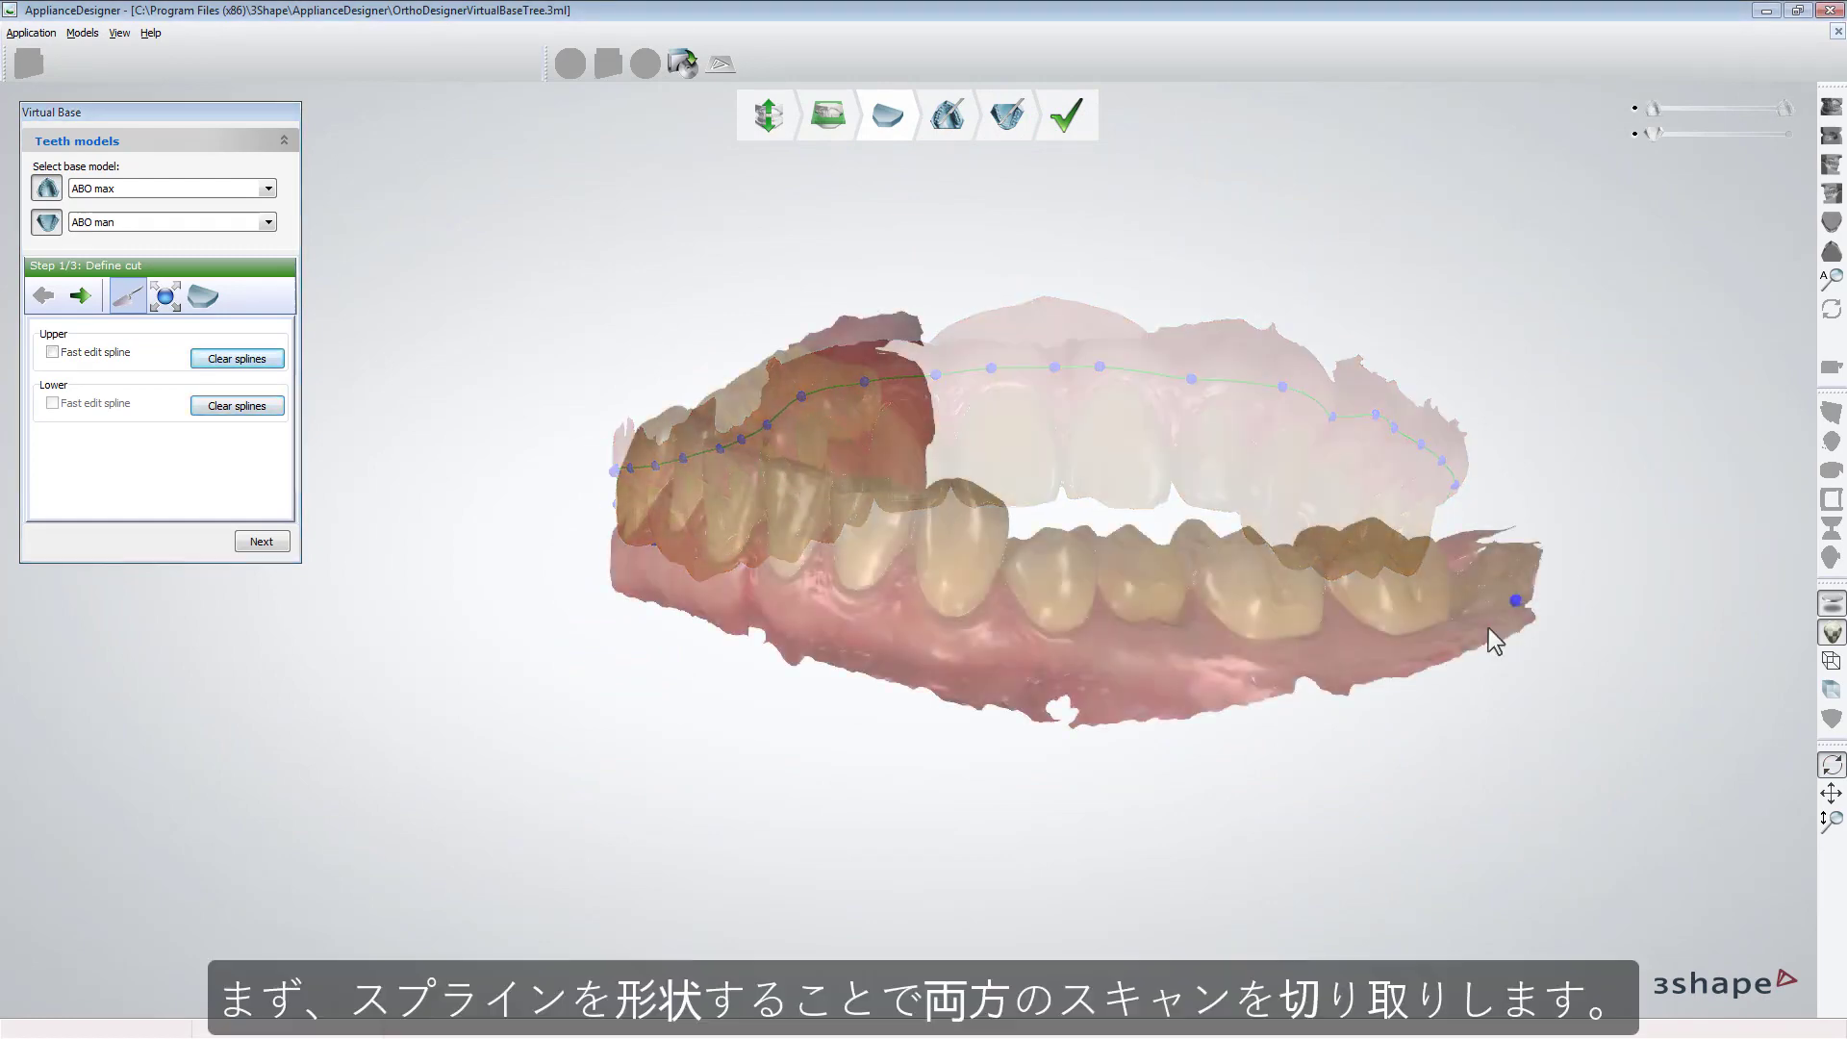
Step: Add a point to the lower-jaw cut spline and accept both cut lines
{"action": "left_click", "coordinate": [1482, 626]}
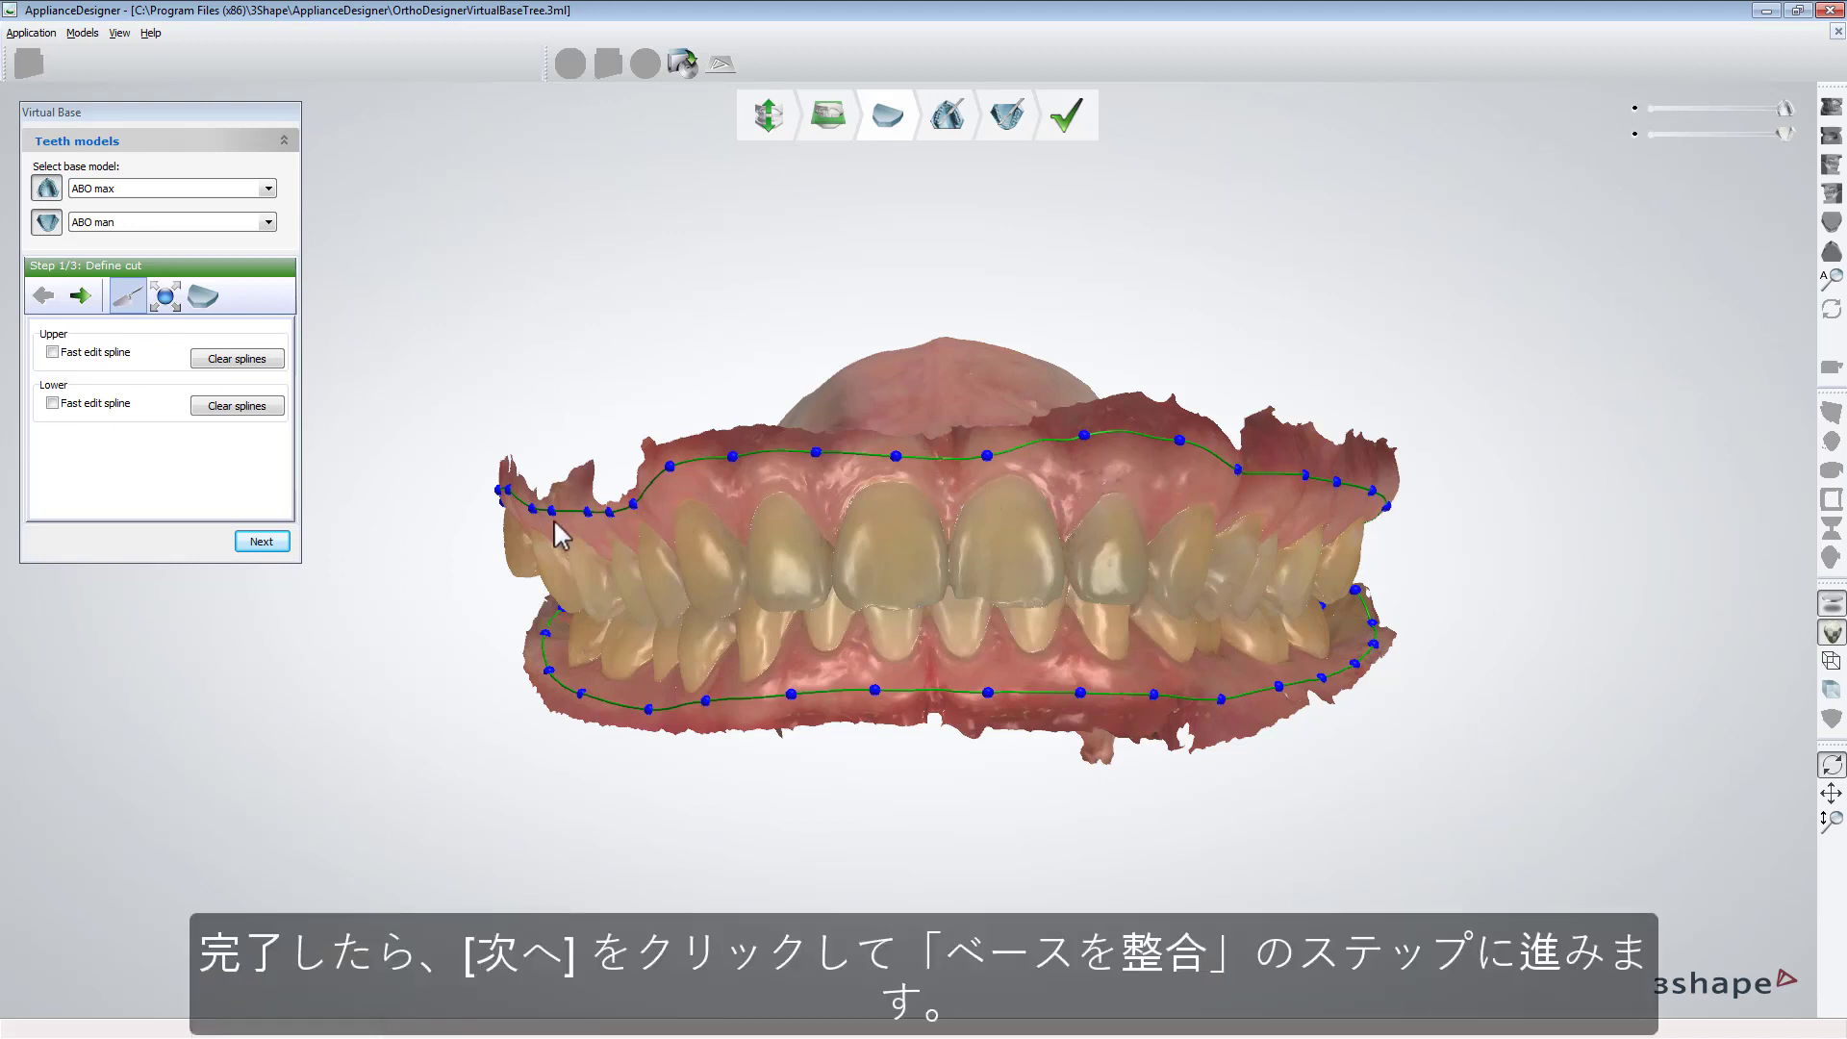
{"action": "left_click", "coordinate": [262, 542]}
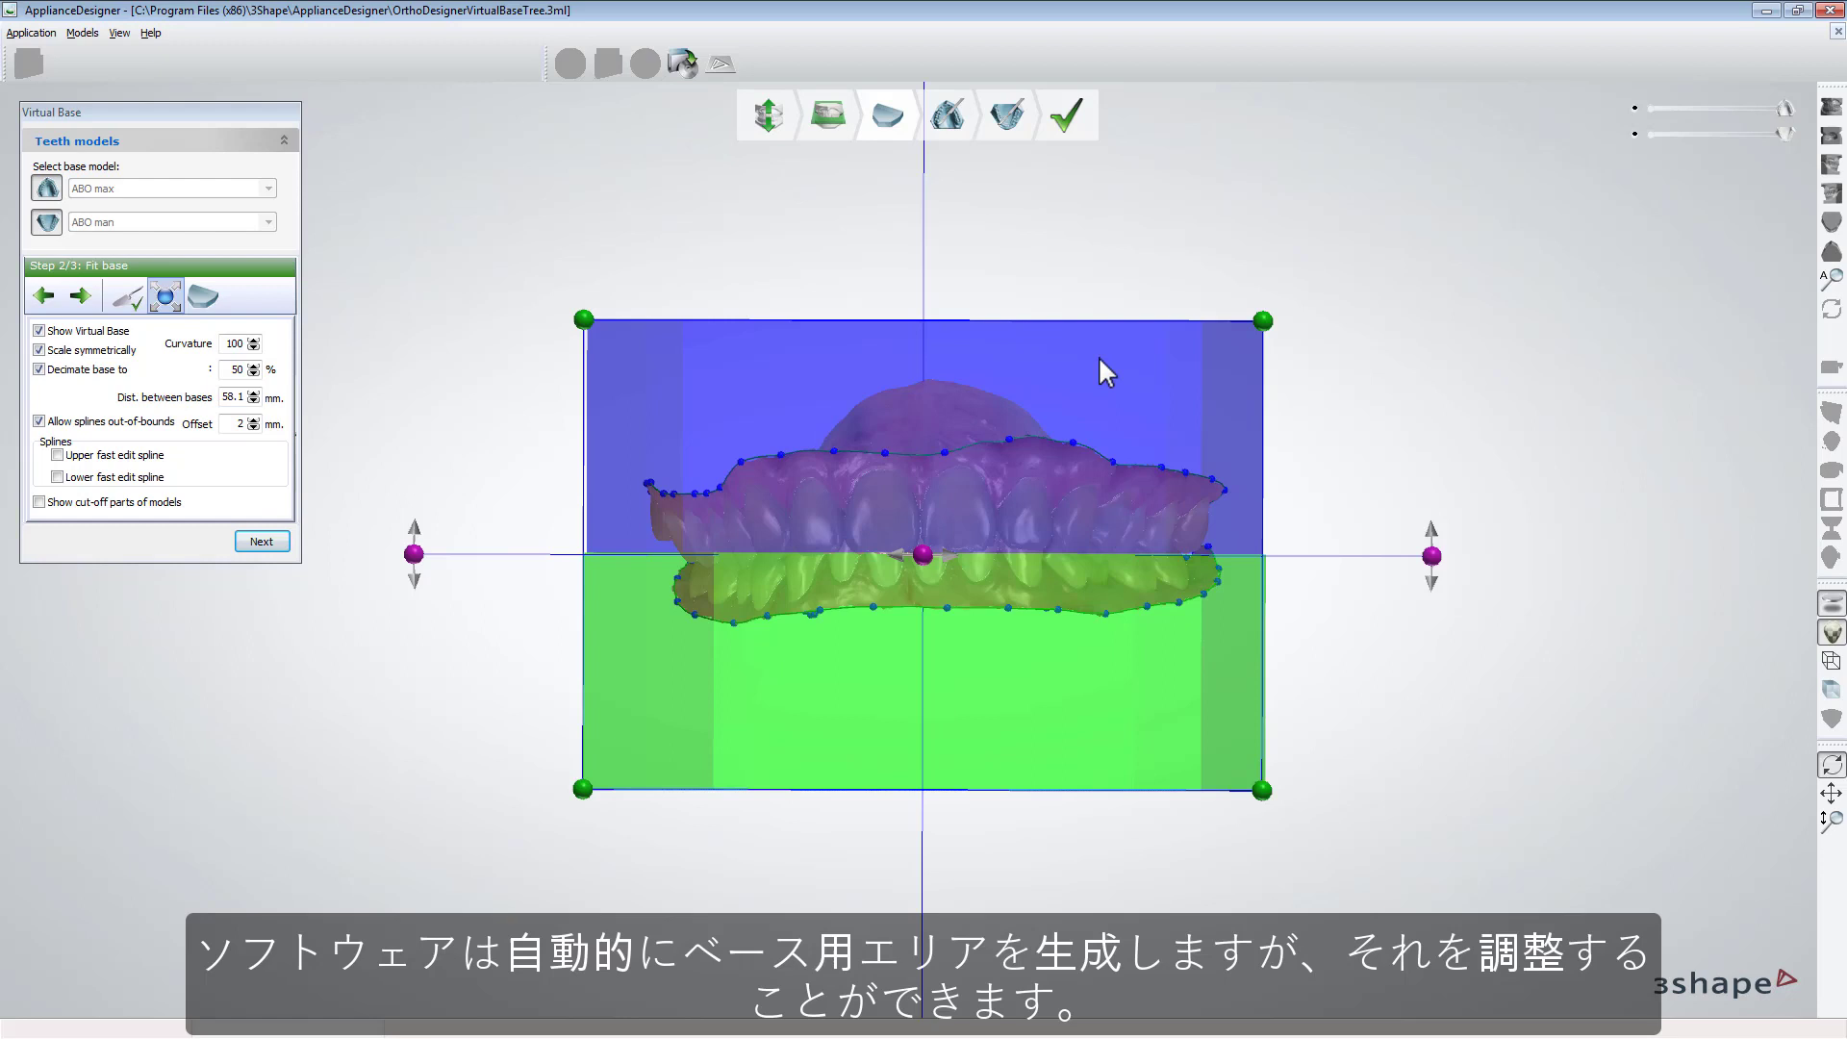
Step: Drag a corner handle to enlarge the base box, then create the base
{"action": "mouse_move", "coordinate": [1264, 321]}
{"action": "left_mouse_down"}
{"action": "mouse_move", "coordinate": [1284, 306]}
{"action": "mouse_move", "coordinate": [1264, 327]}
{"action": "left_mouse_up"}
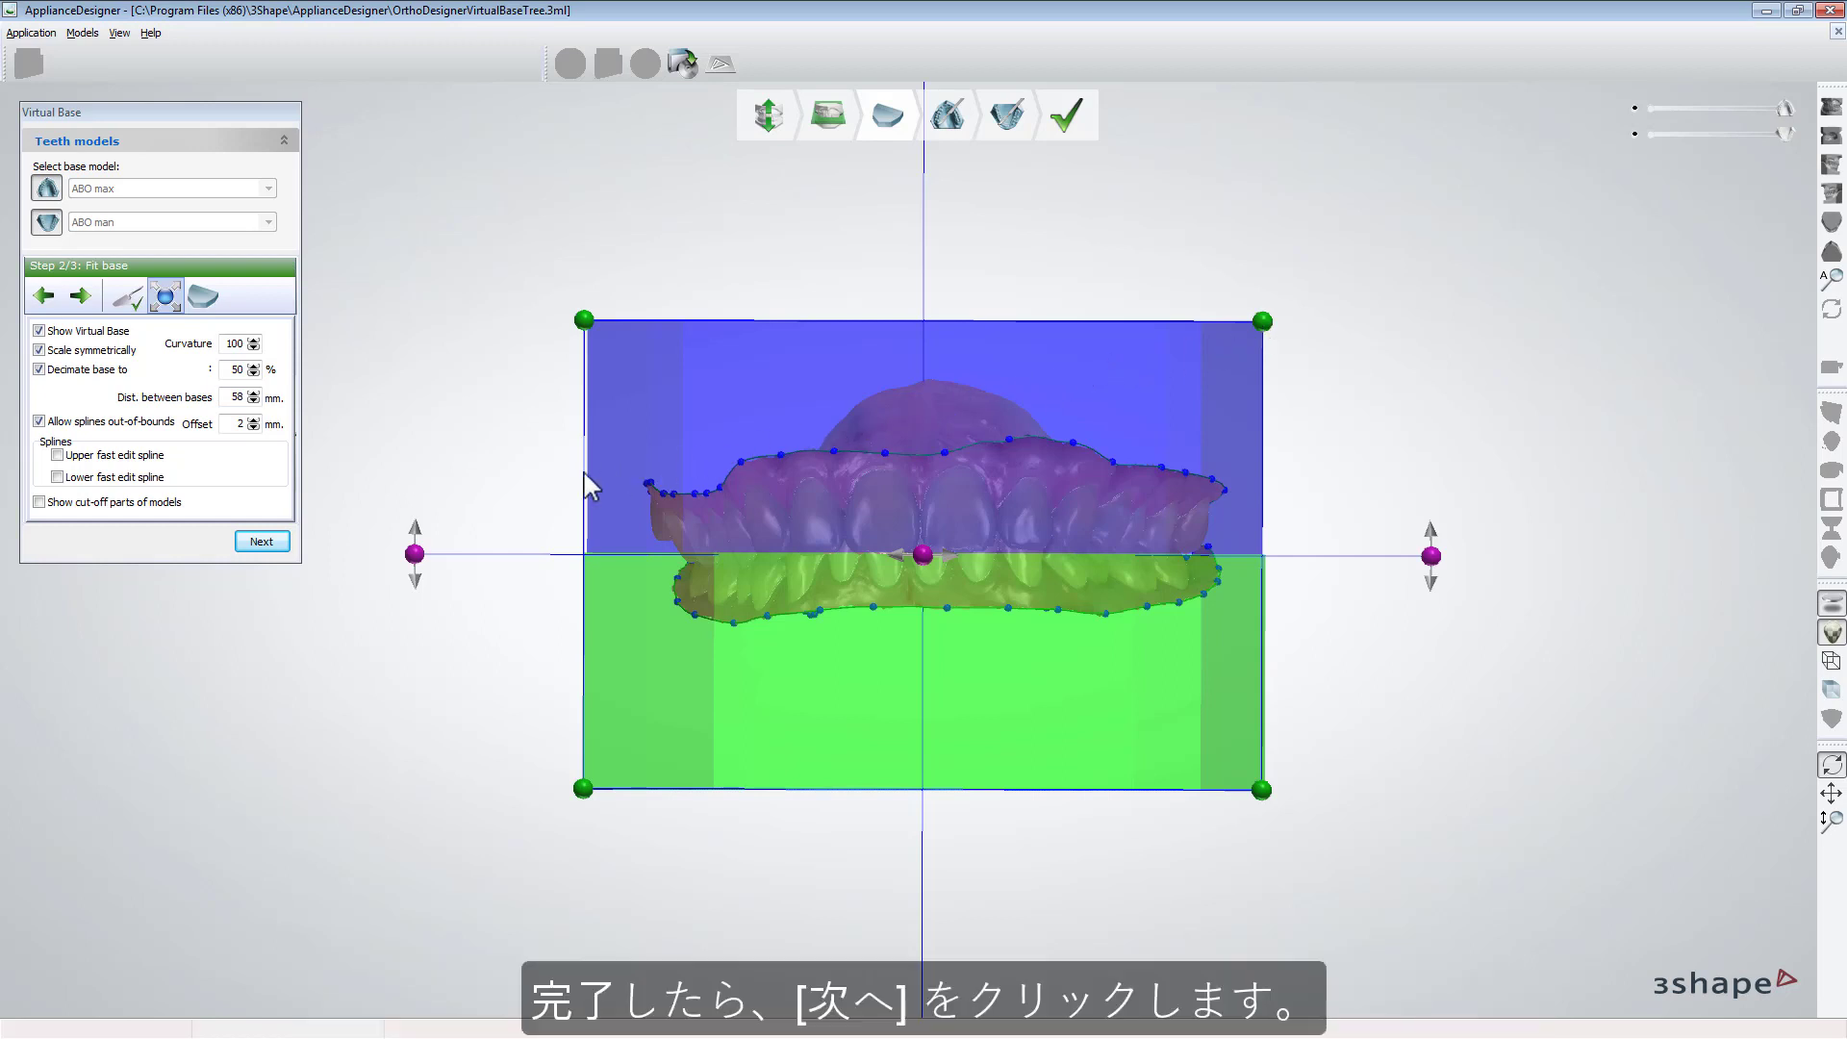
{"action": "left_click", "coordinate": [261, 542]}
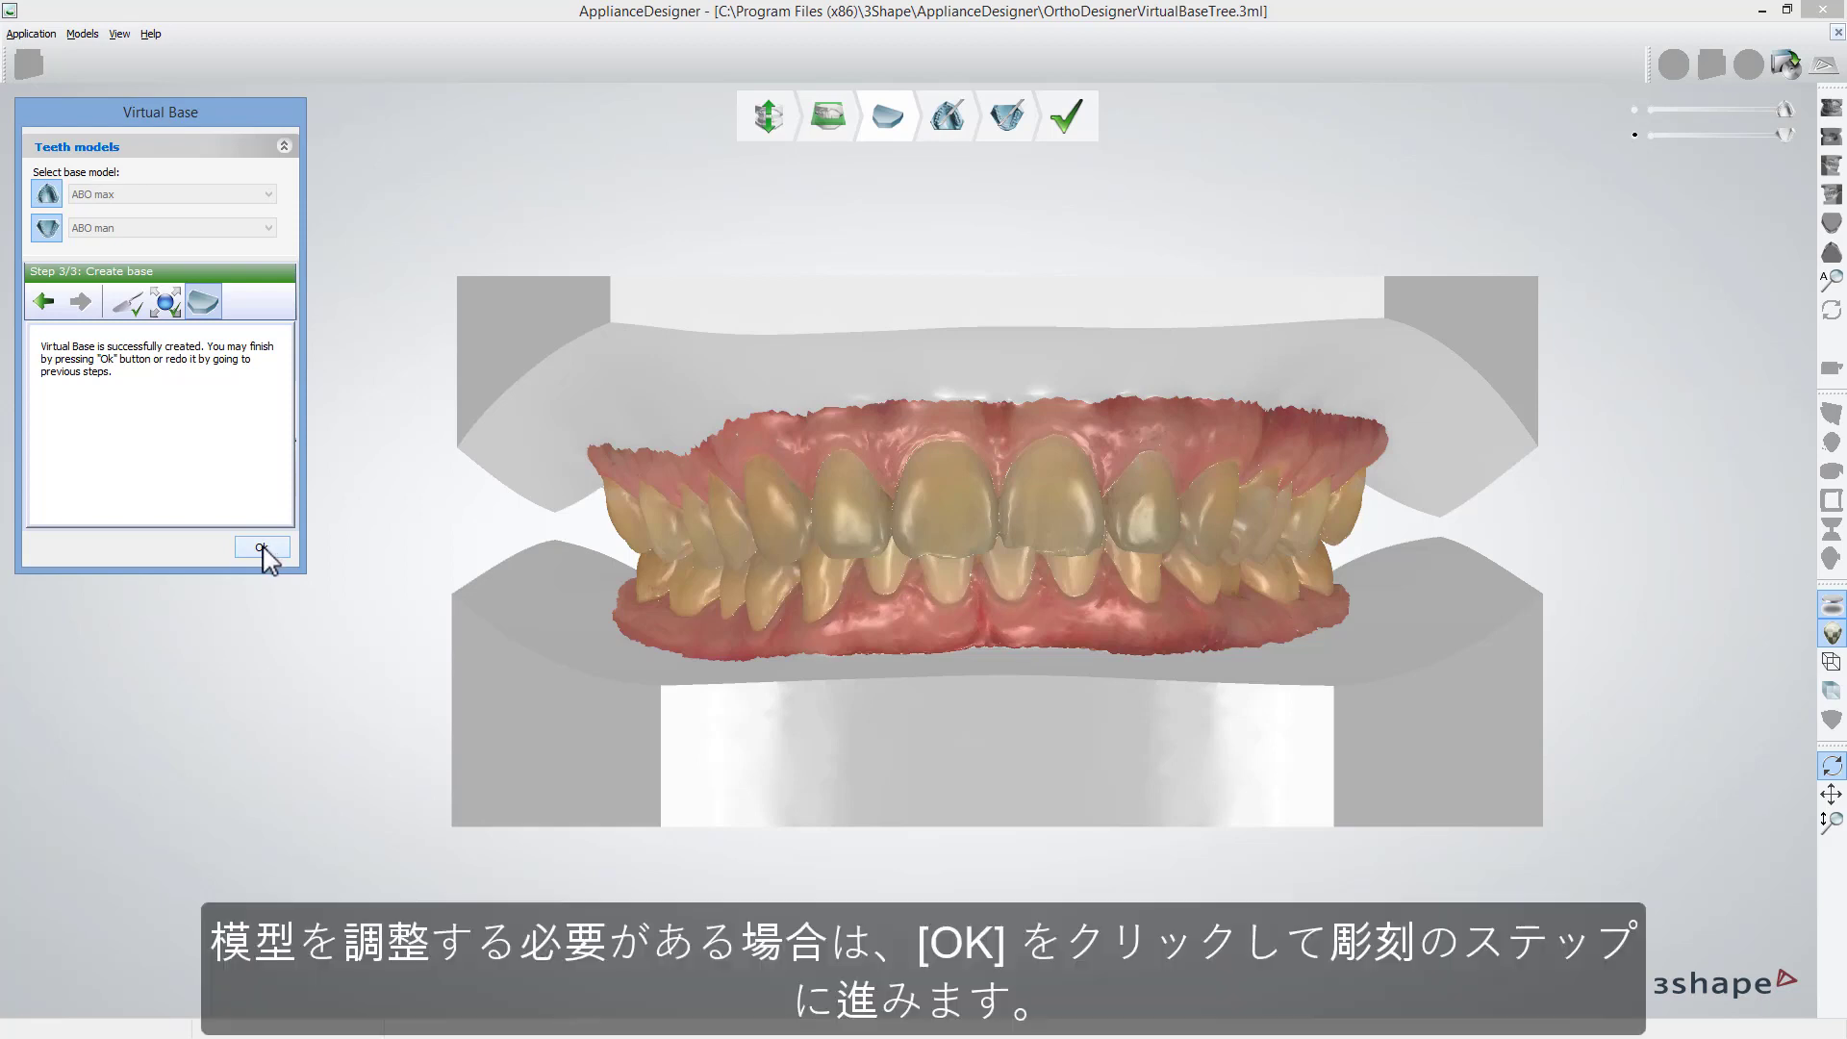
Step: Accept the created virtual base and finish model preparation to start SPLINT_UPPER
{"action": "left_click", "coordinate": [262, 549]}
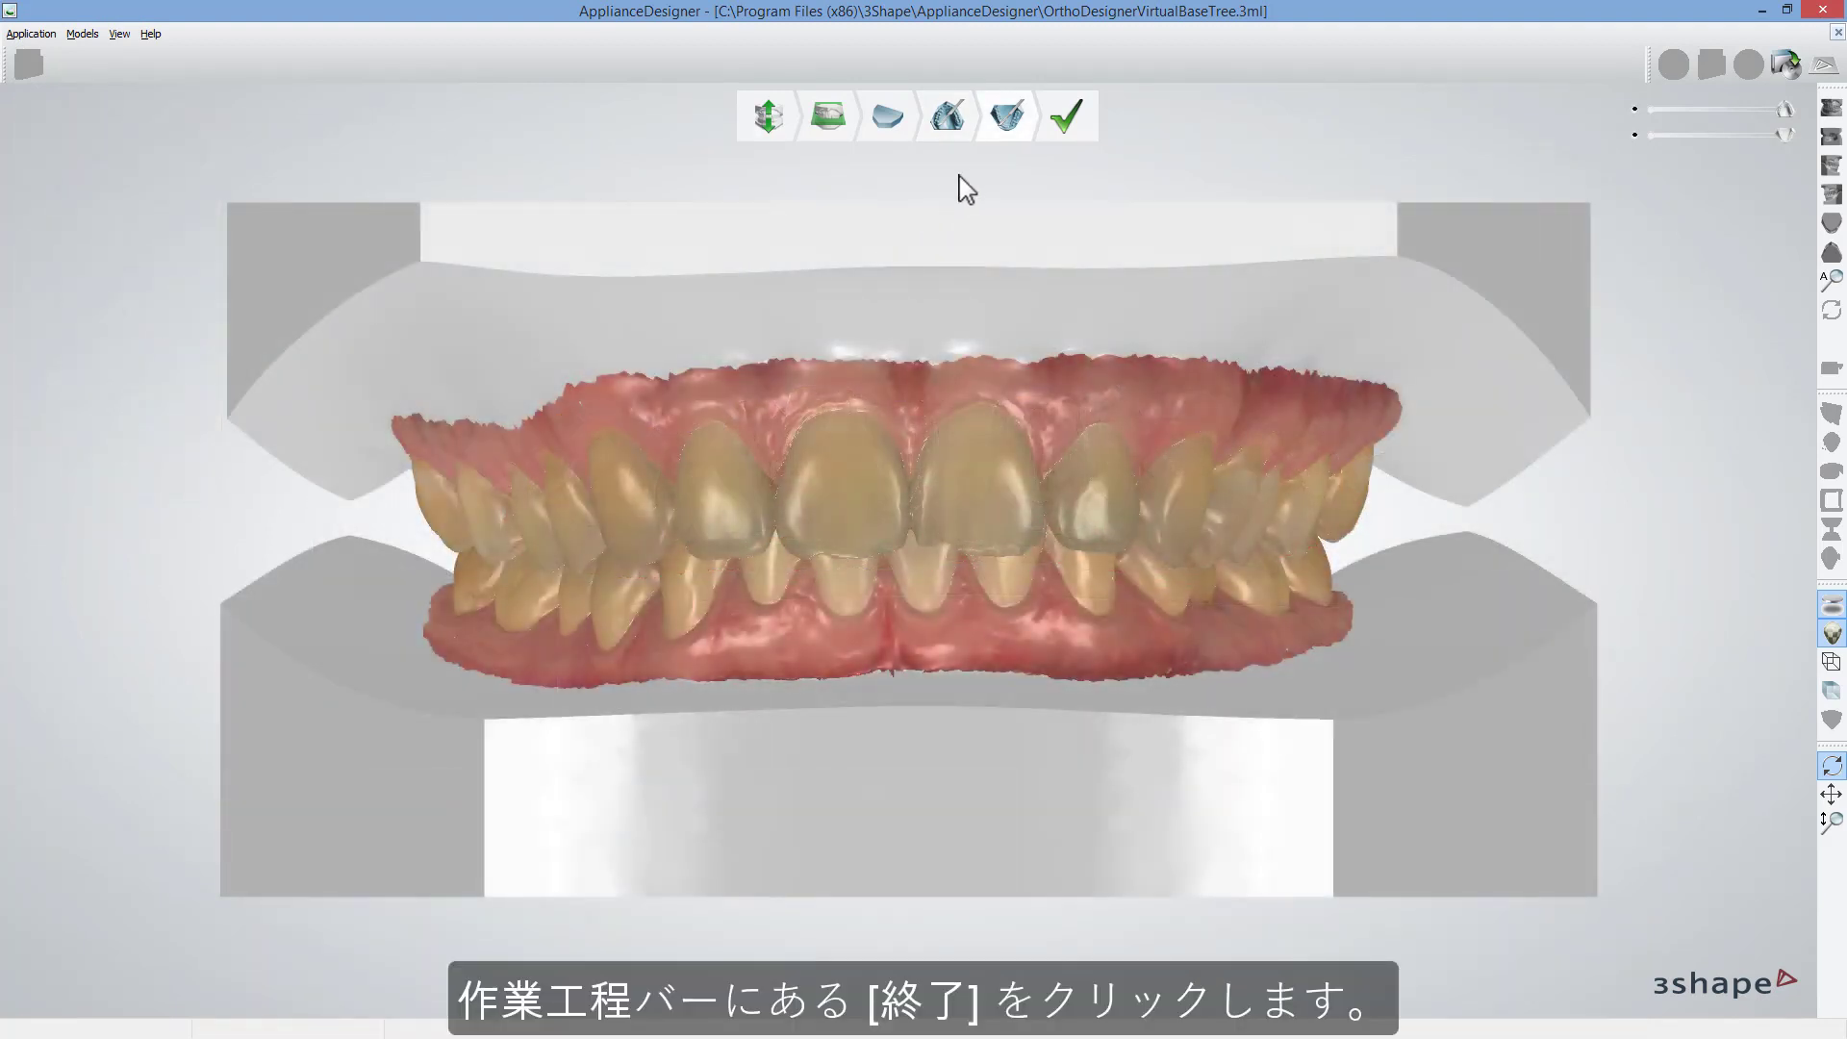
{"action": "left_click", "coordinate": [1064, 121]}
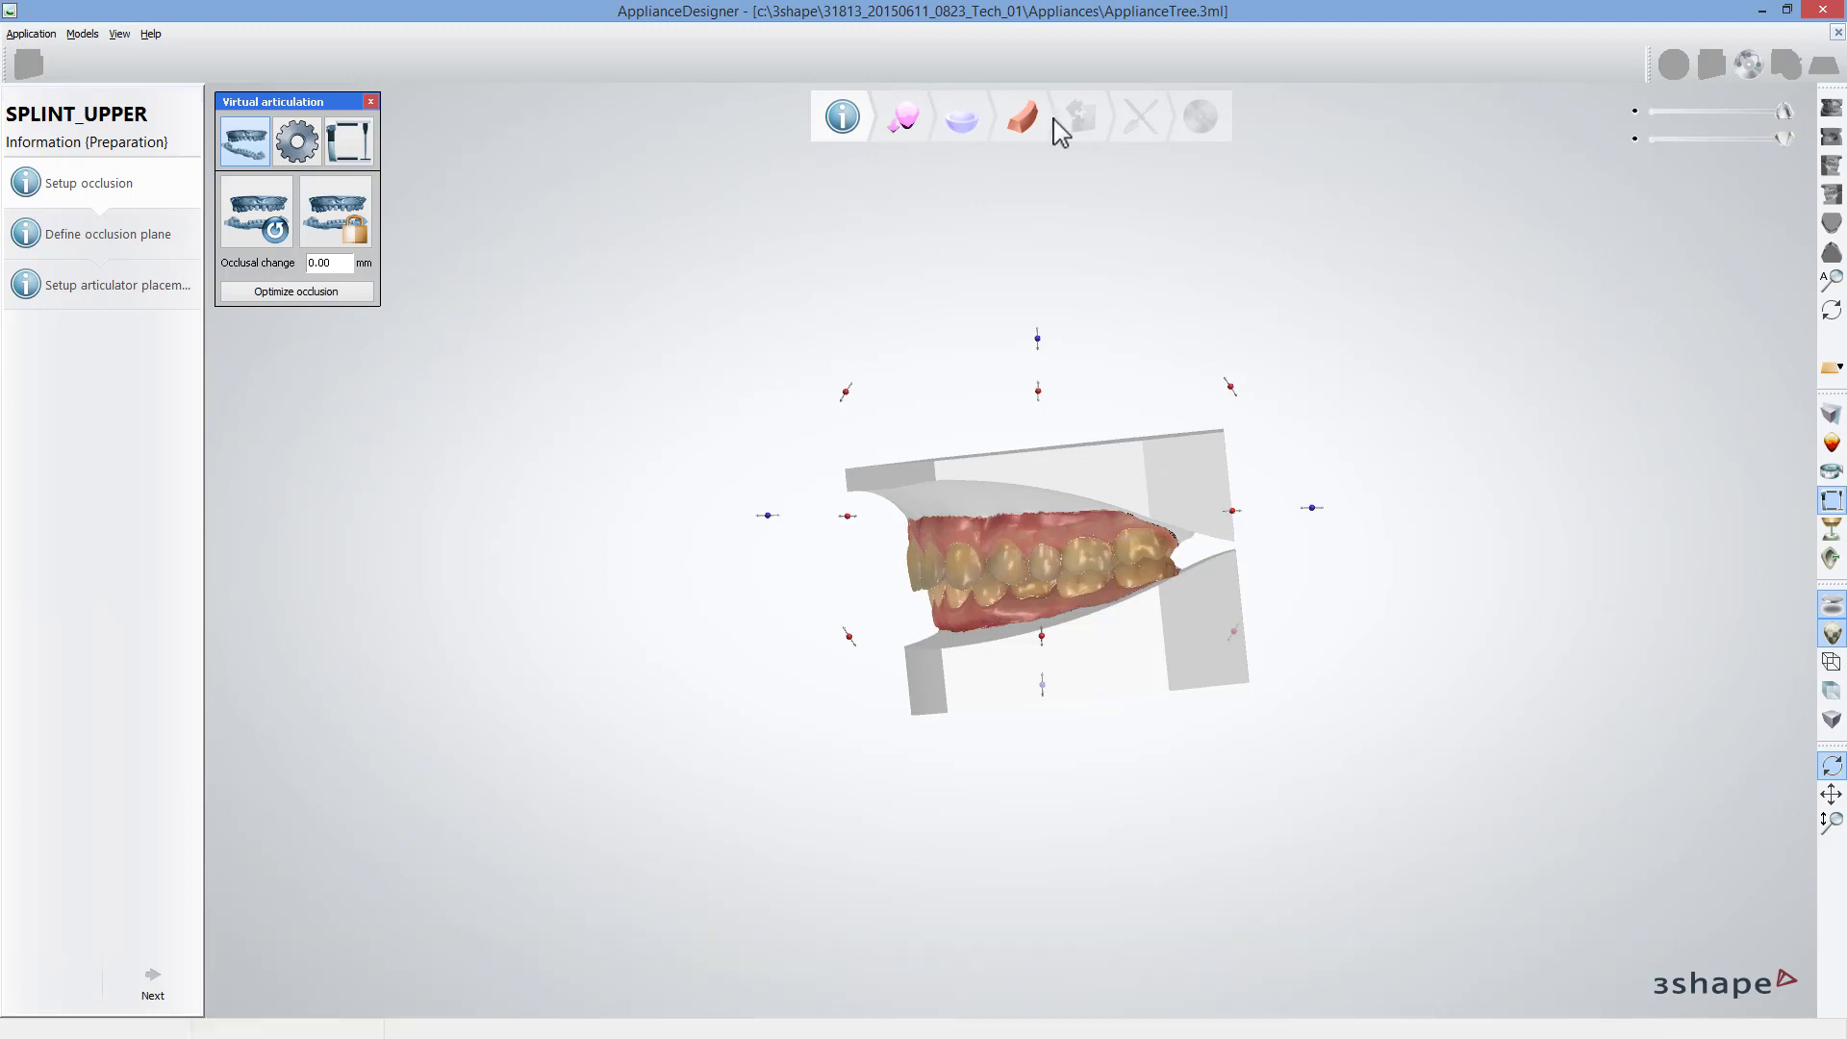
Step: Lock the jaw position and confirm the new static occlusion with 2.05 mm occlusal change
{"action": "left_click", "coordinate": [352, 150]}
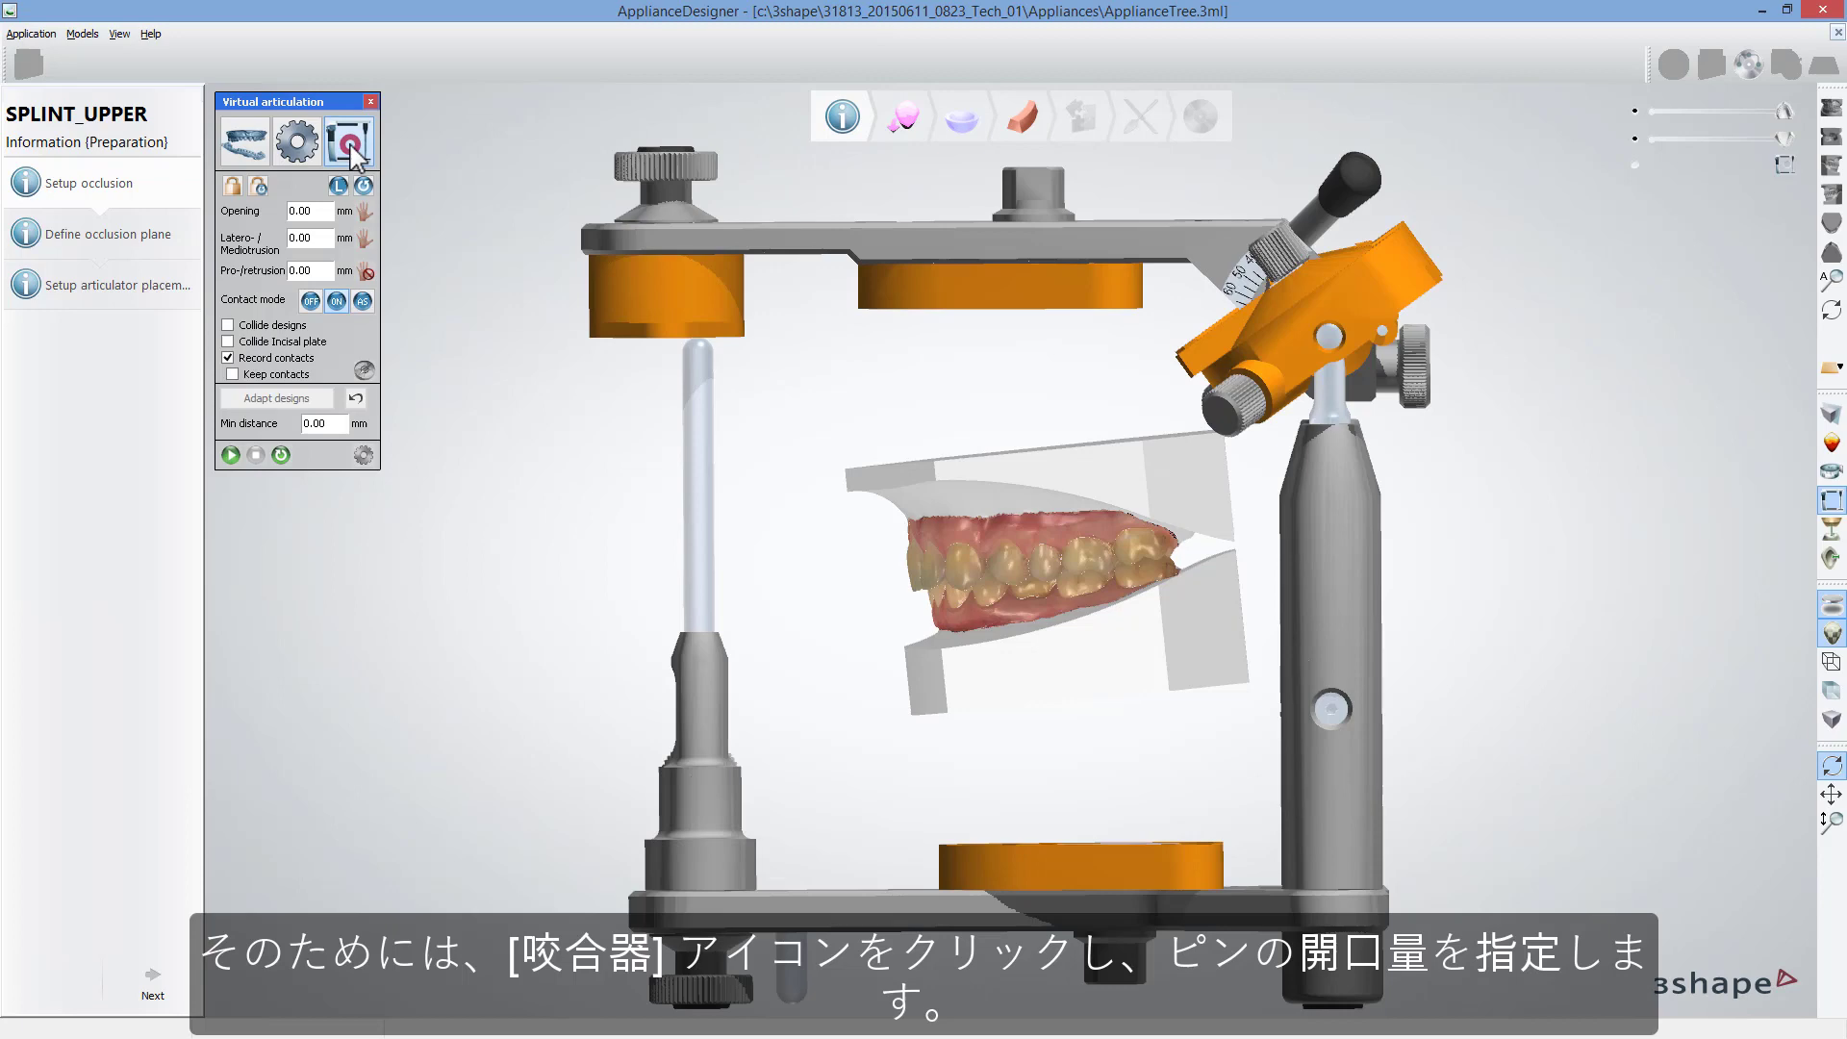
{"action": "scroll", "coordinate": [327, 211], "scroll_direction": "up", "scroll_amount": 10}
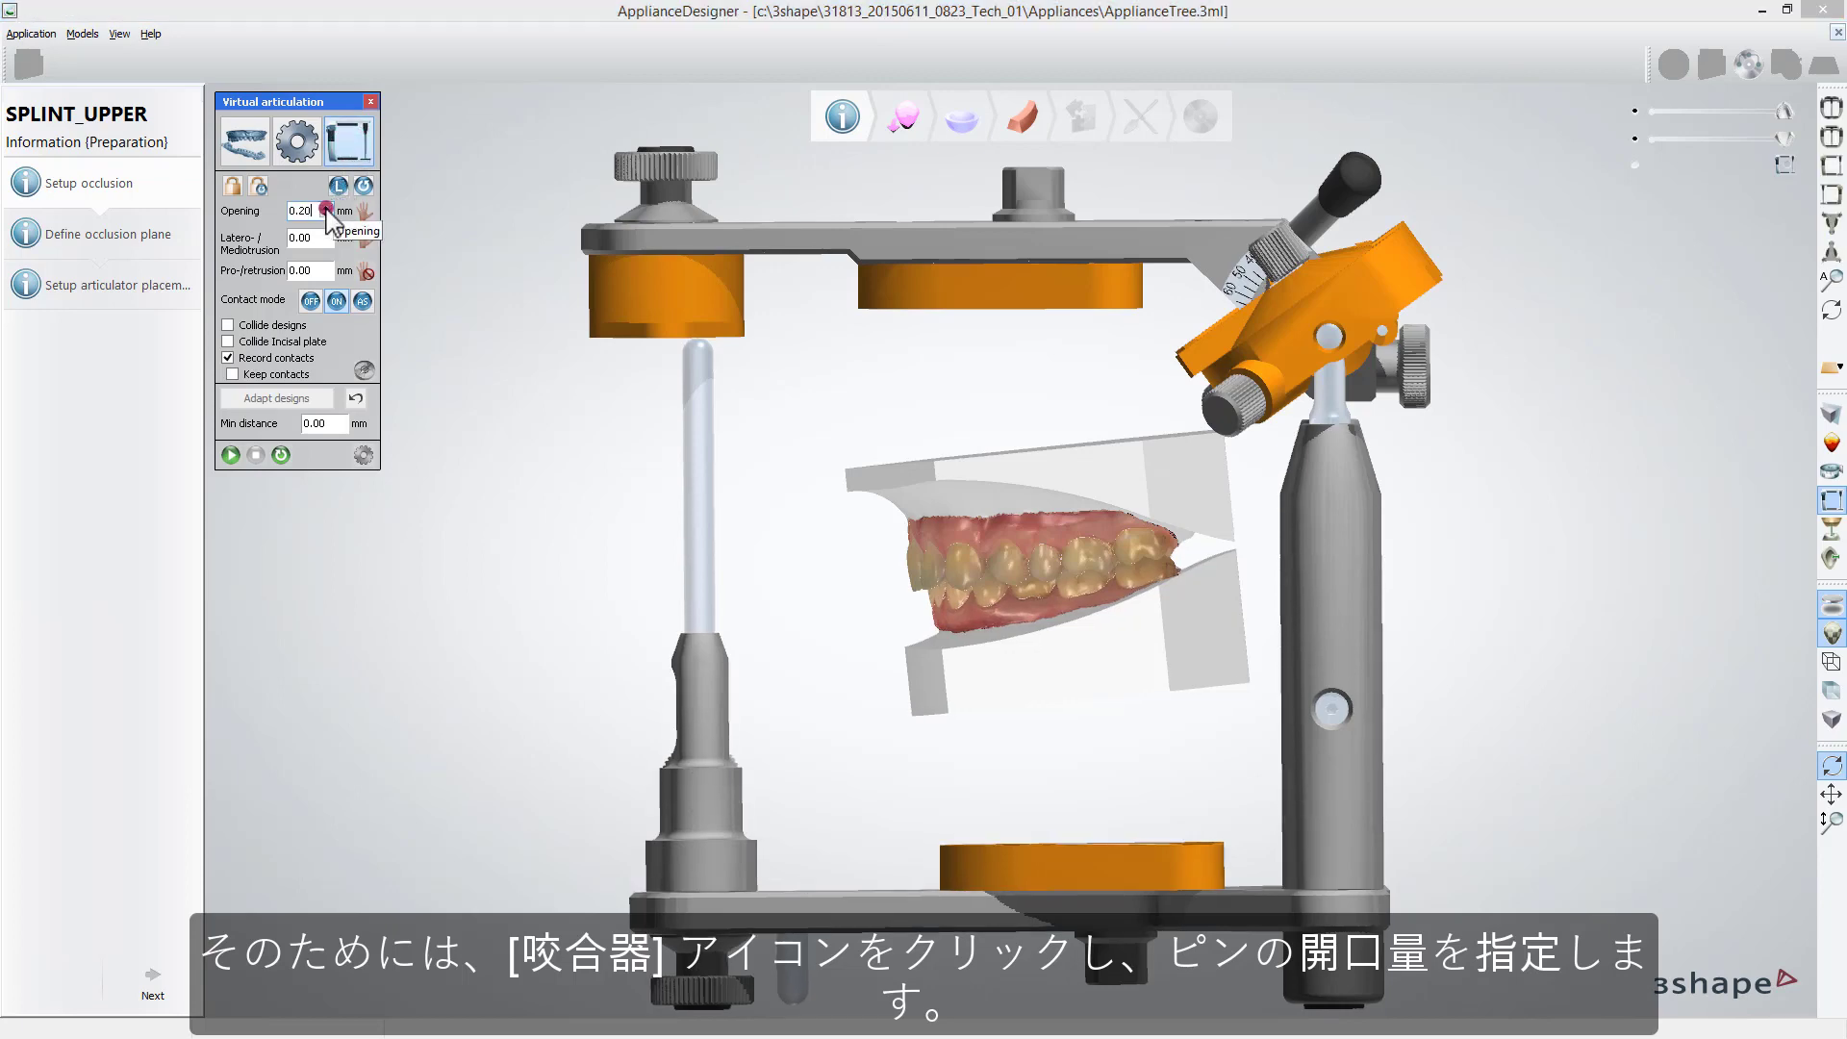
{"action": "scroll", "coordinate": [327, 211], "scroll_direction": "up", "scroll_amount": 2}
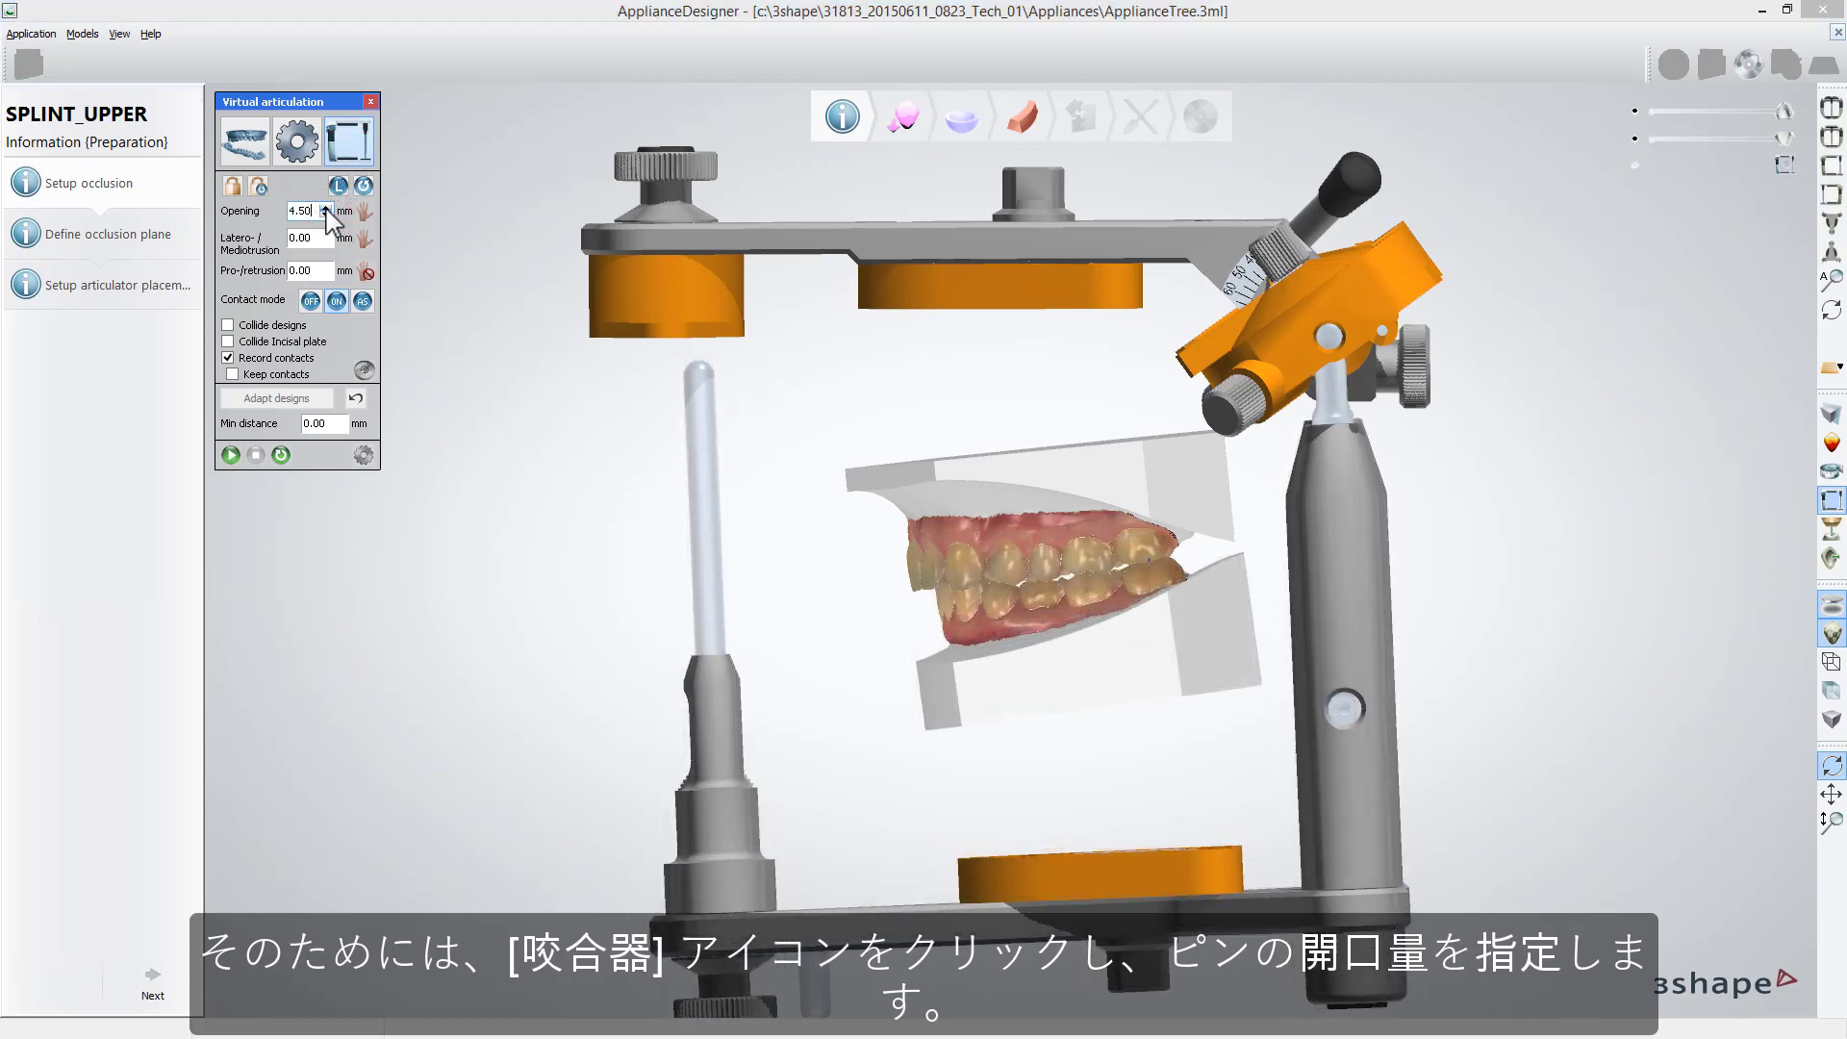
{"action": "left_click", "coordinate": [249, 152]}
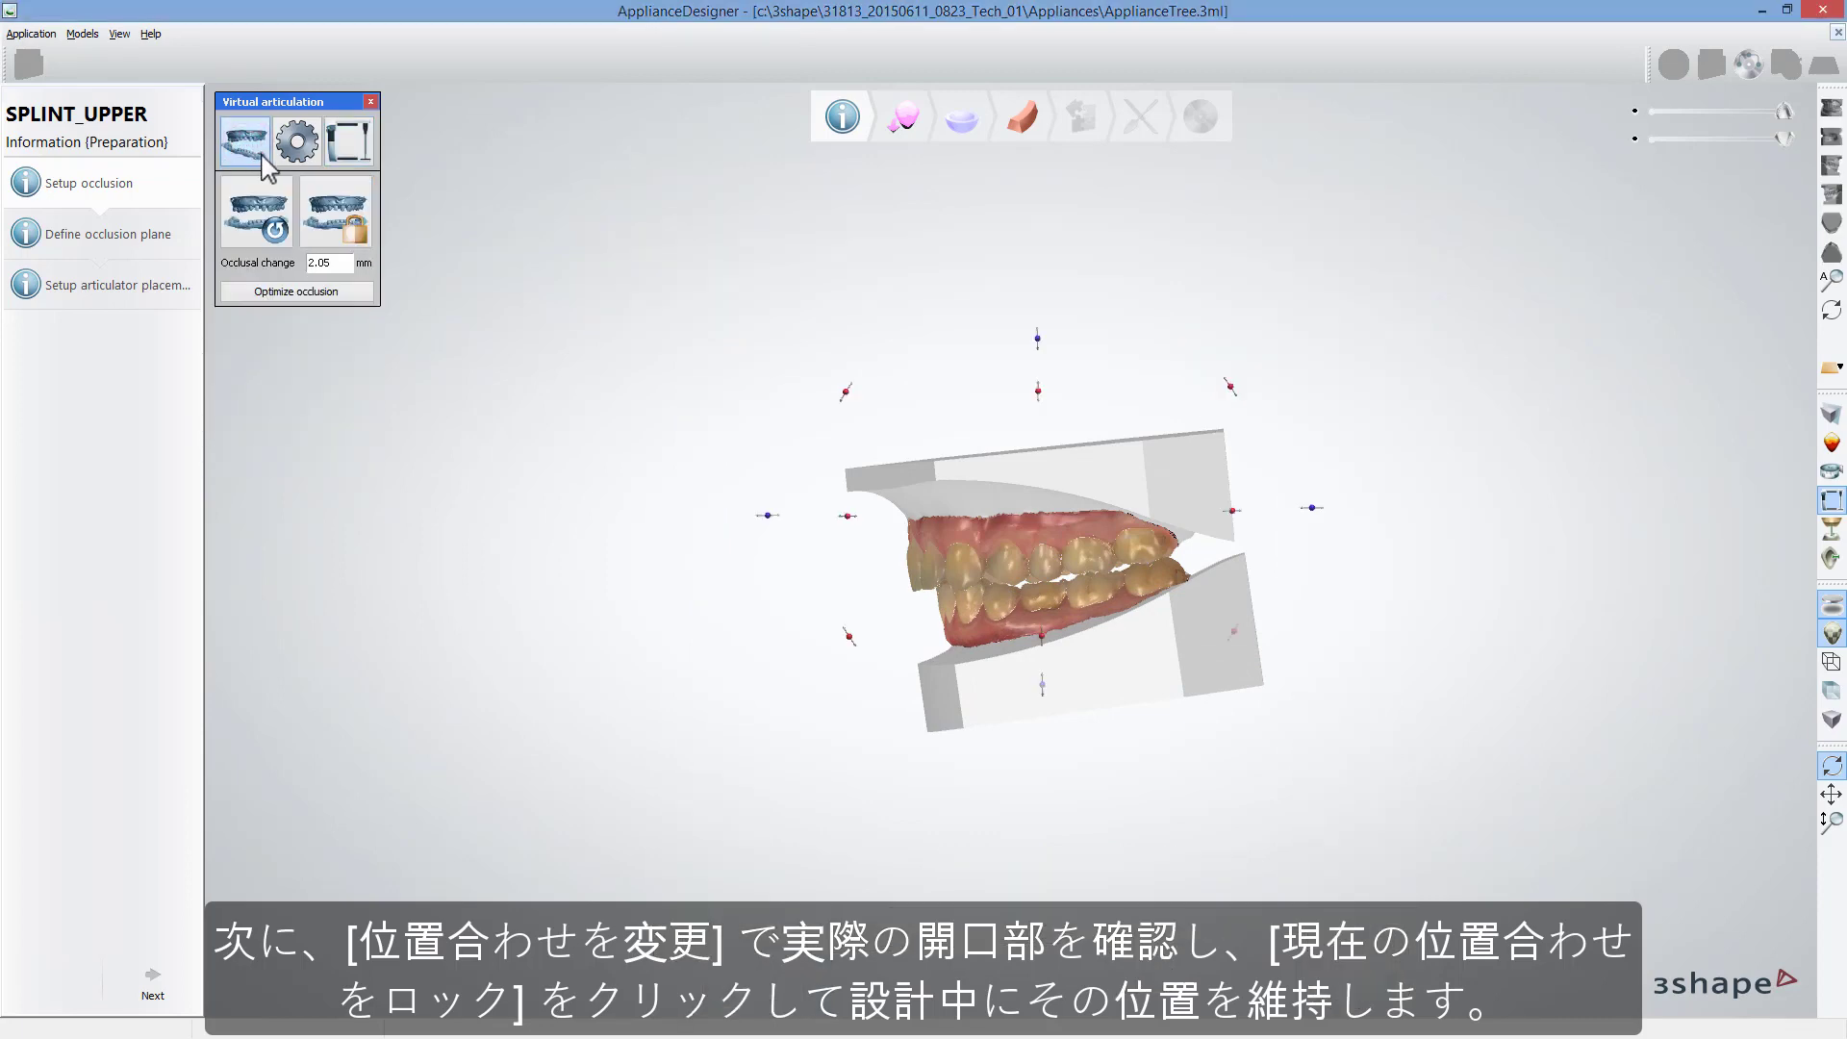
{"action": "left_click", "coordinate": [336, 214]}
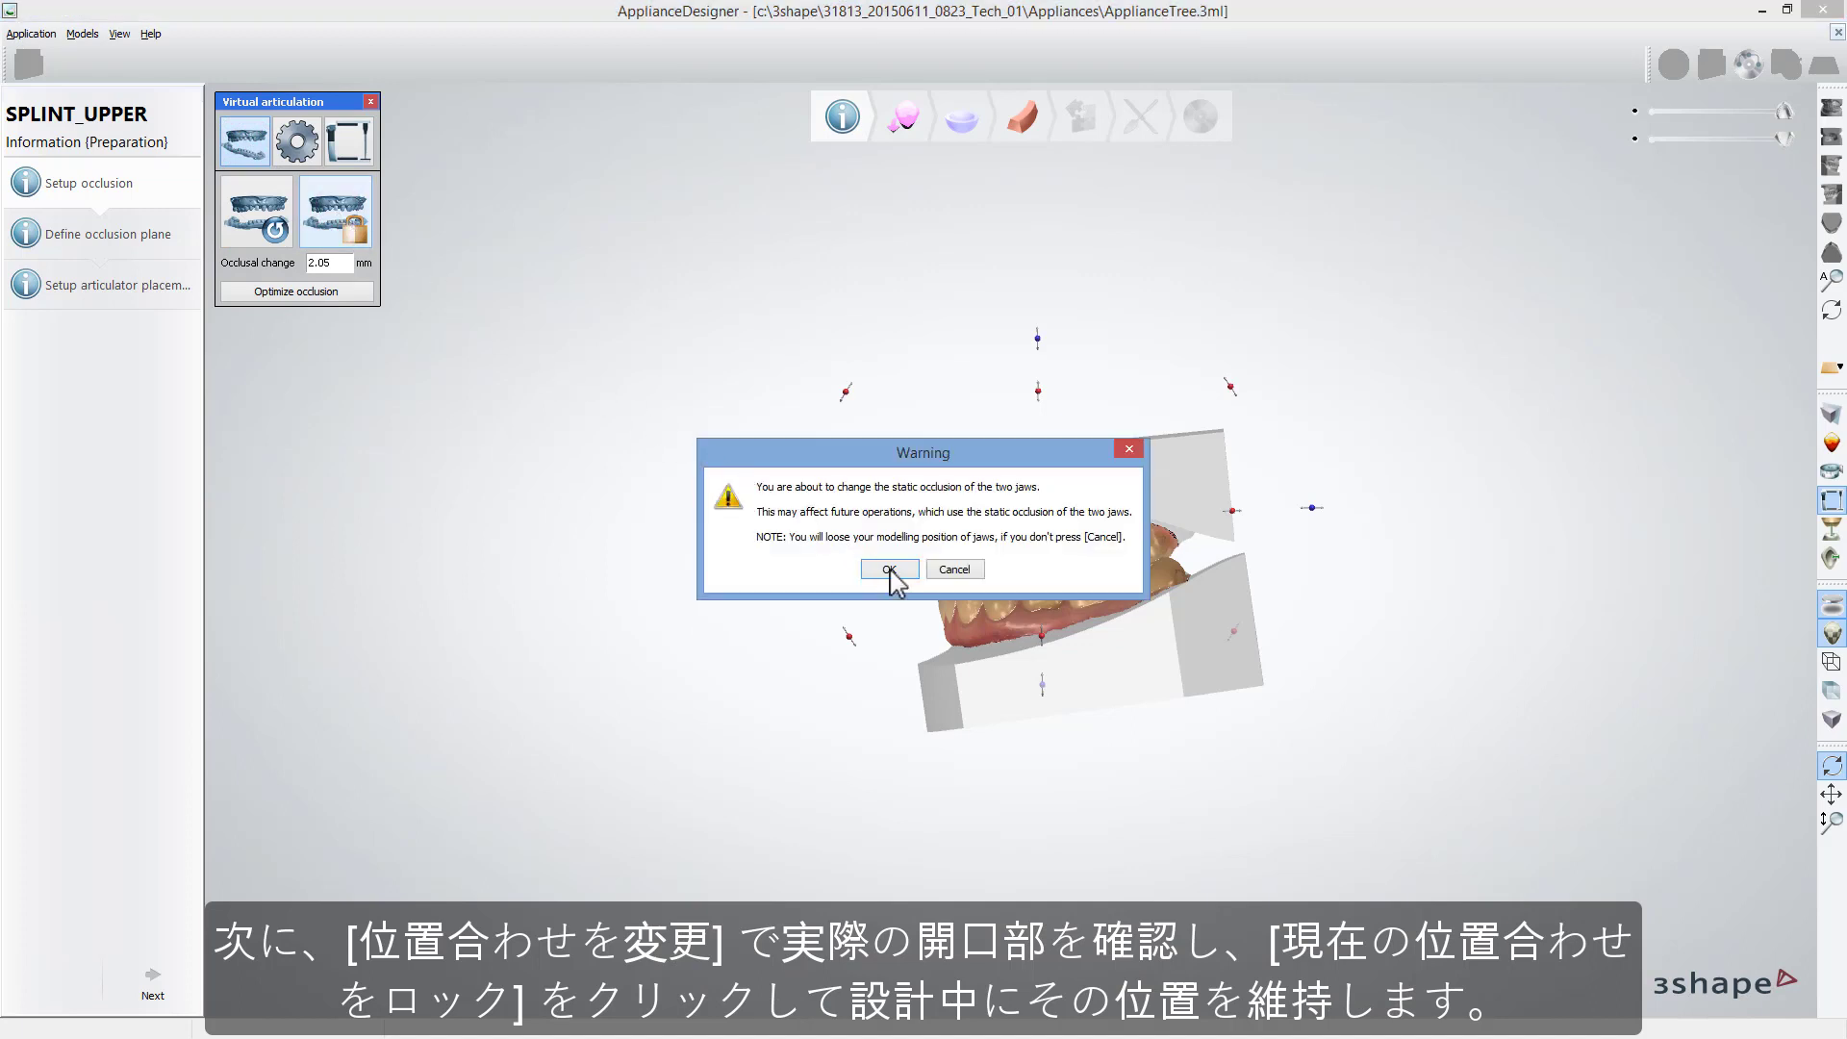
{"action": "left_click", "coordinate": [890, 570]}
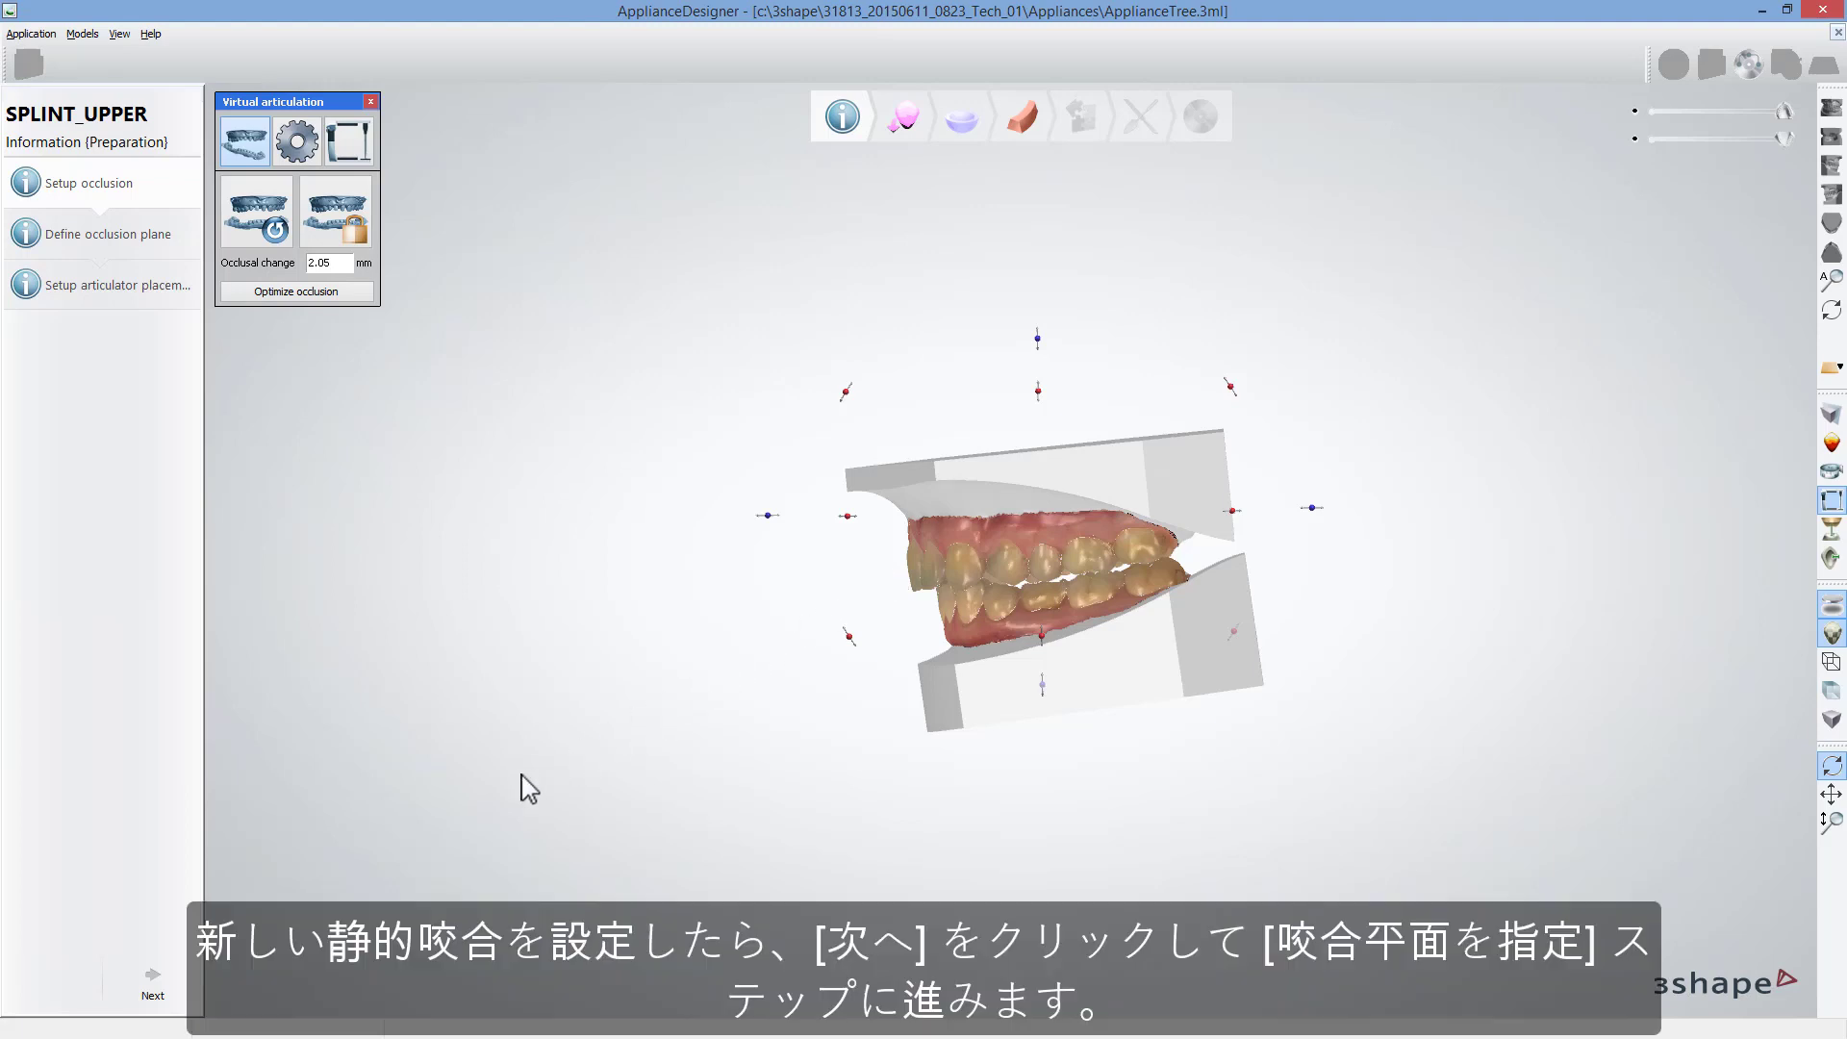
{"action": "left_click", "coordinate": [153, 991]}
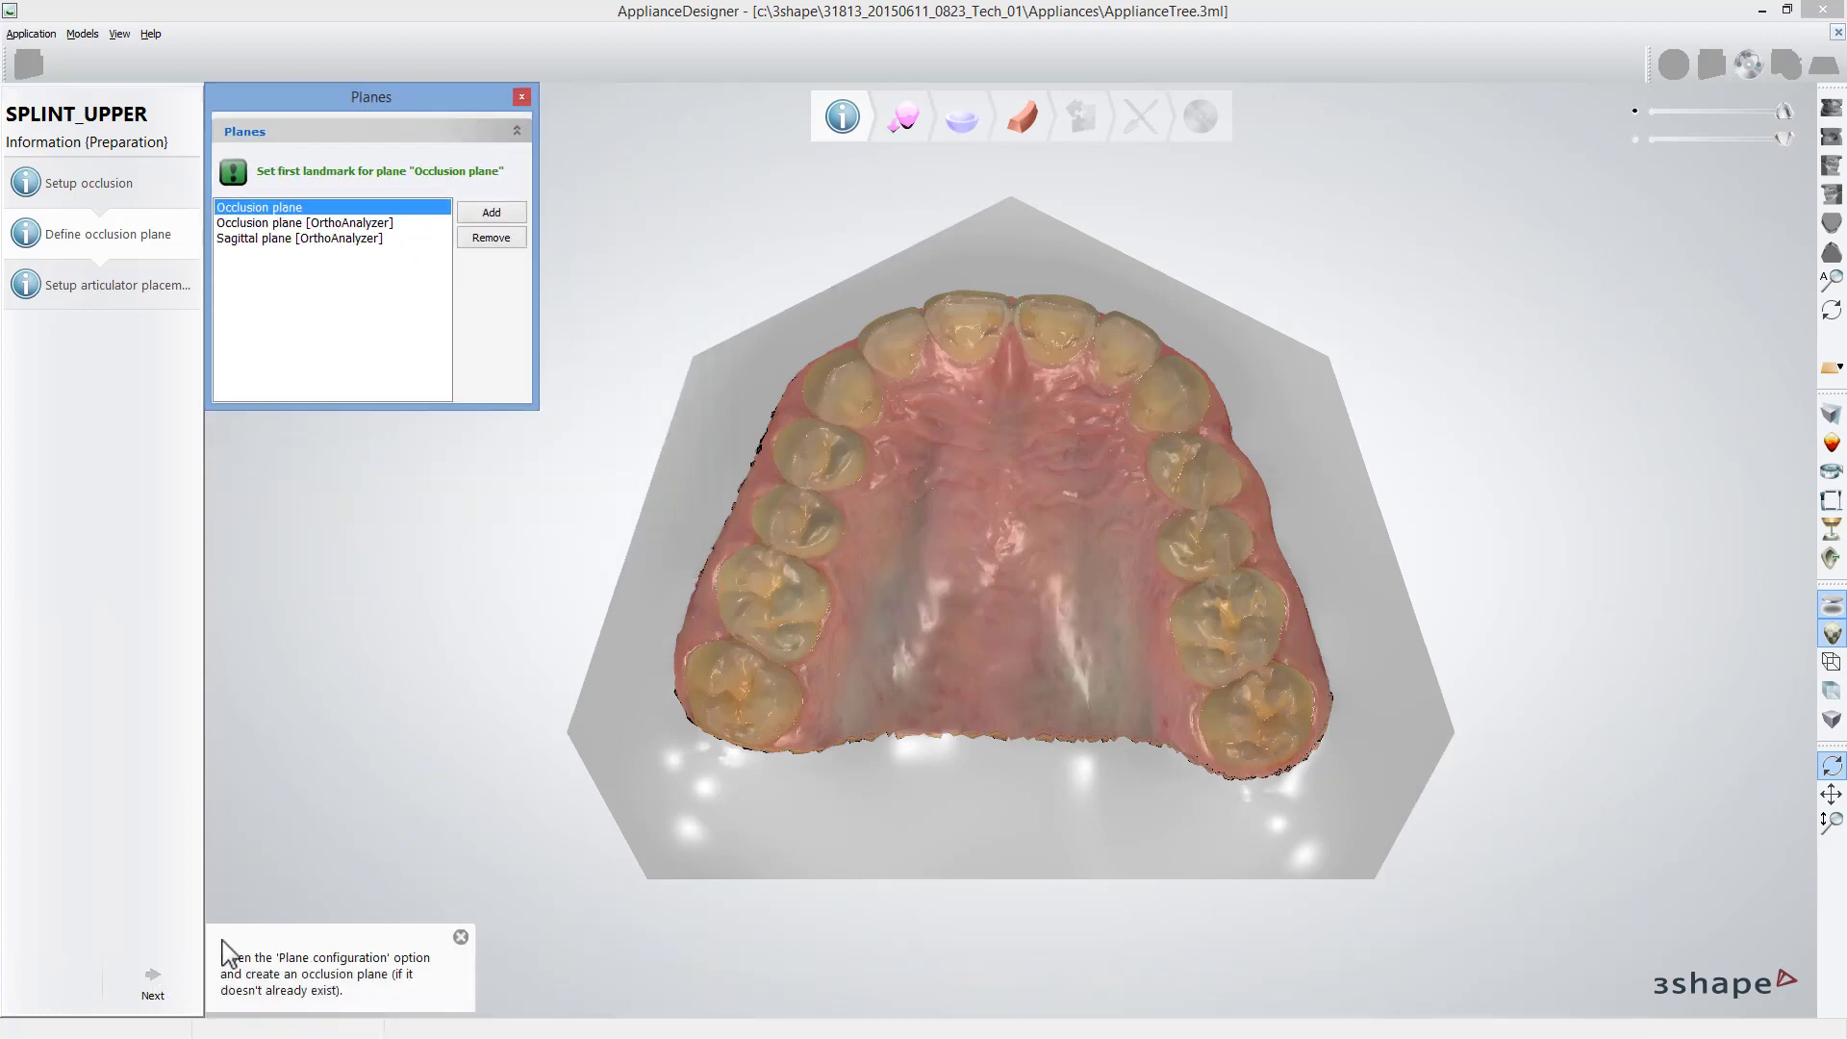
Step: Place occlusion plane landmarks on the left molar, front incisor and right molar
{"action": "left_click", "coordinate": [796, 603]}
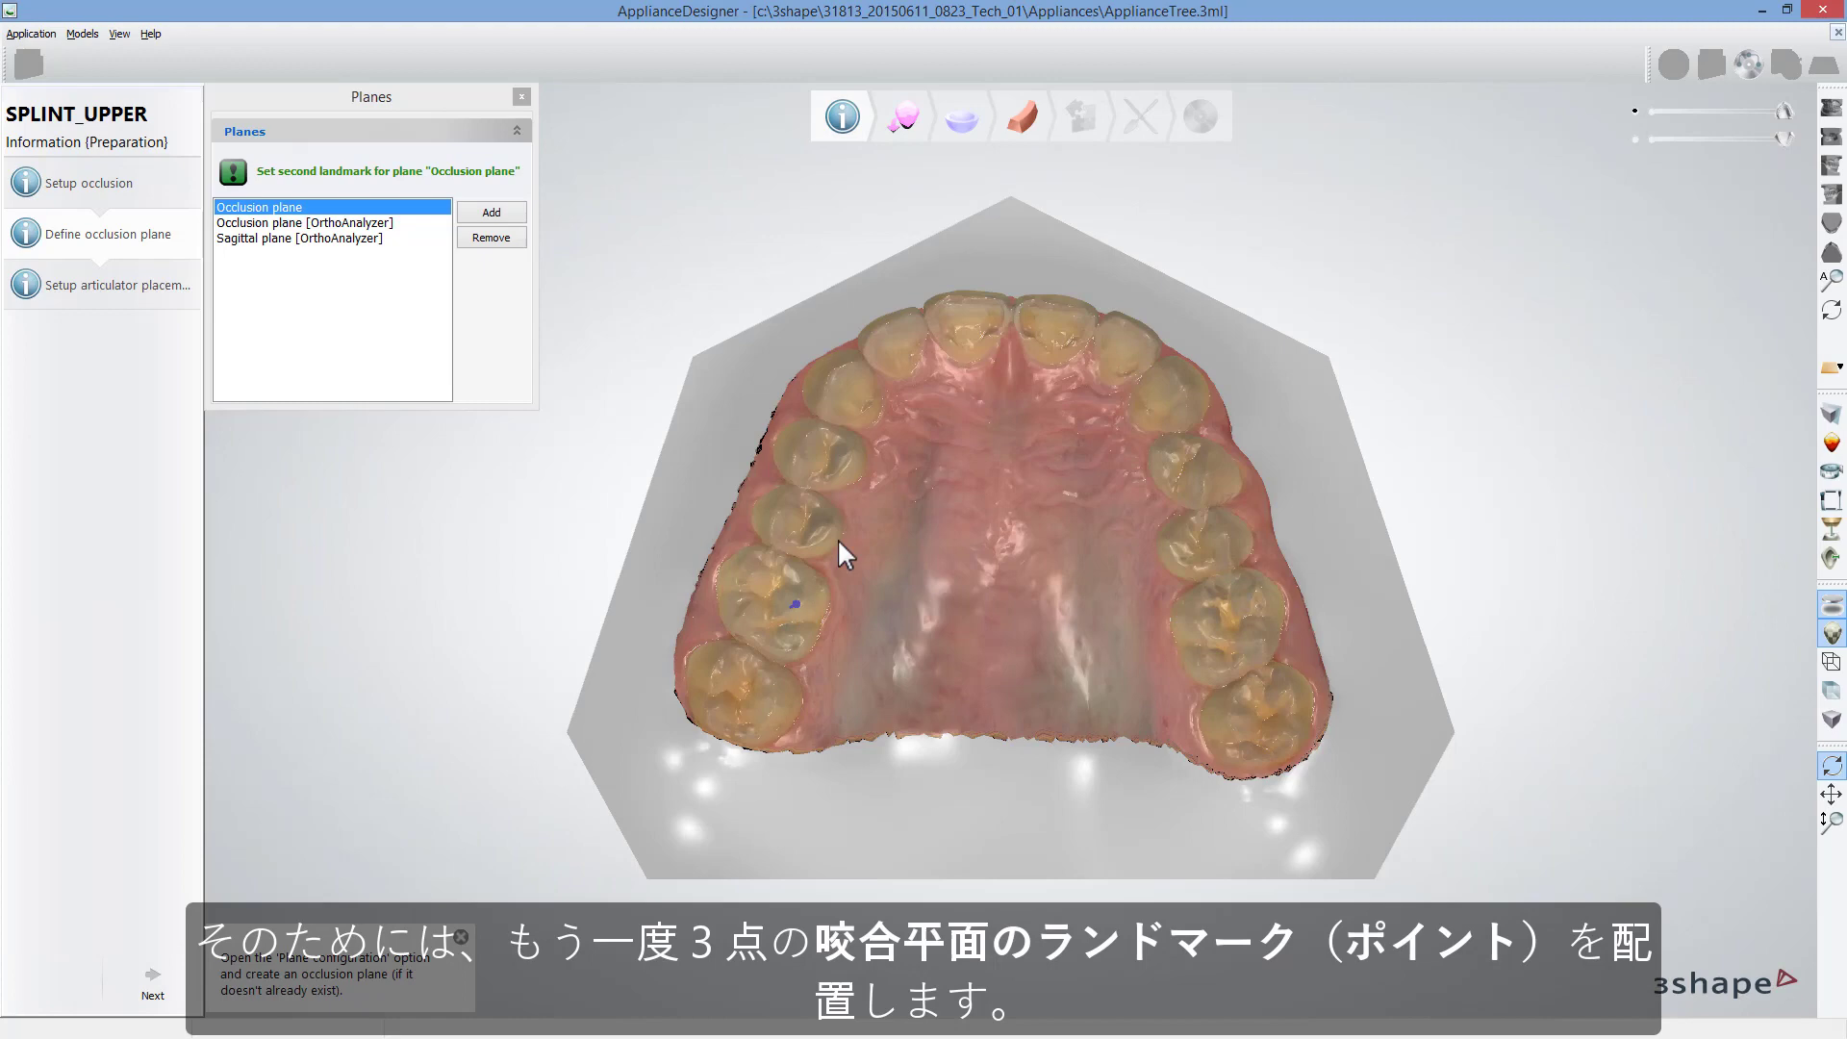
{"action": "left_click", "coordinate": [991, 301]}
{"action": "left_click", "coordinate": [1191, 621]}
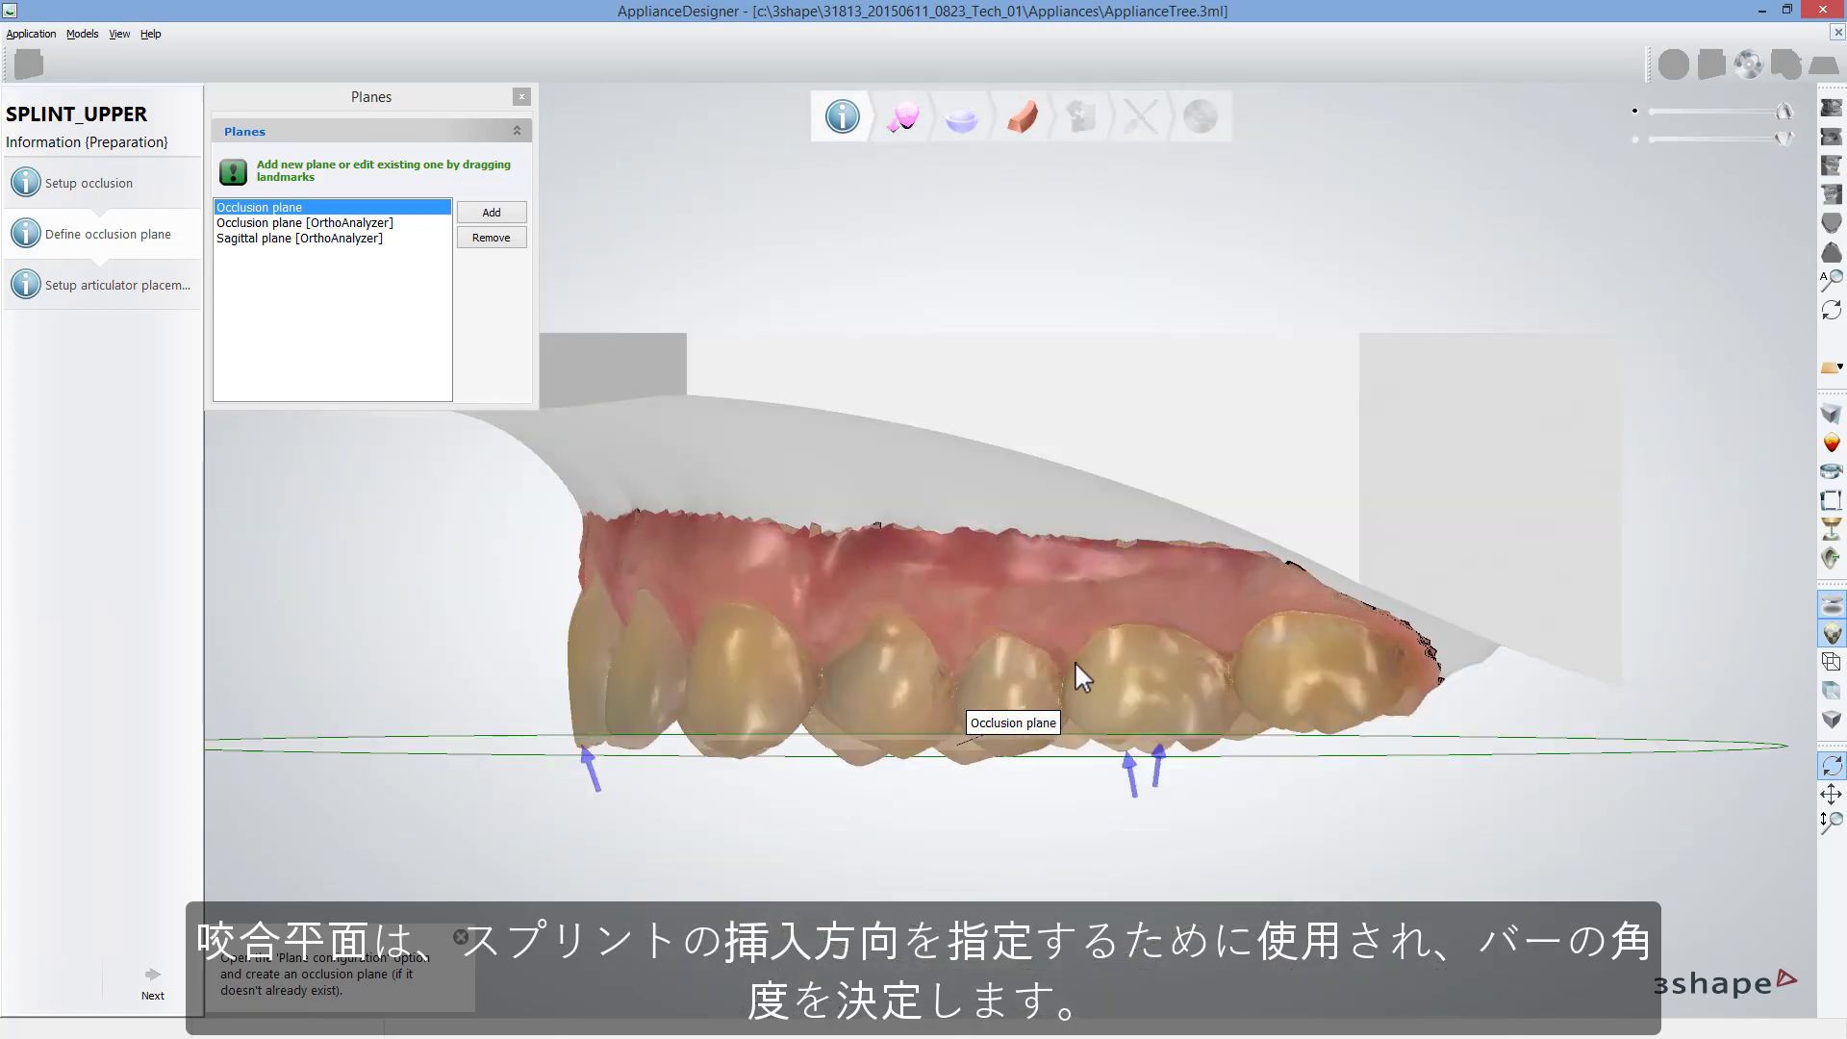
Step: Auto-place the models in the SAM 2P articulator using the occlusion plane as guide
{"action": "left_click", "coordinate": [154, 985]}
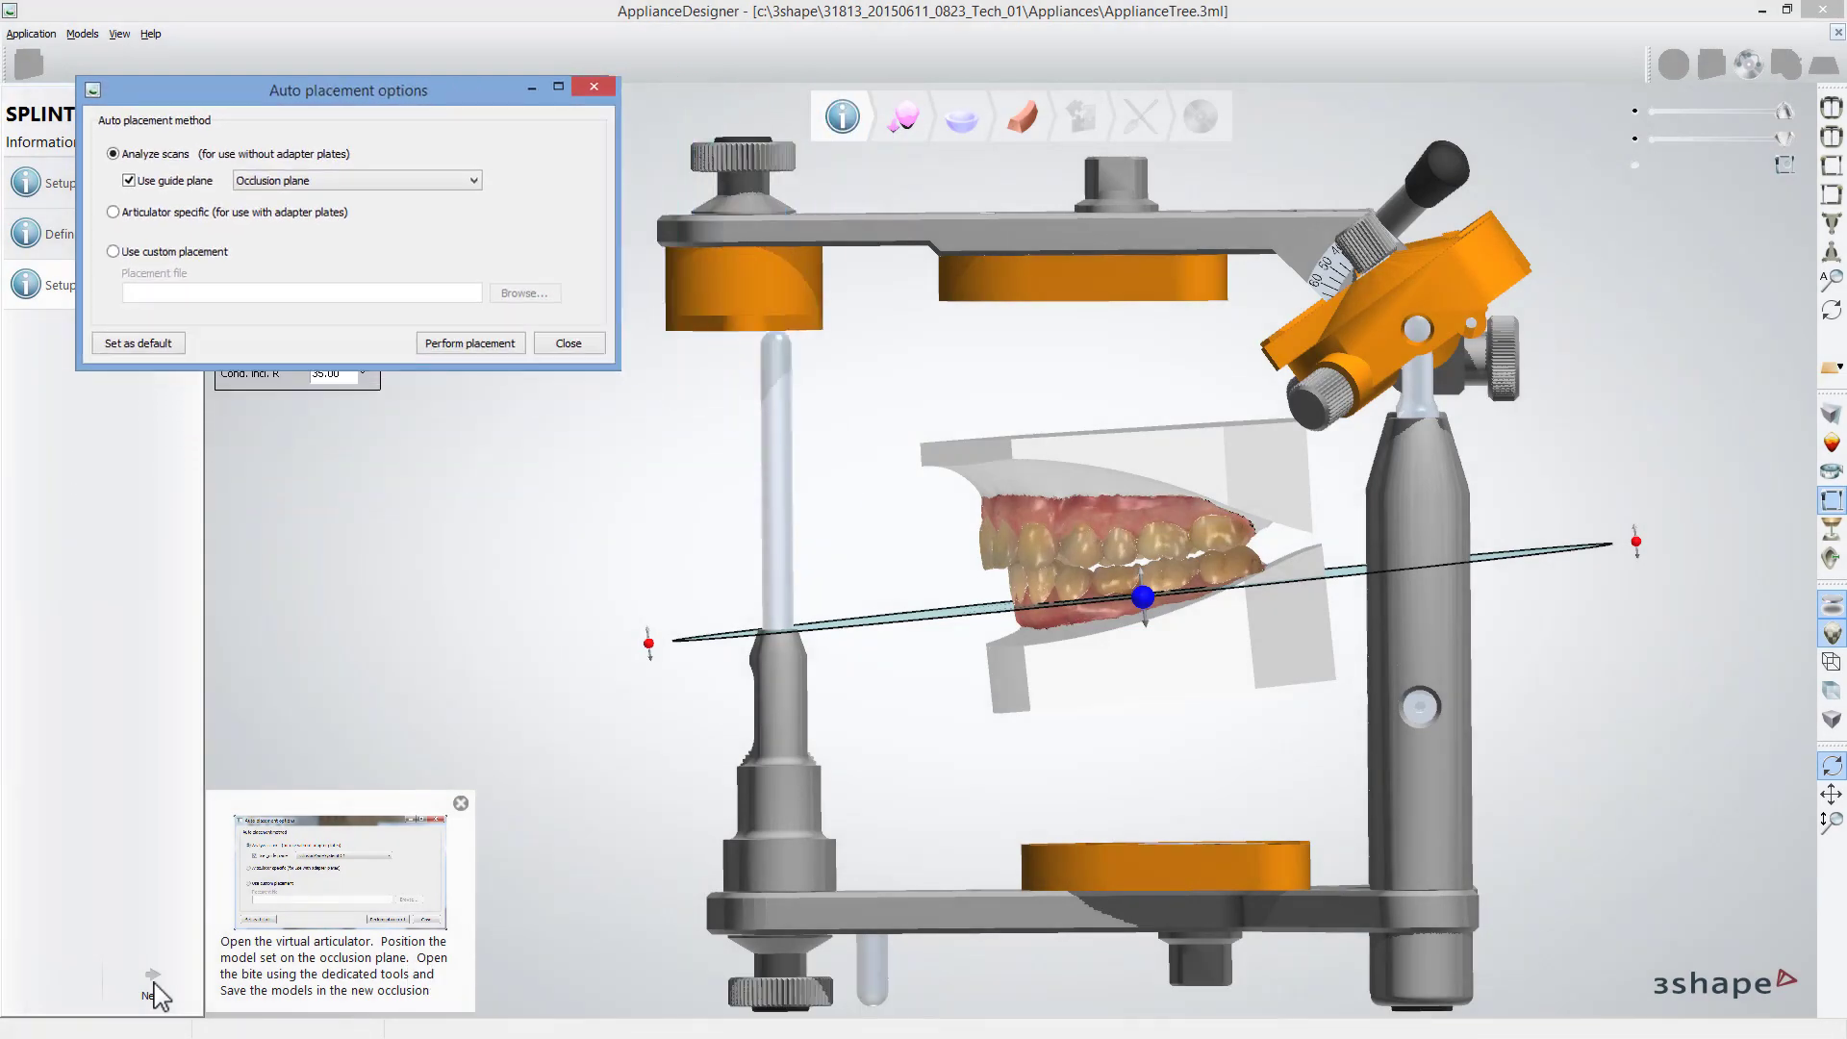
{"action": "left_click", "coordinate": [456, 338]}
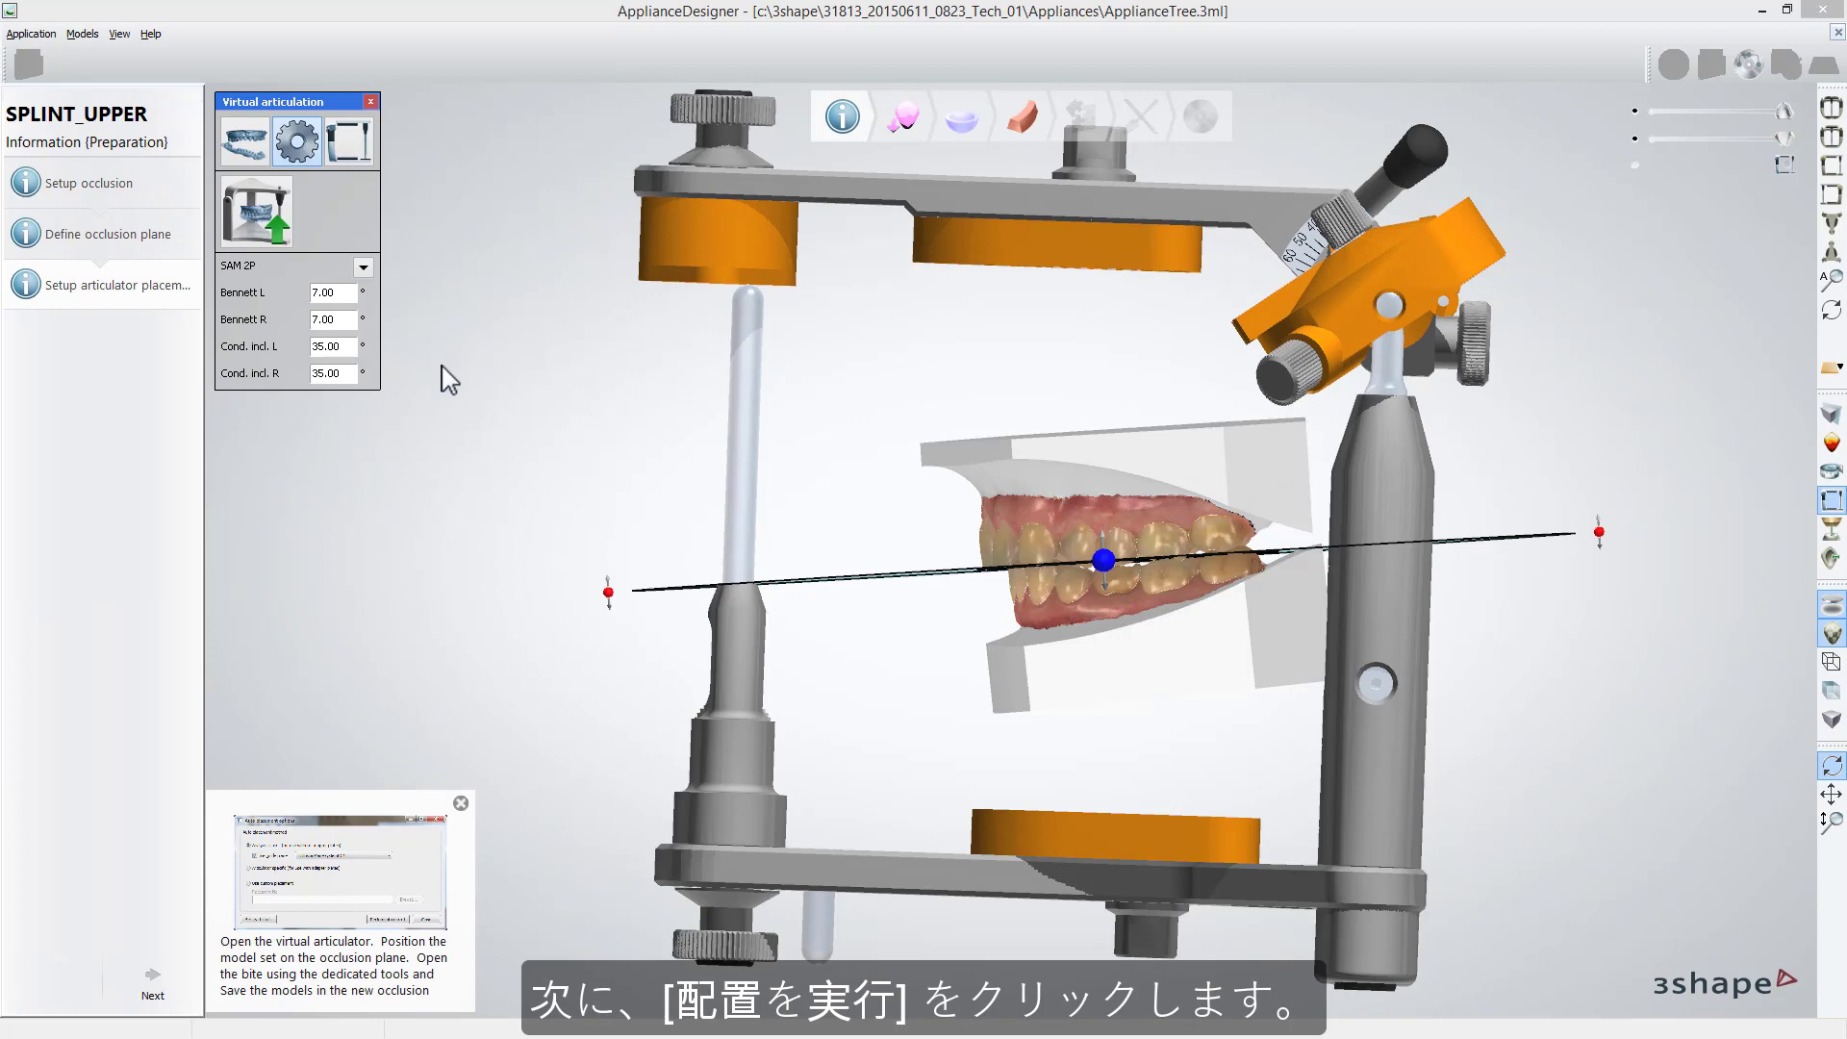
{"action": "left_click", "coordinate": [152, 987]}
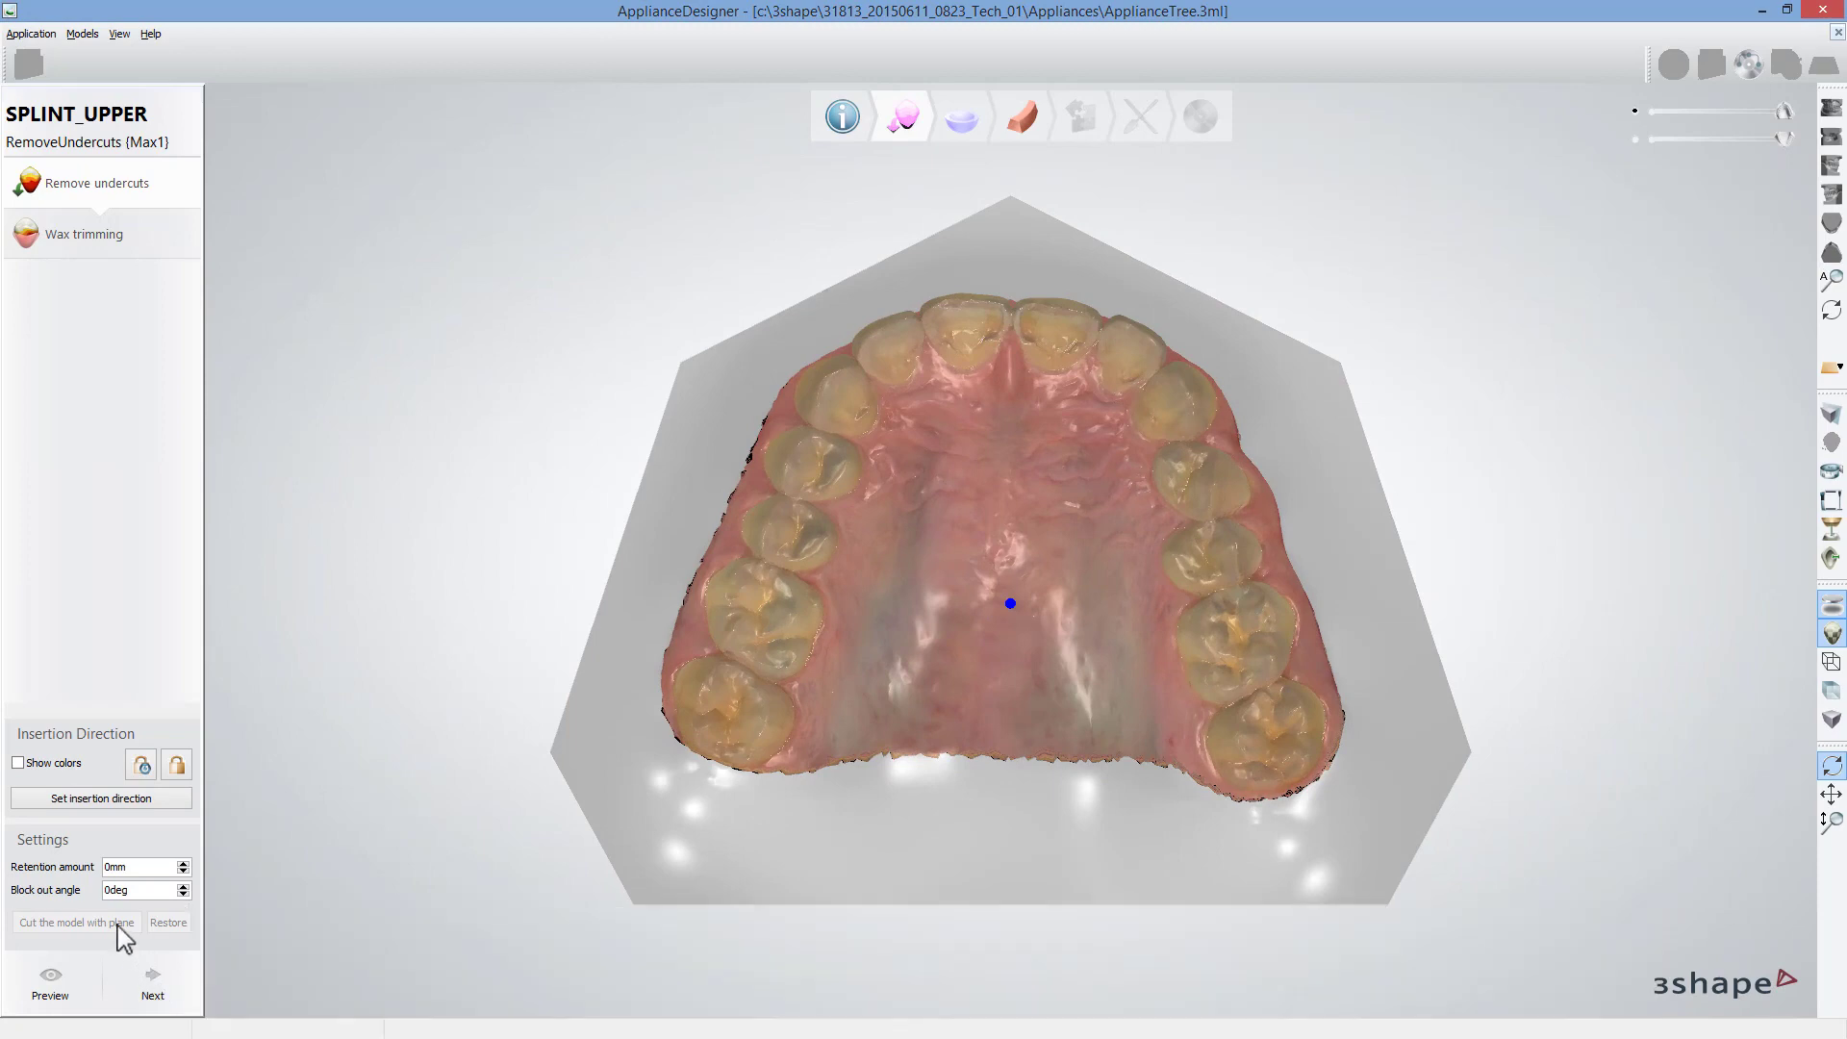
Step: Show undercut colours, set insertion direction, and use 0.01mm retention with 2deg block-out angle
{"action": "left_click", "coordinate": [17, 762]}
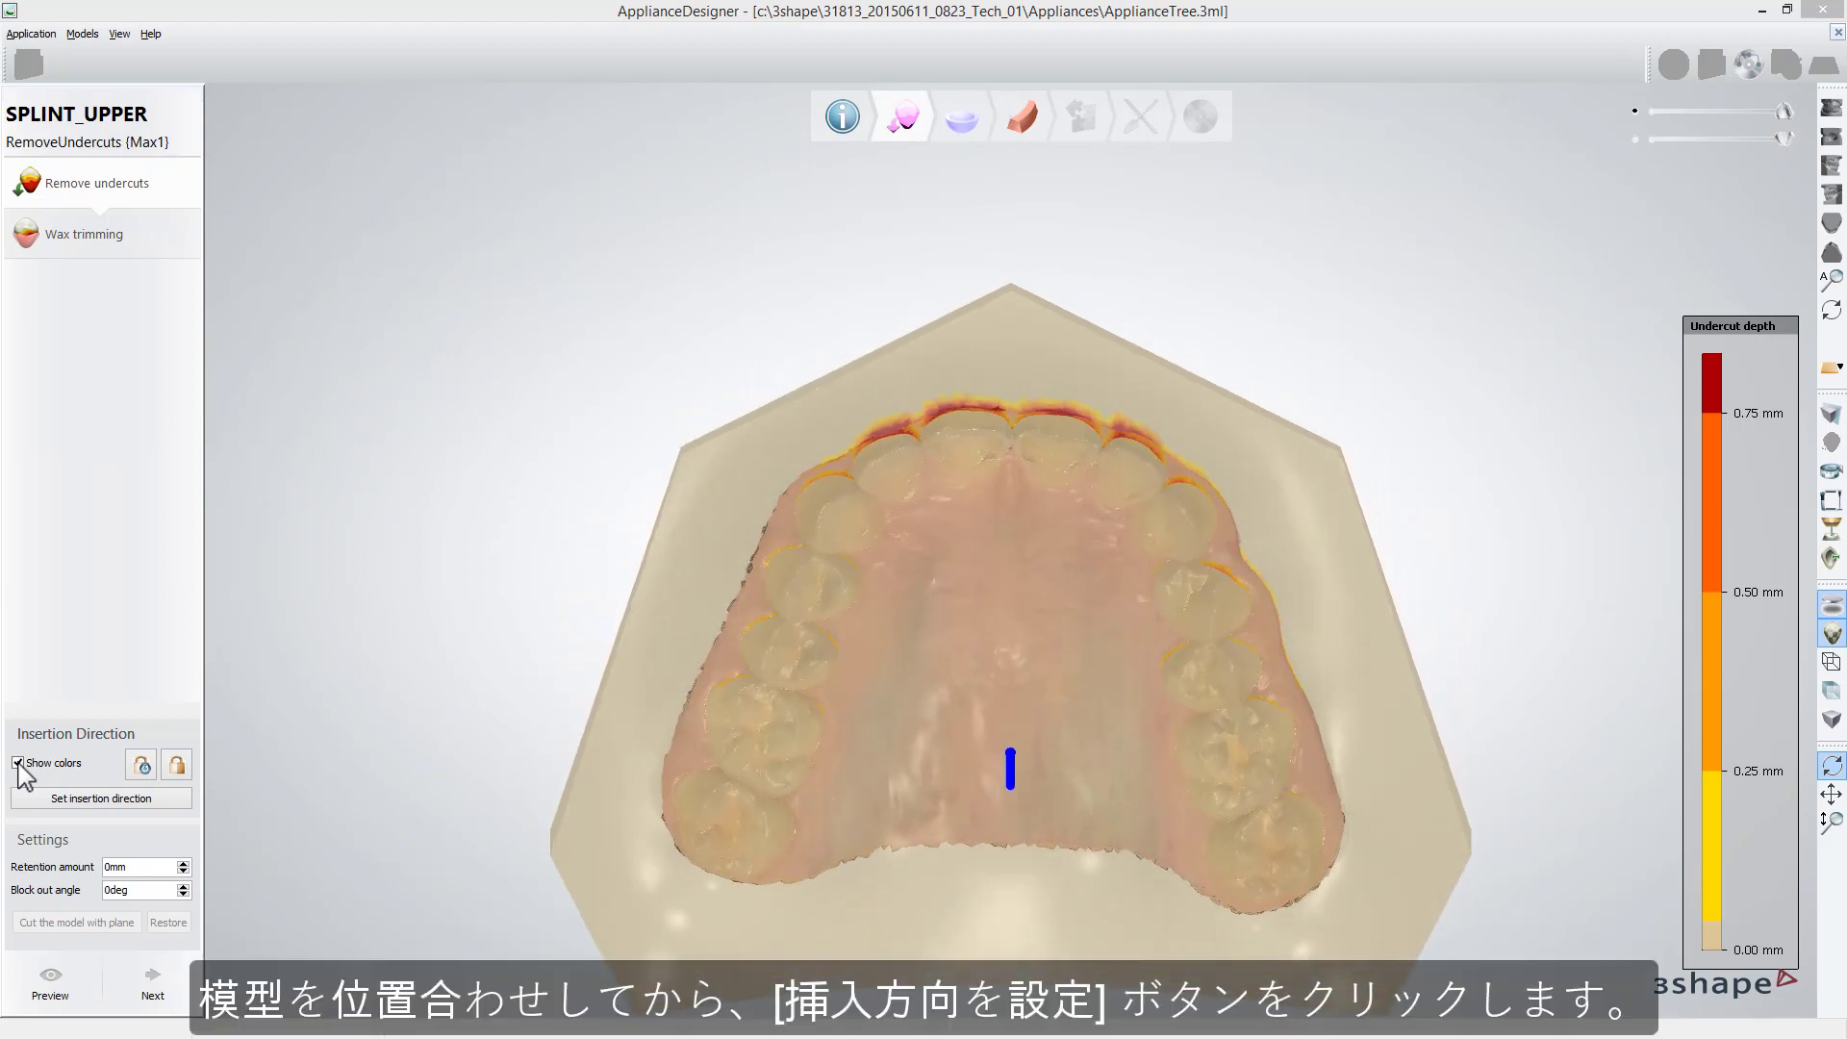
{"action": "left_click", "coordinate": [104, 801]}
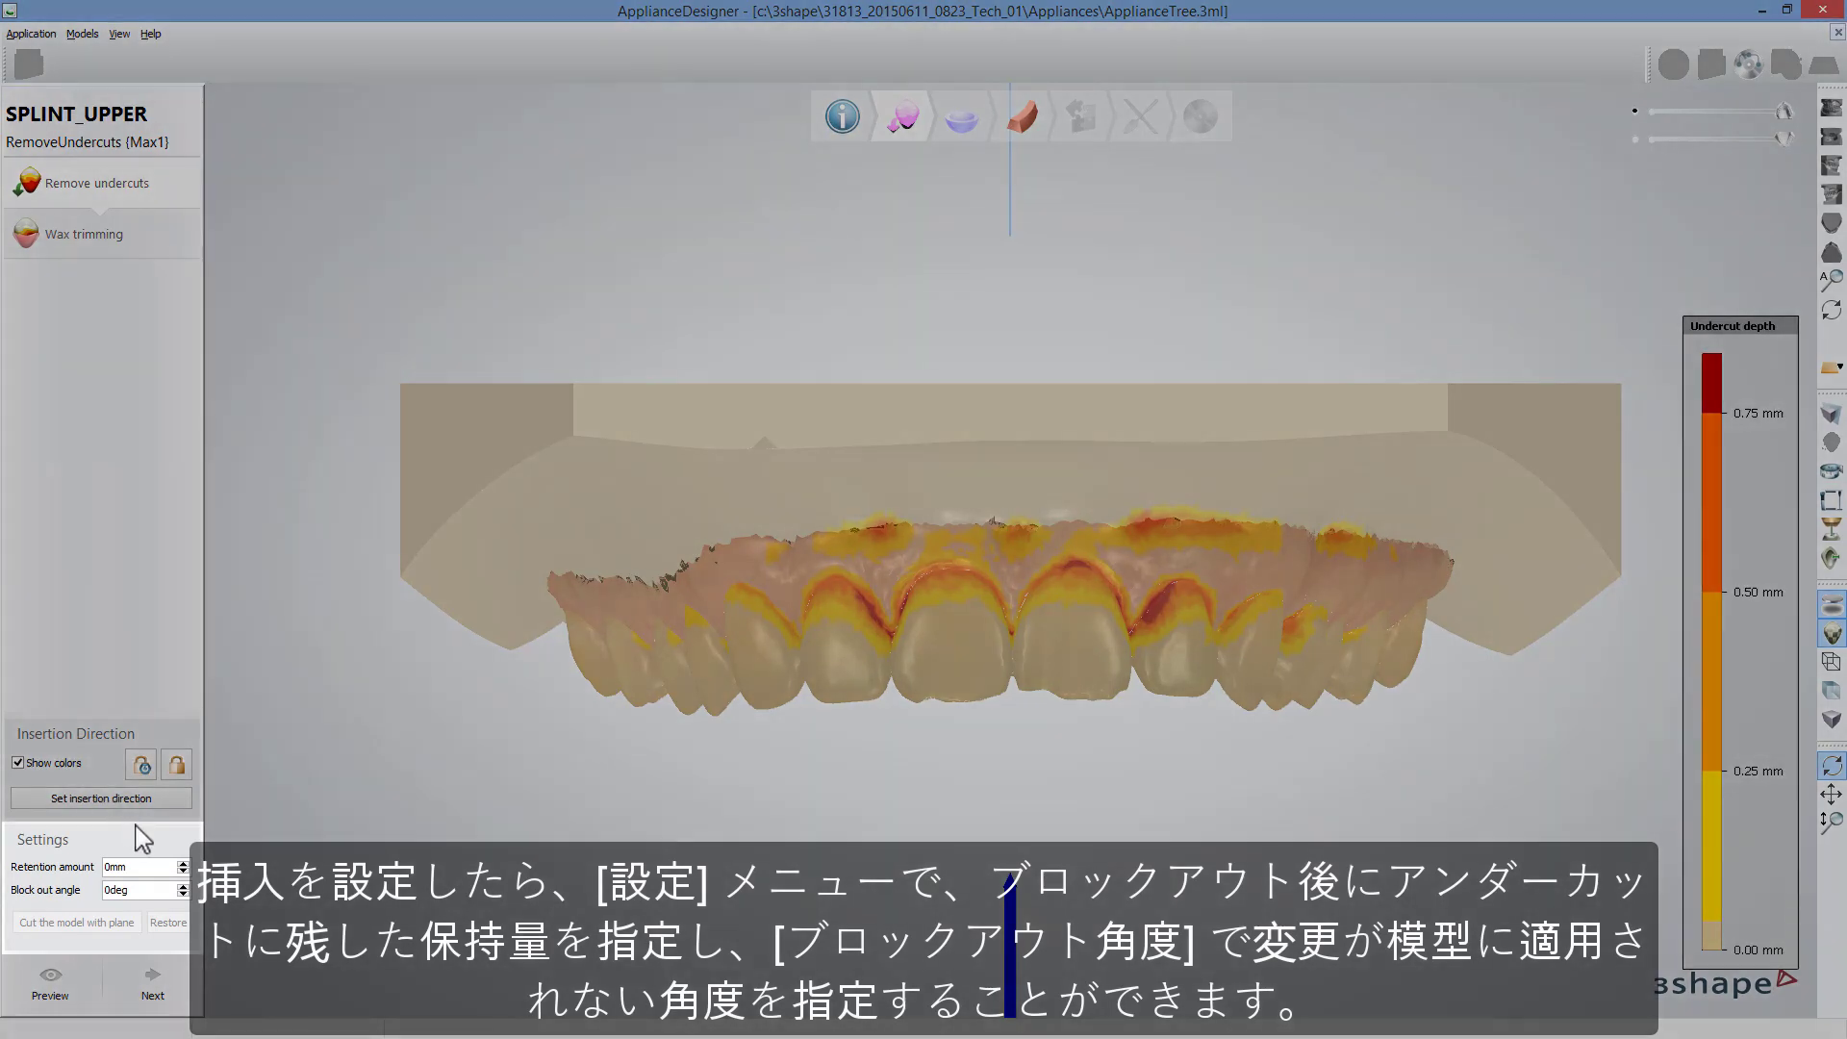
{"action": "left_click", "coordinate": [182, 865]}
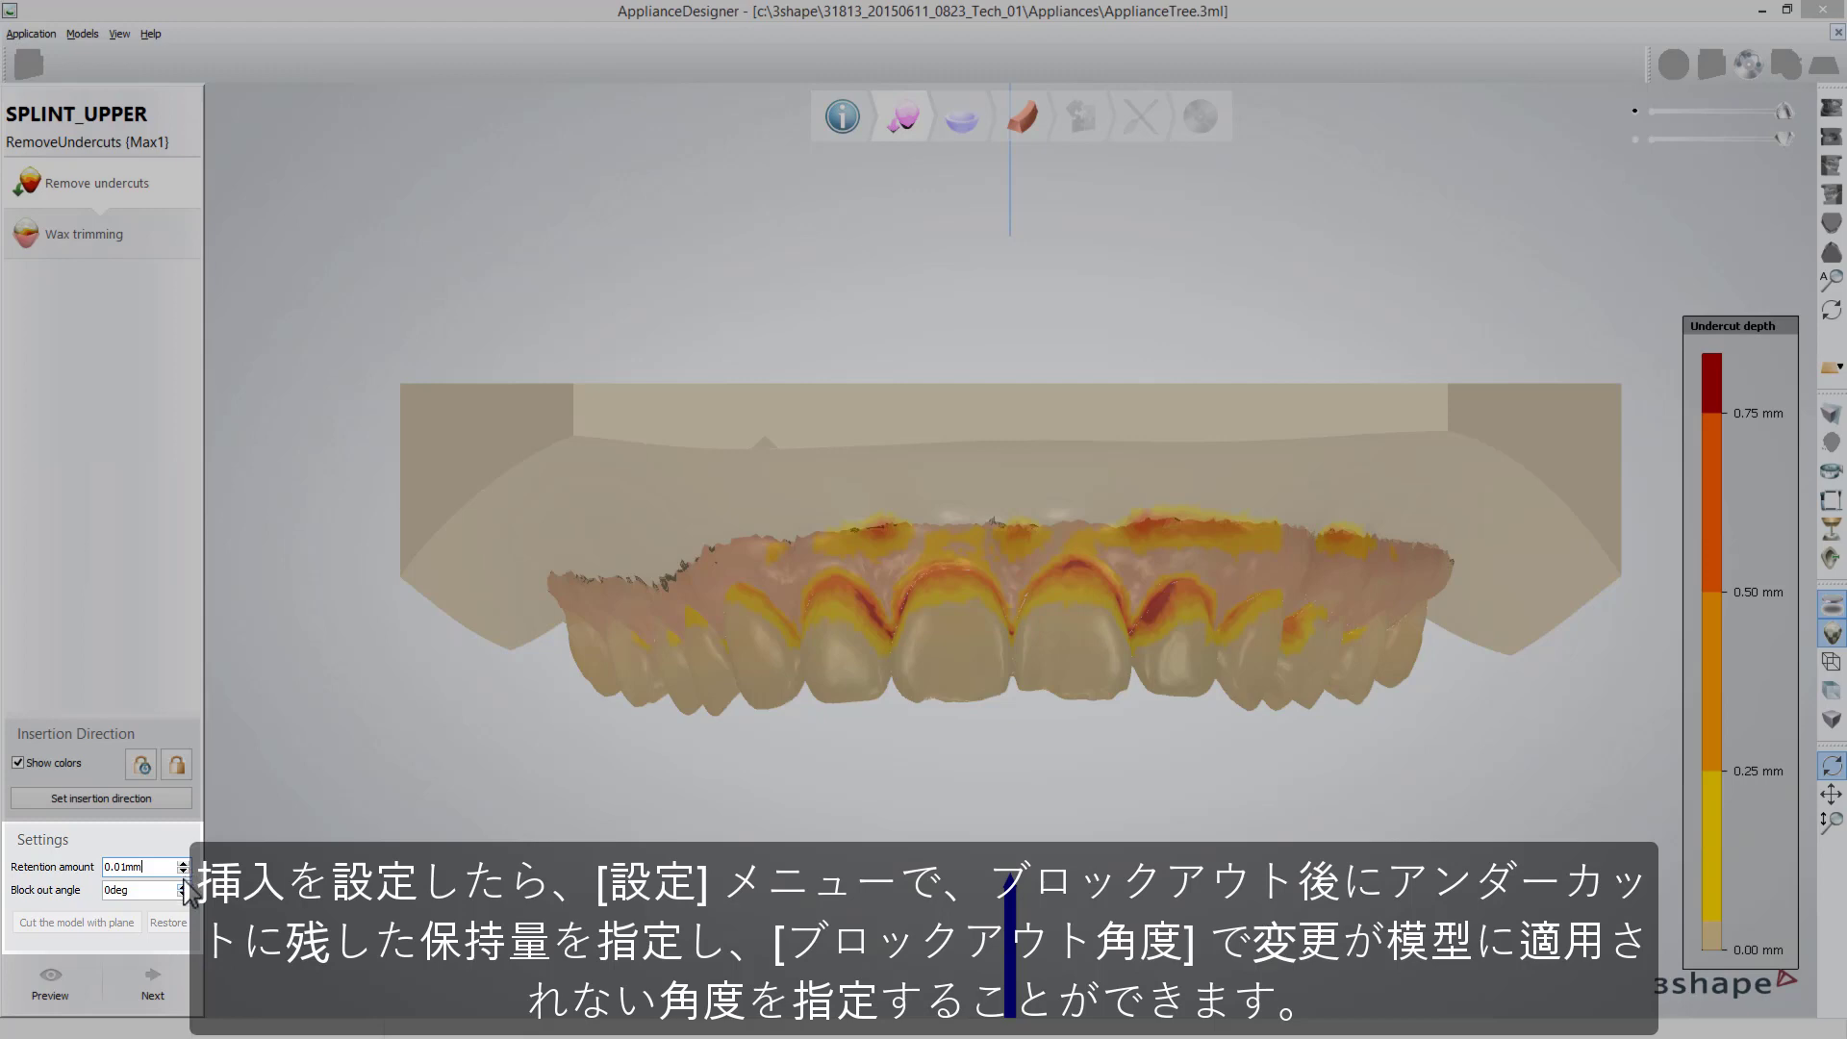
{"action": "left_click", "coordinate": [183, 887]}
{"action": "left_click", "coordinate": [183, 886]}
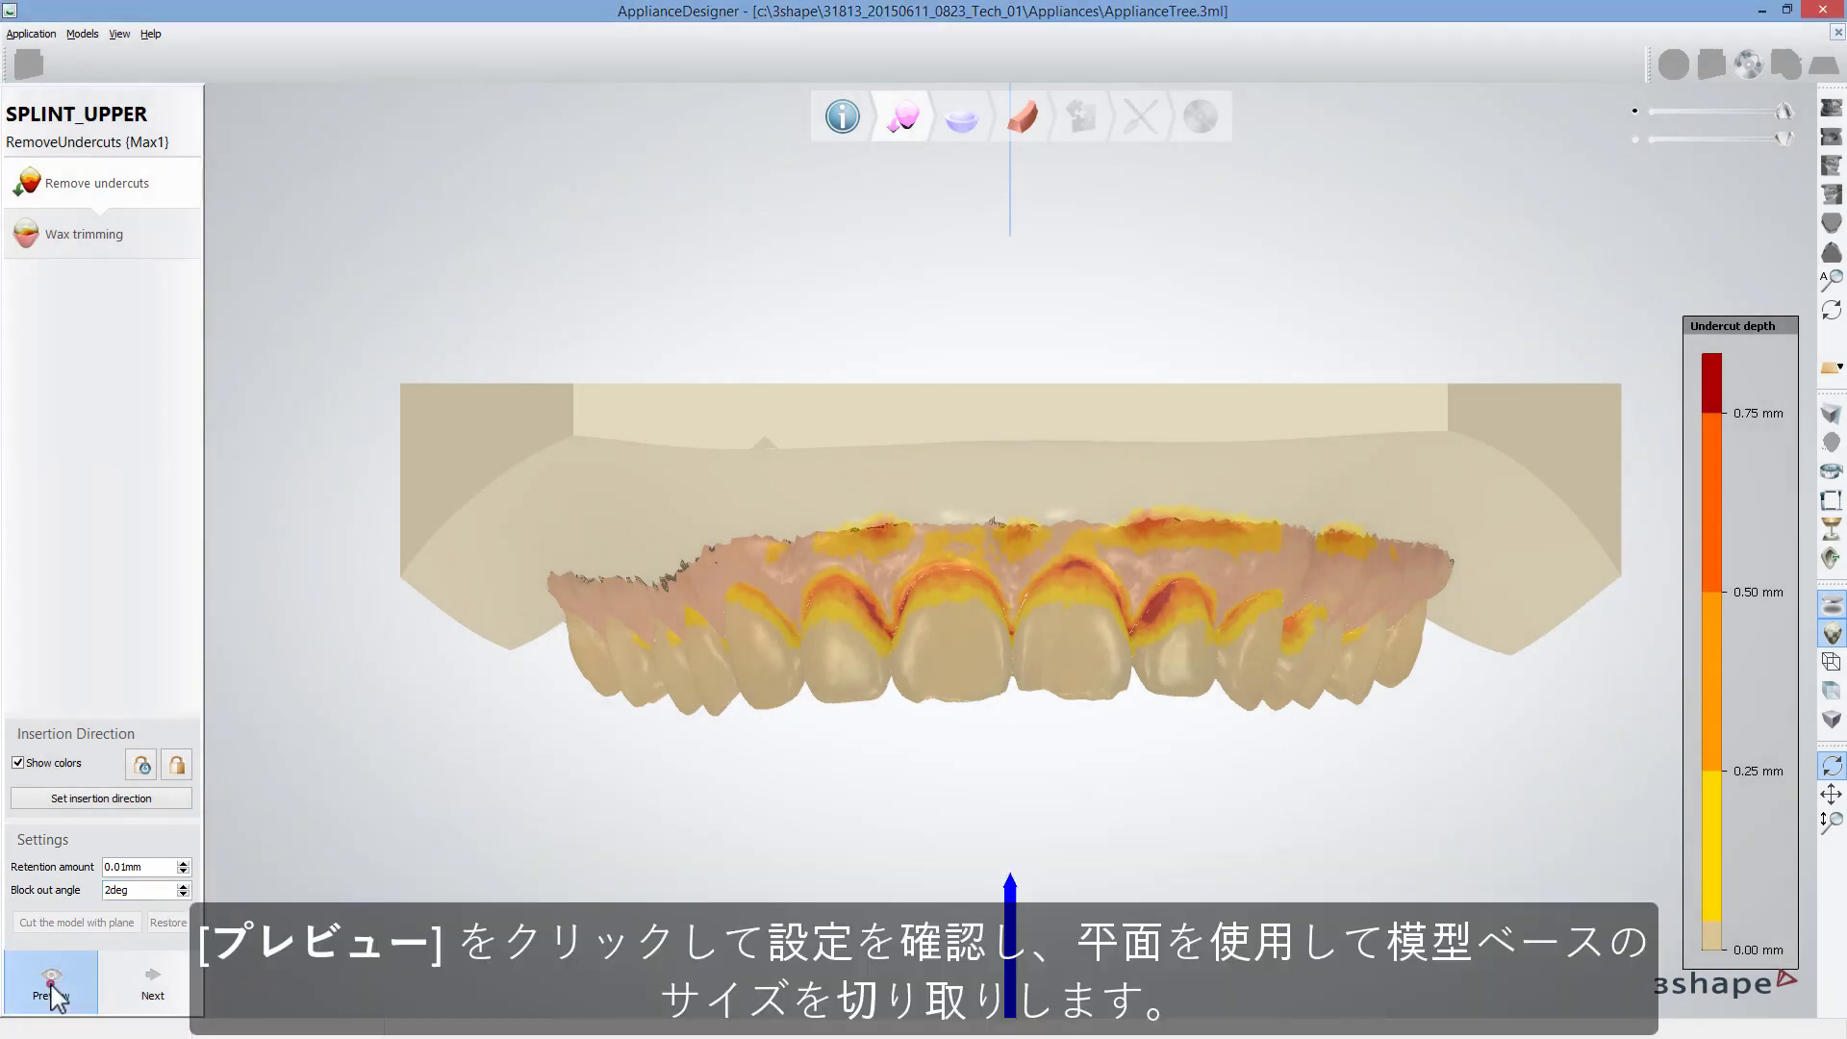
Step: Preview the blocked-out model and raise the base cutting plane to the block's top
{"action": "left_click", "coordinate": [50, 984]}
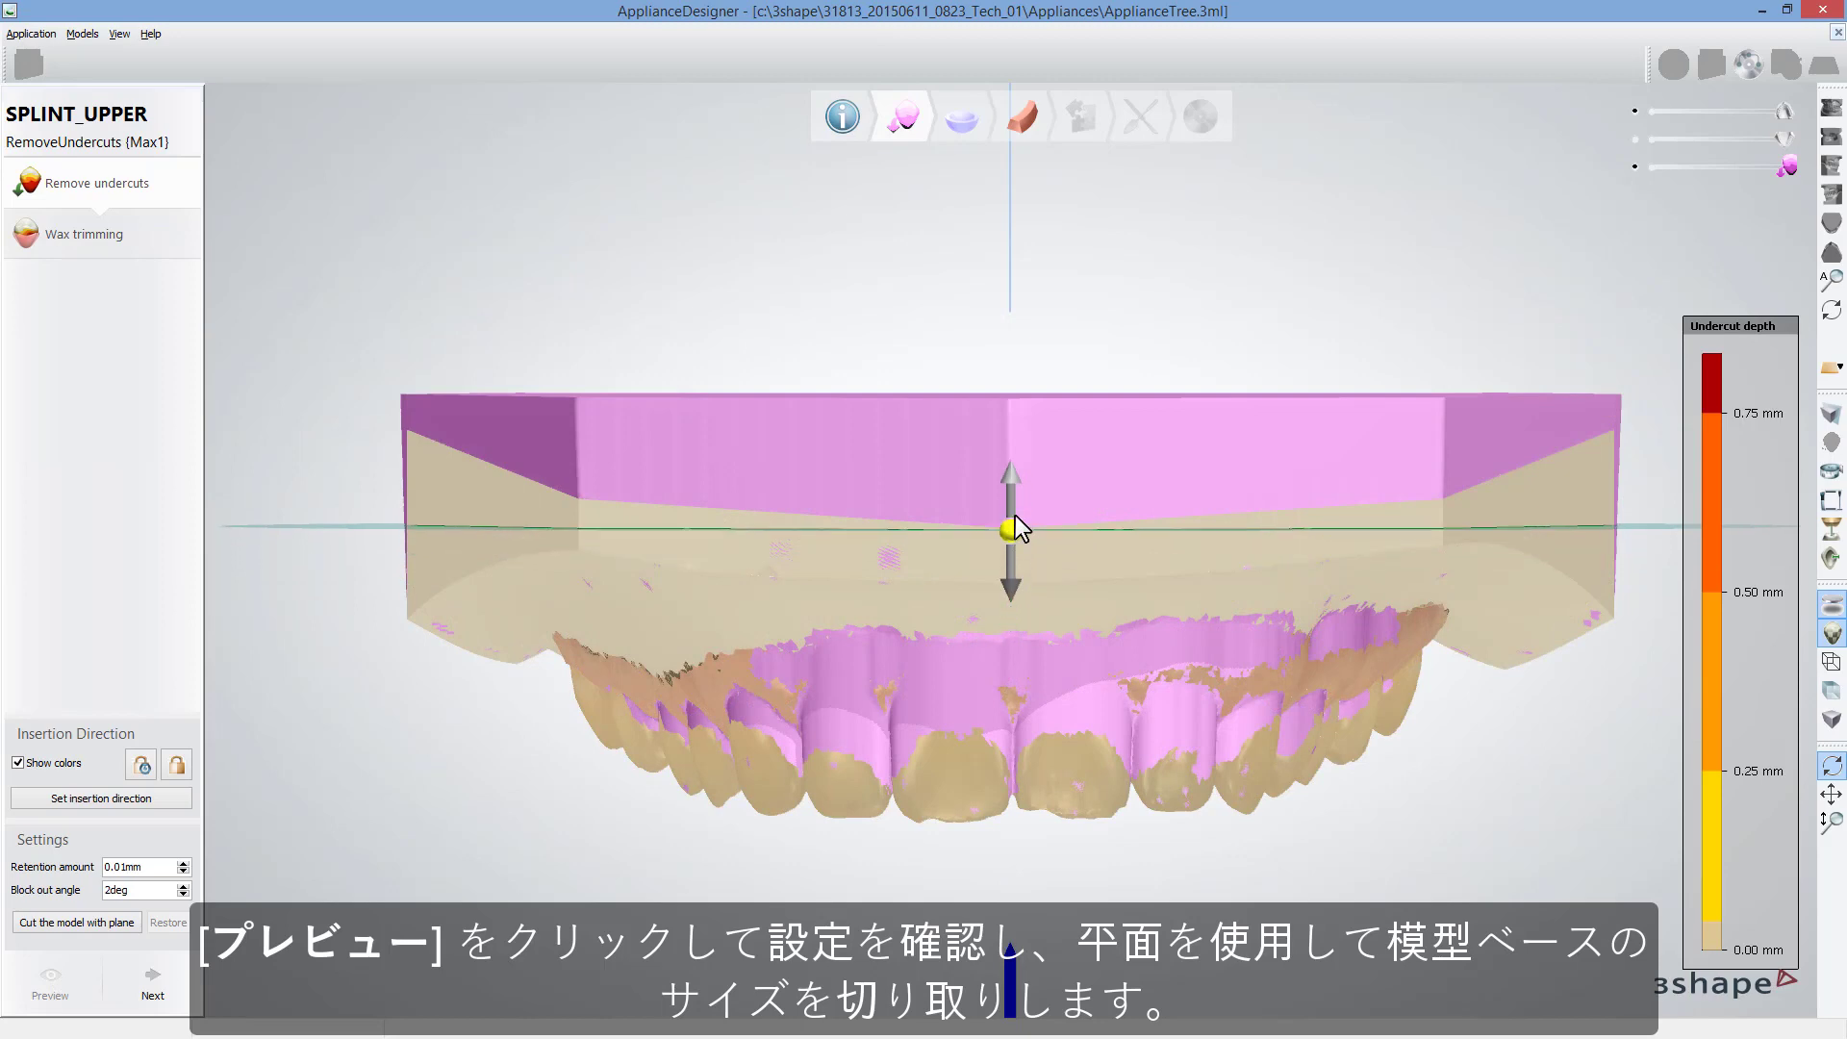
{"action": "left_click_drag", "start_coordinate": [1015, 518], "coordinate": [1024, 422]}
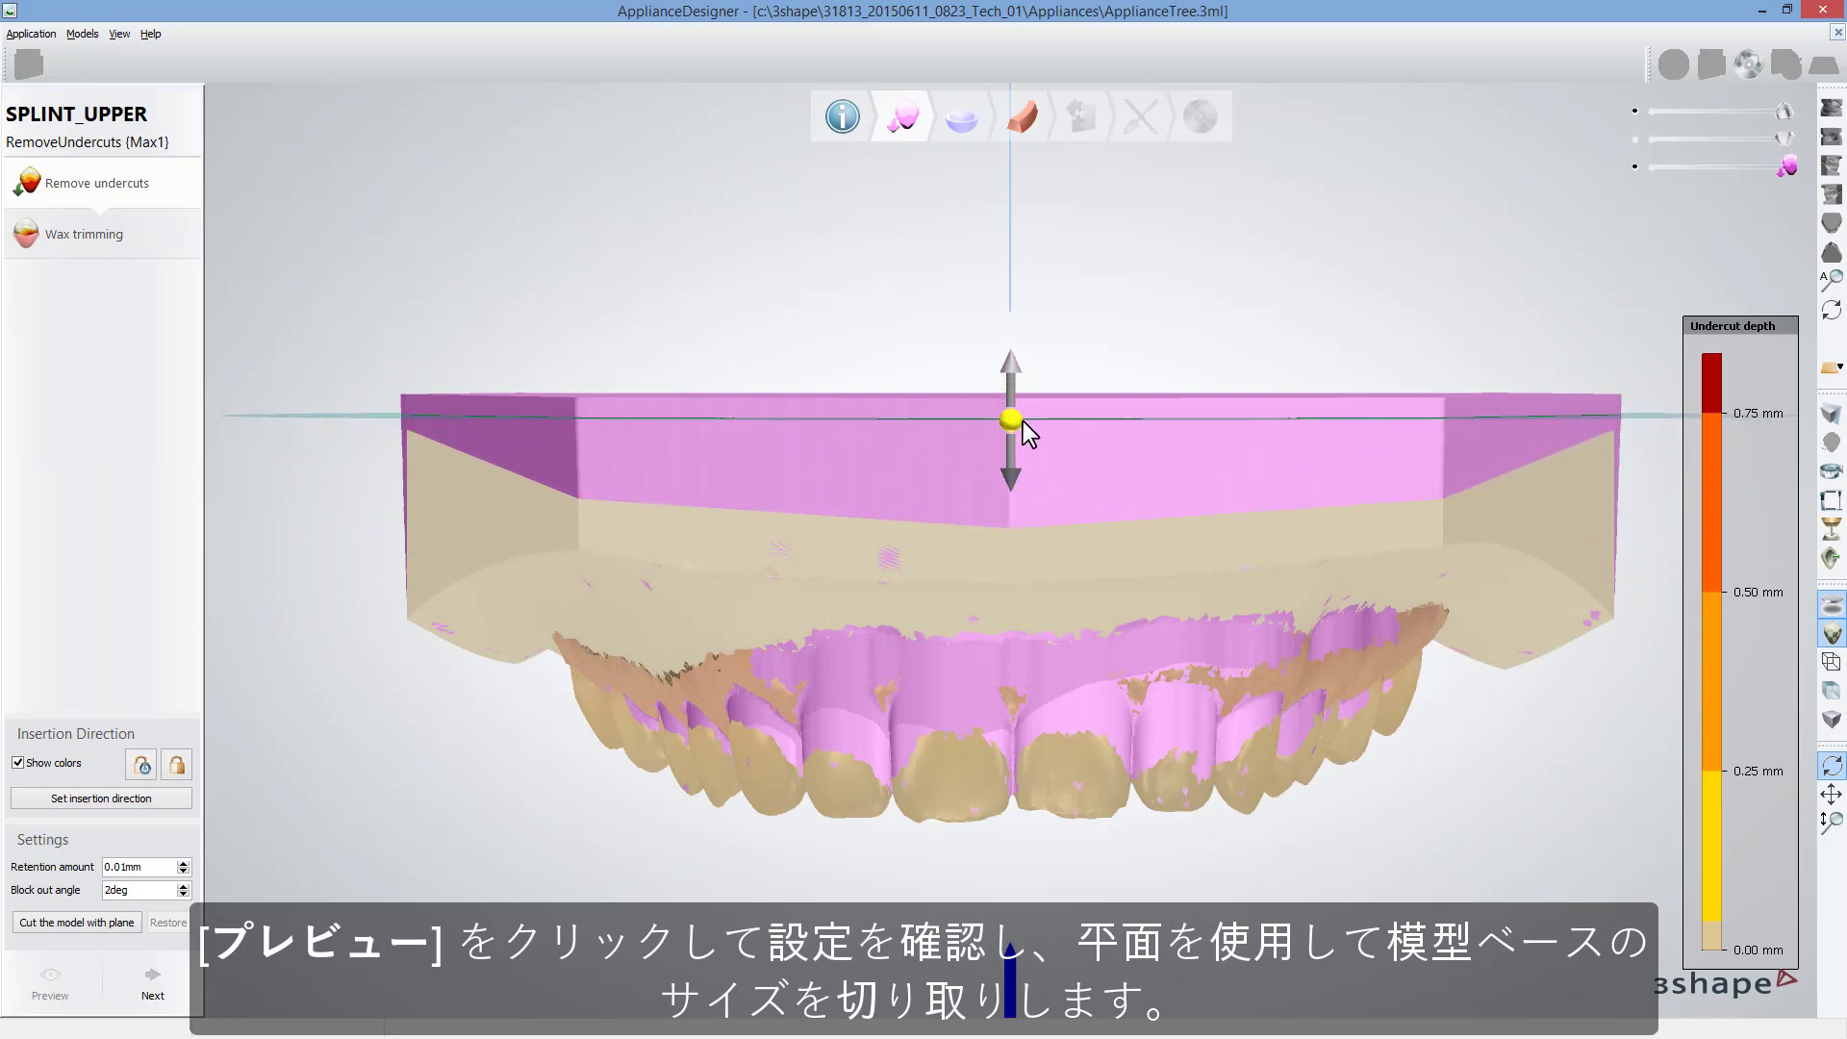
{"action": "left_click", "coordinate": [154, 998]}
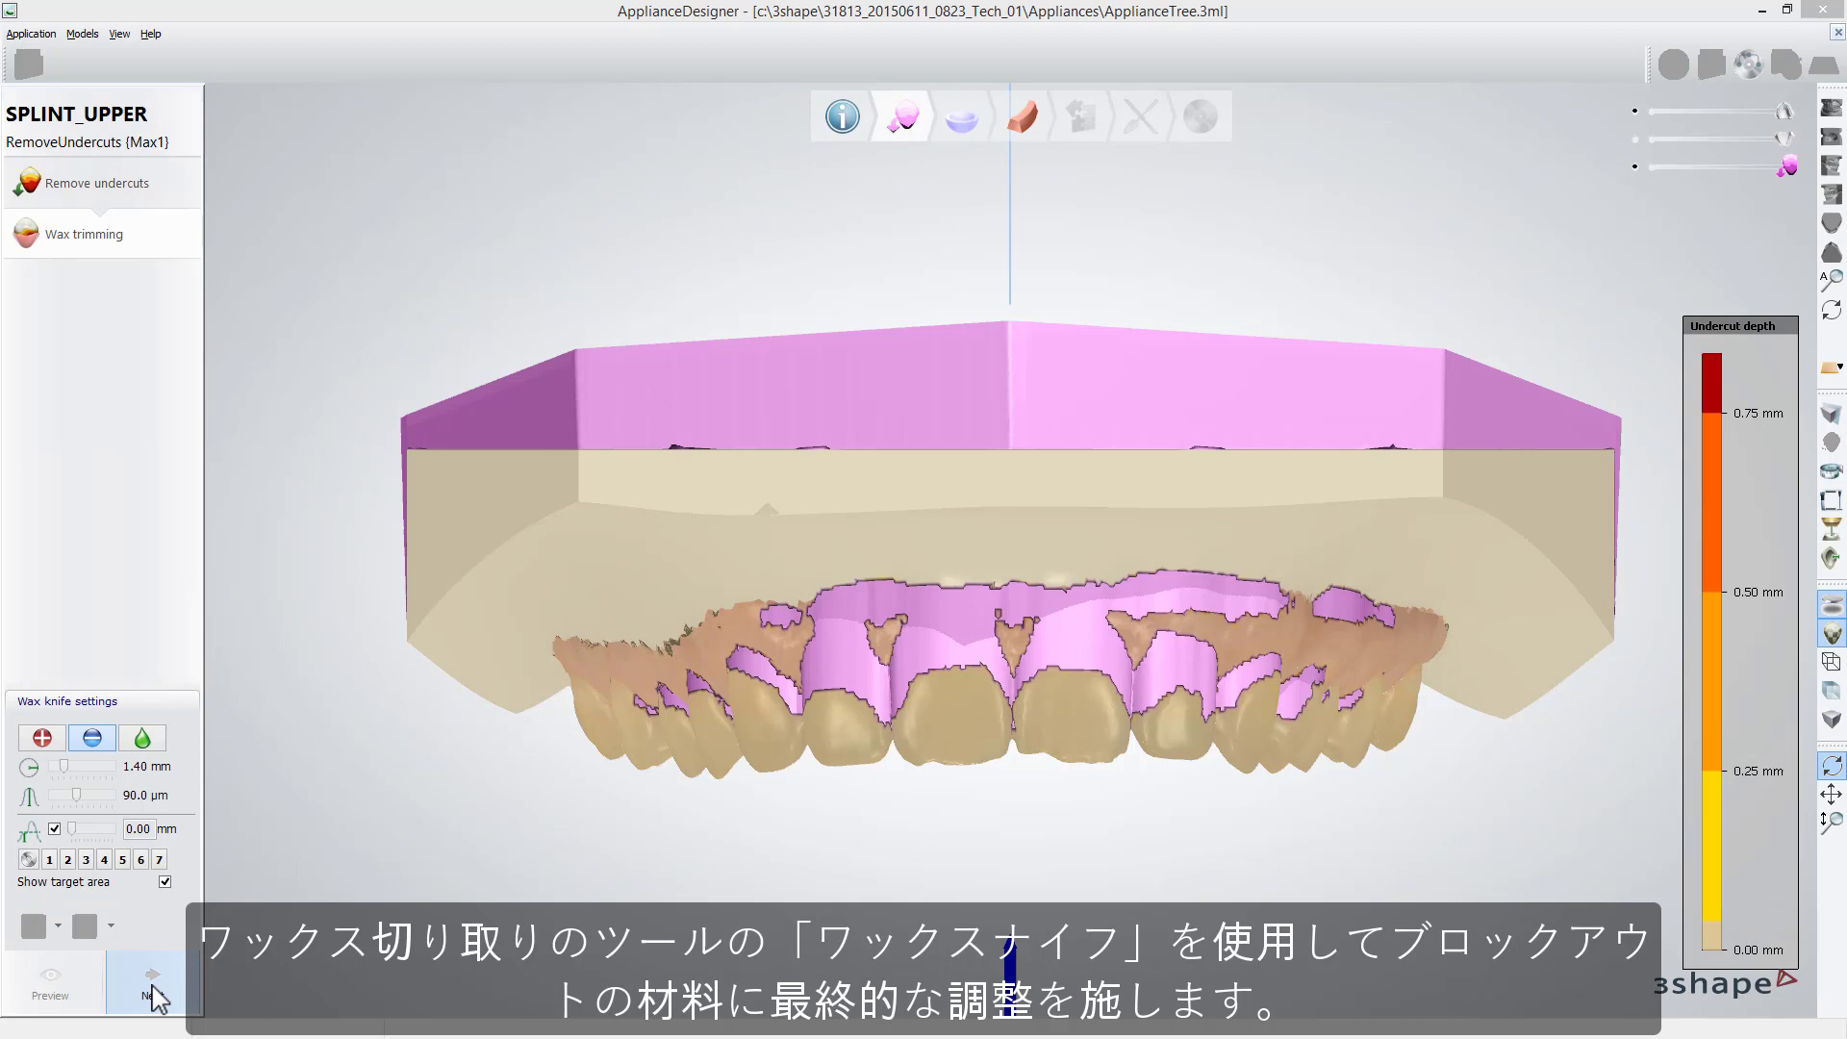
Step: Trace the splint margin line around the upper teeth in the Create shell step
{"action": "left_click", "coordinate": [153, 998]}
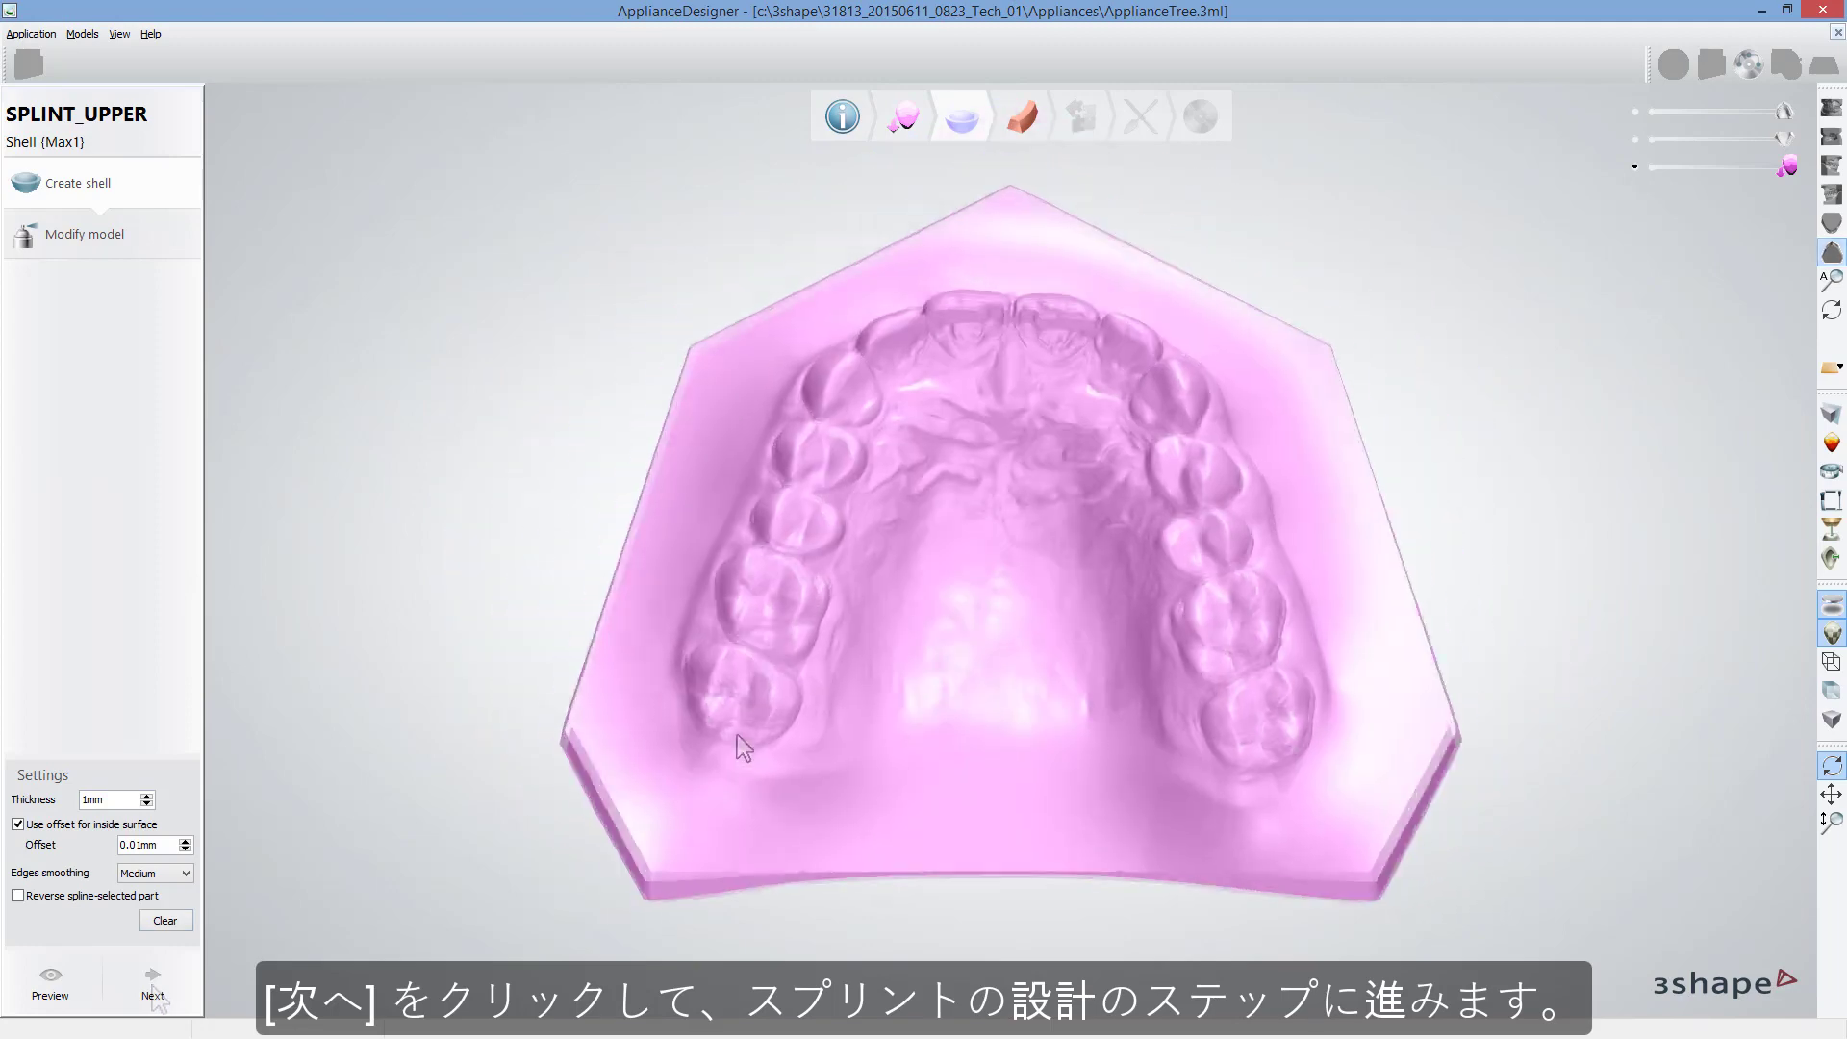
{"action": "left_click", "coordinate": [737, 735]}
{"action": "left_click", "coordinate": [709, 727]}
{"action": "right_click_drag", "start_coordinate": [755, 741], "coordinate": [1227, 818]}
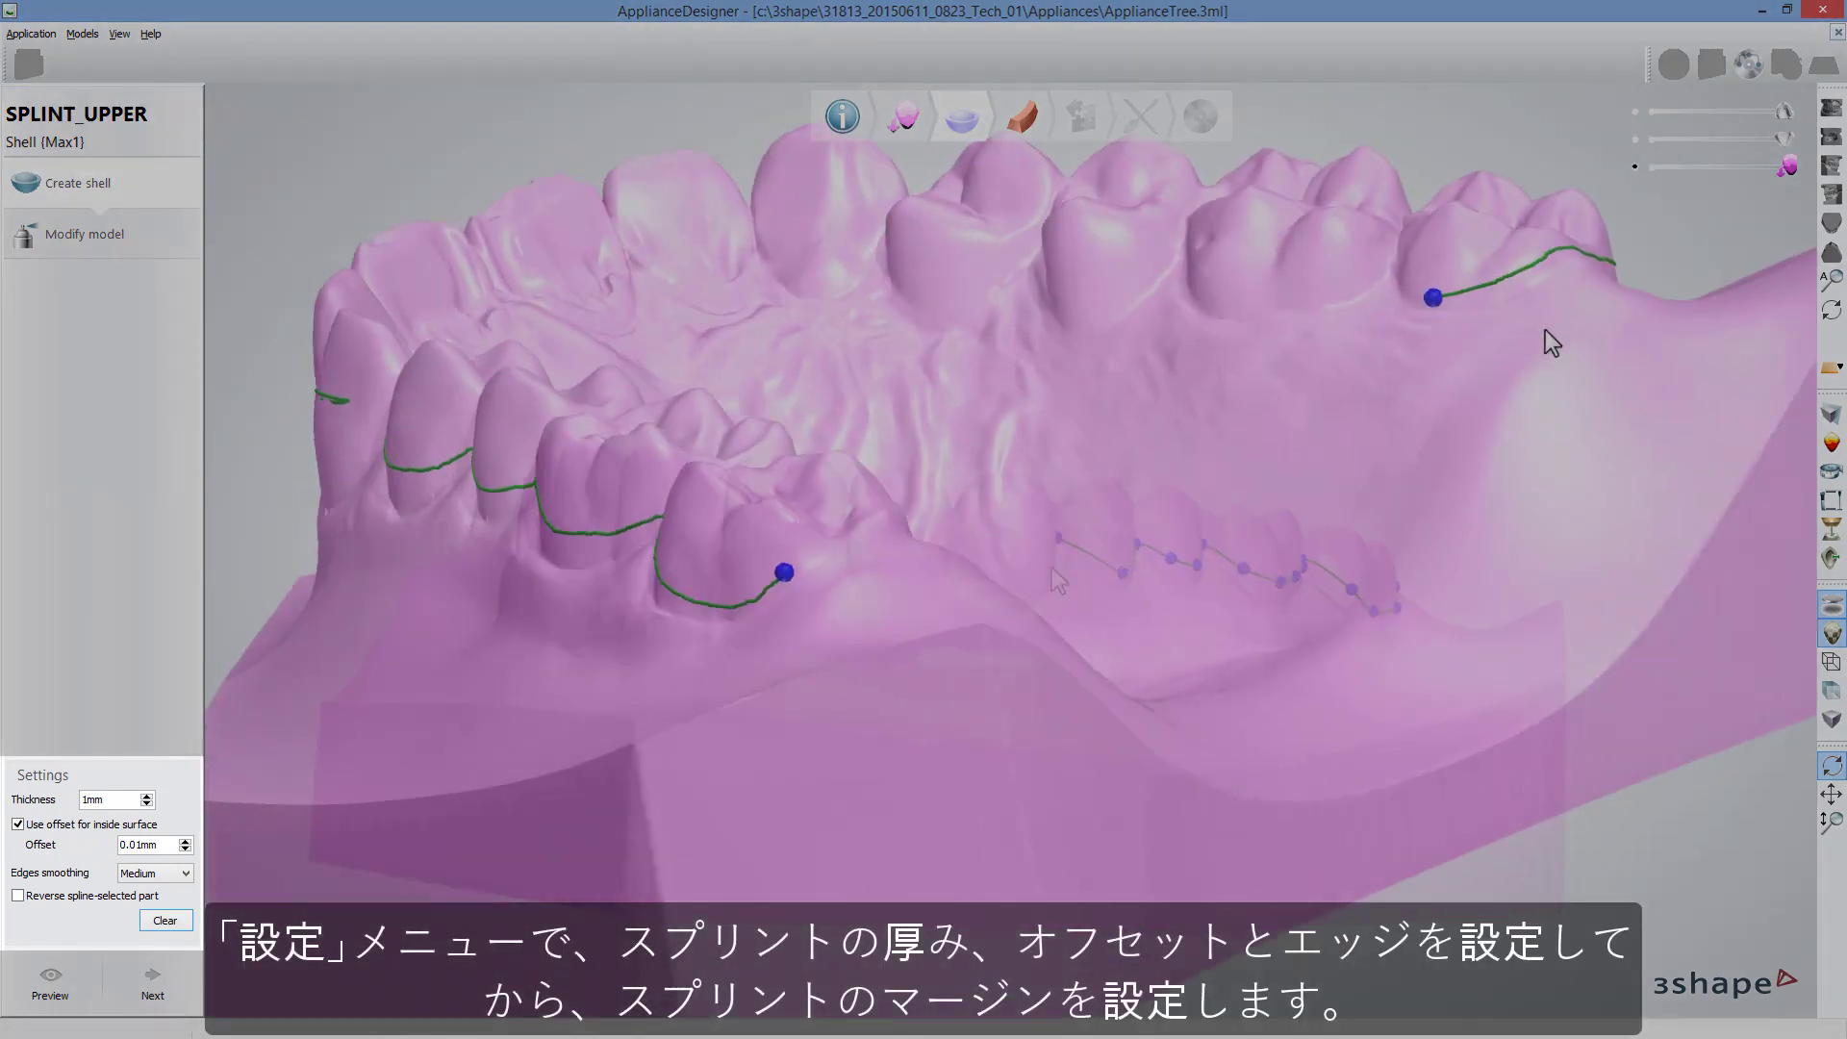
{"action": "right_click_drag", "start_coordinate": [1538, 325], "coordinate": [1339, 353]}
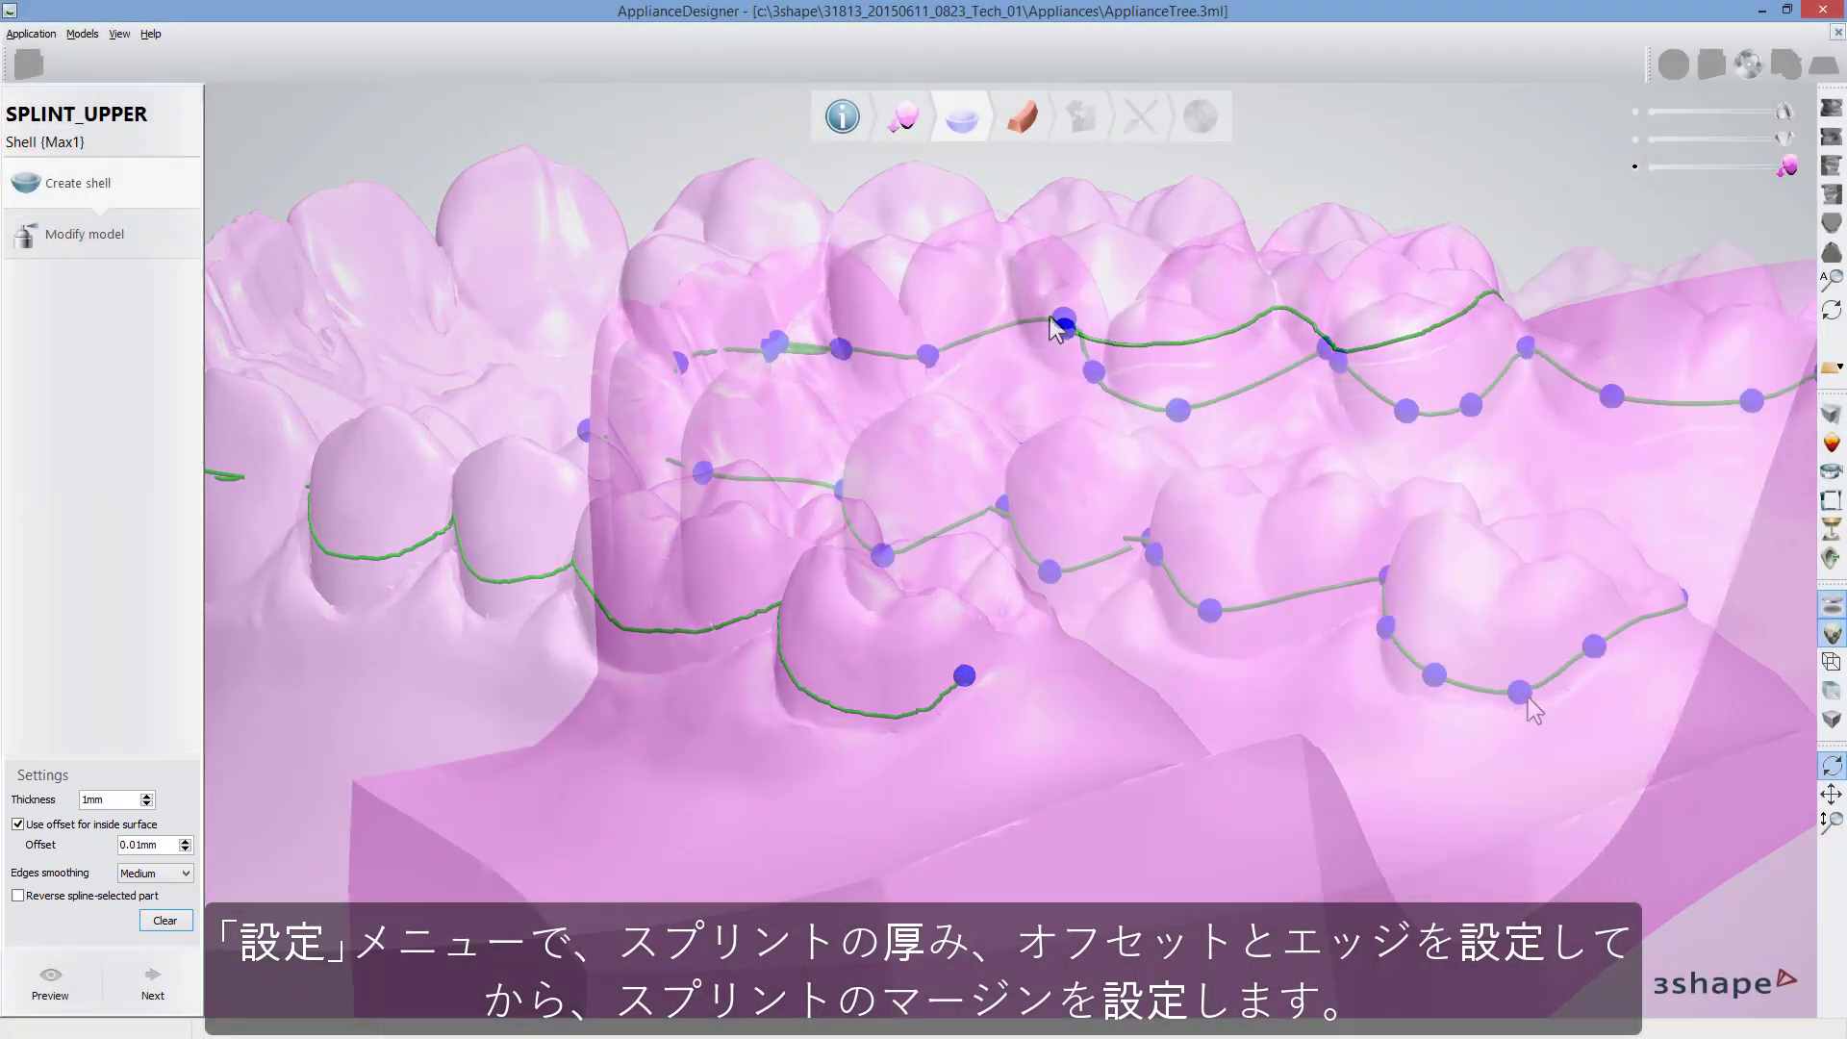
Step: Fast-edit the margin spline and generate the 1 mm splint shell
{"action": "right_click", "coordinate": [1529, 696]}
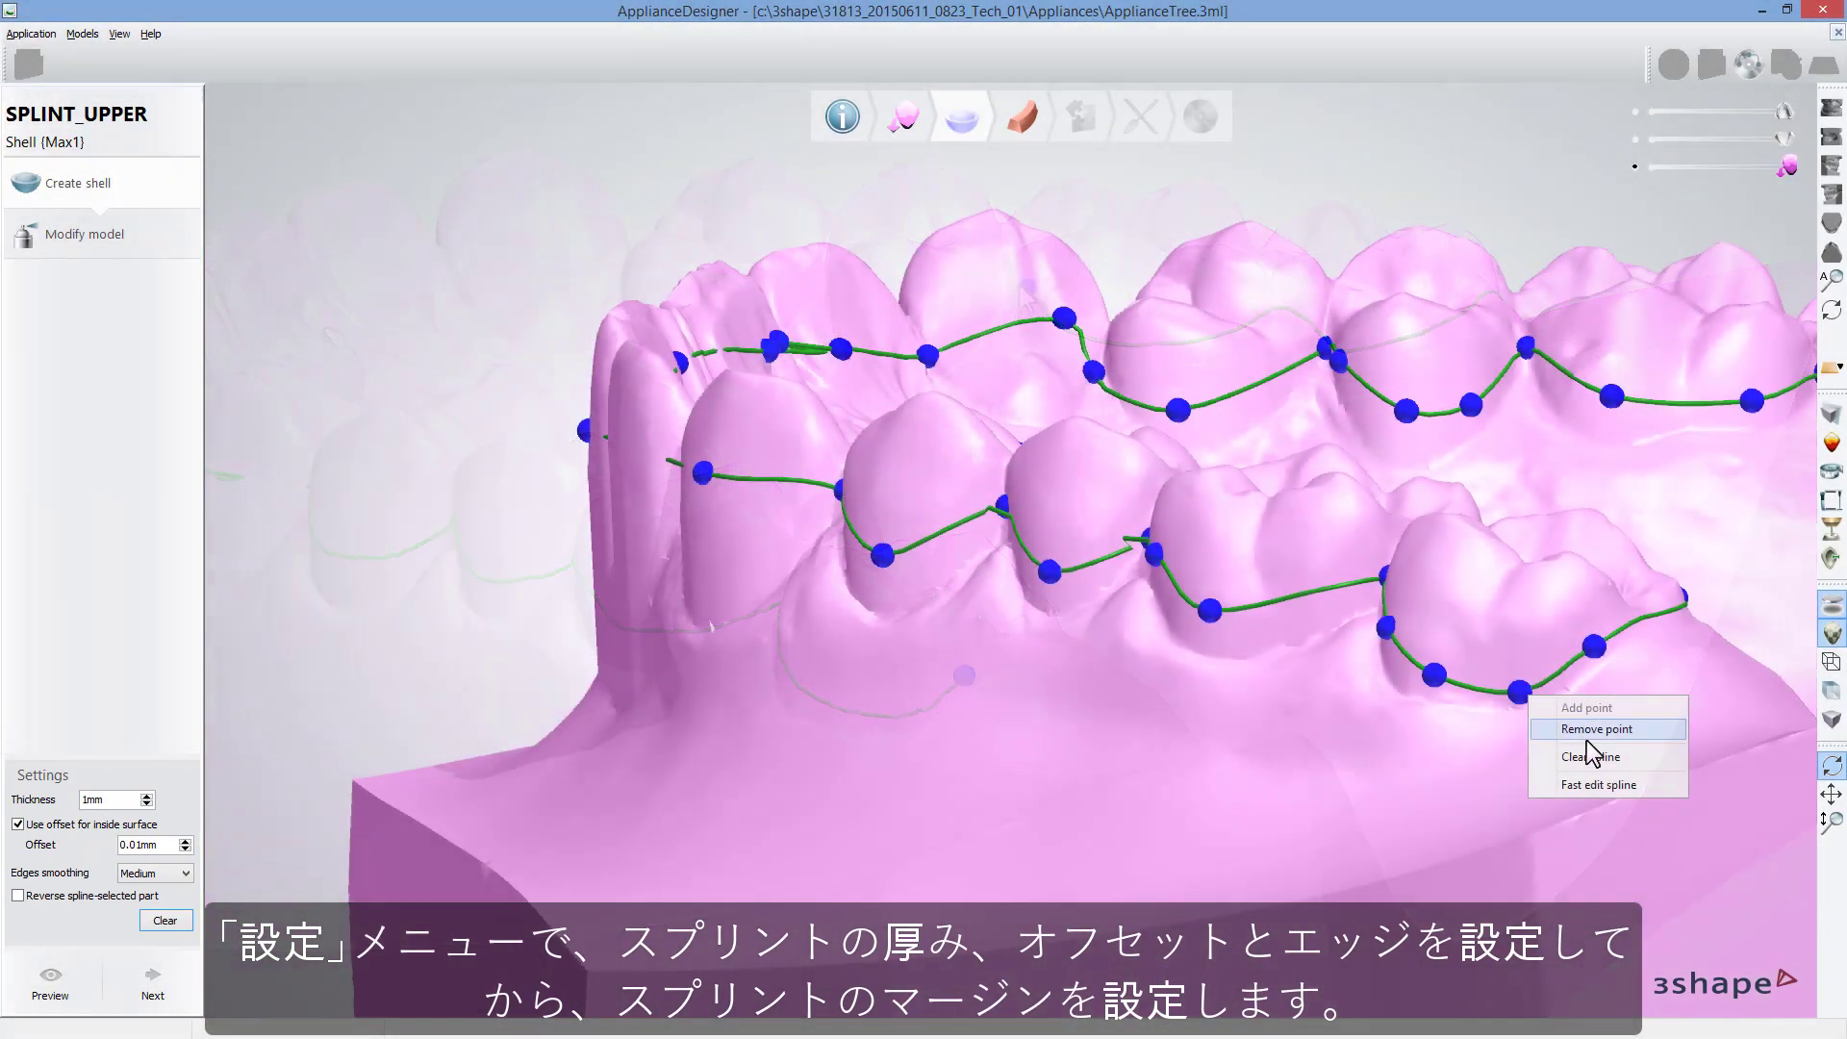
{"action": "left_click", "coordinate": [1601, 795]}
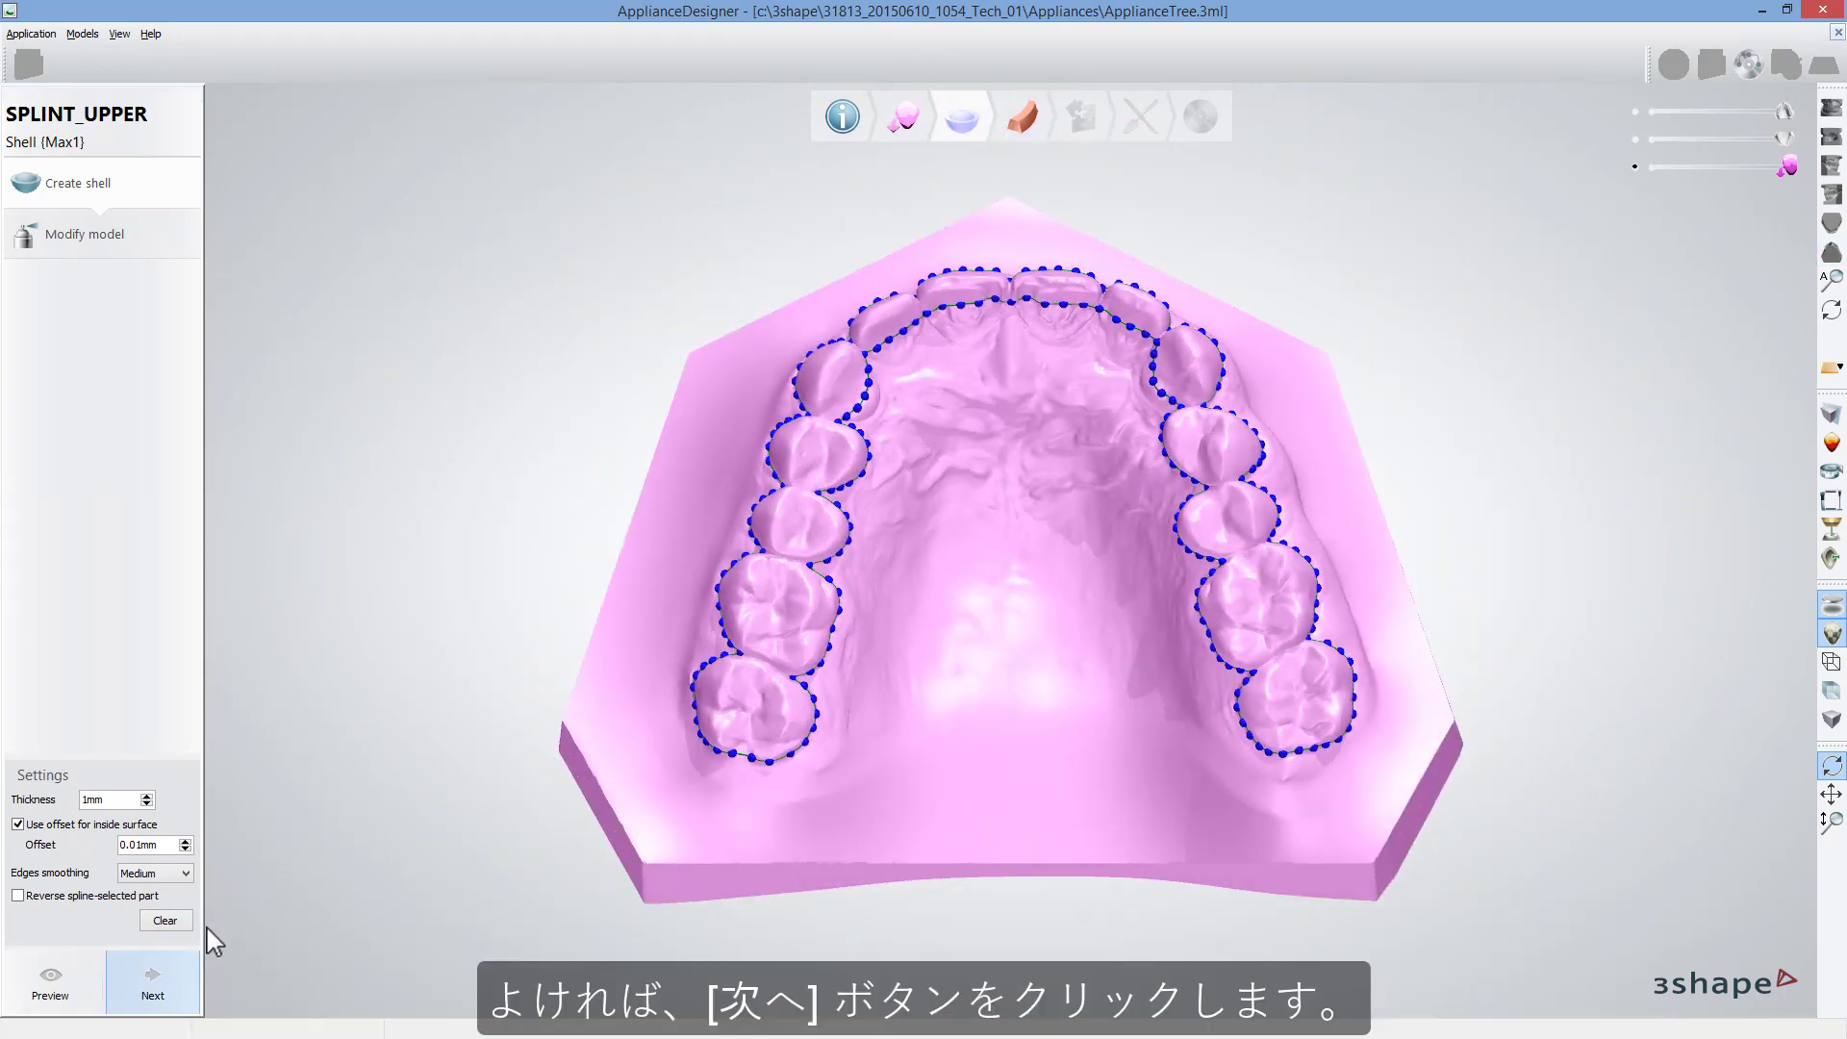
{"action": "left_click", "coordinate": [154, 991]}
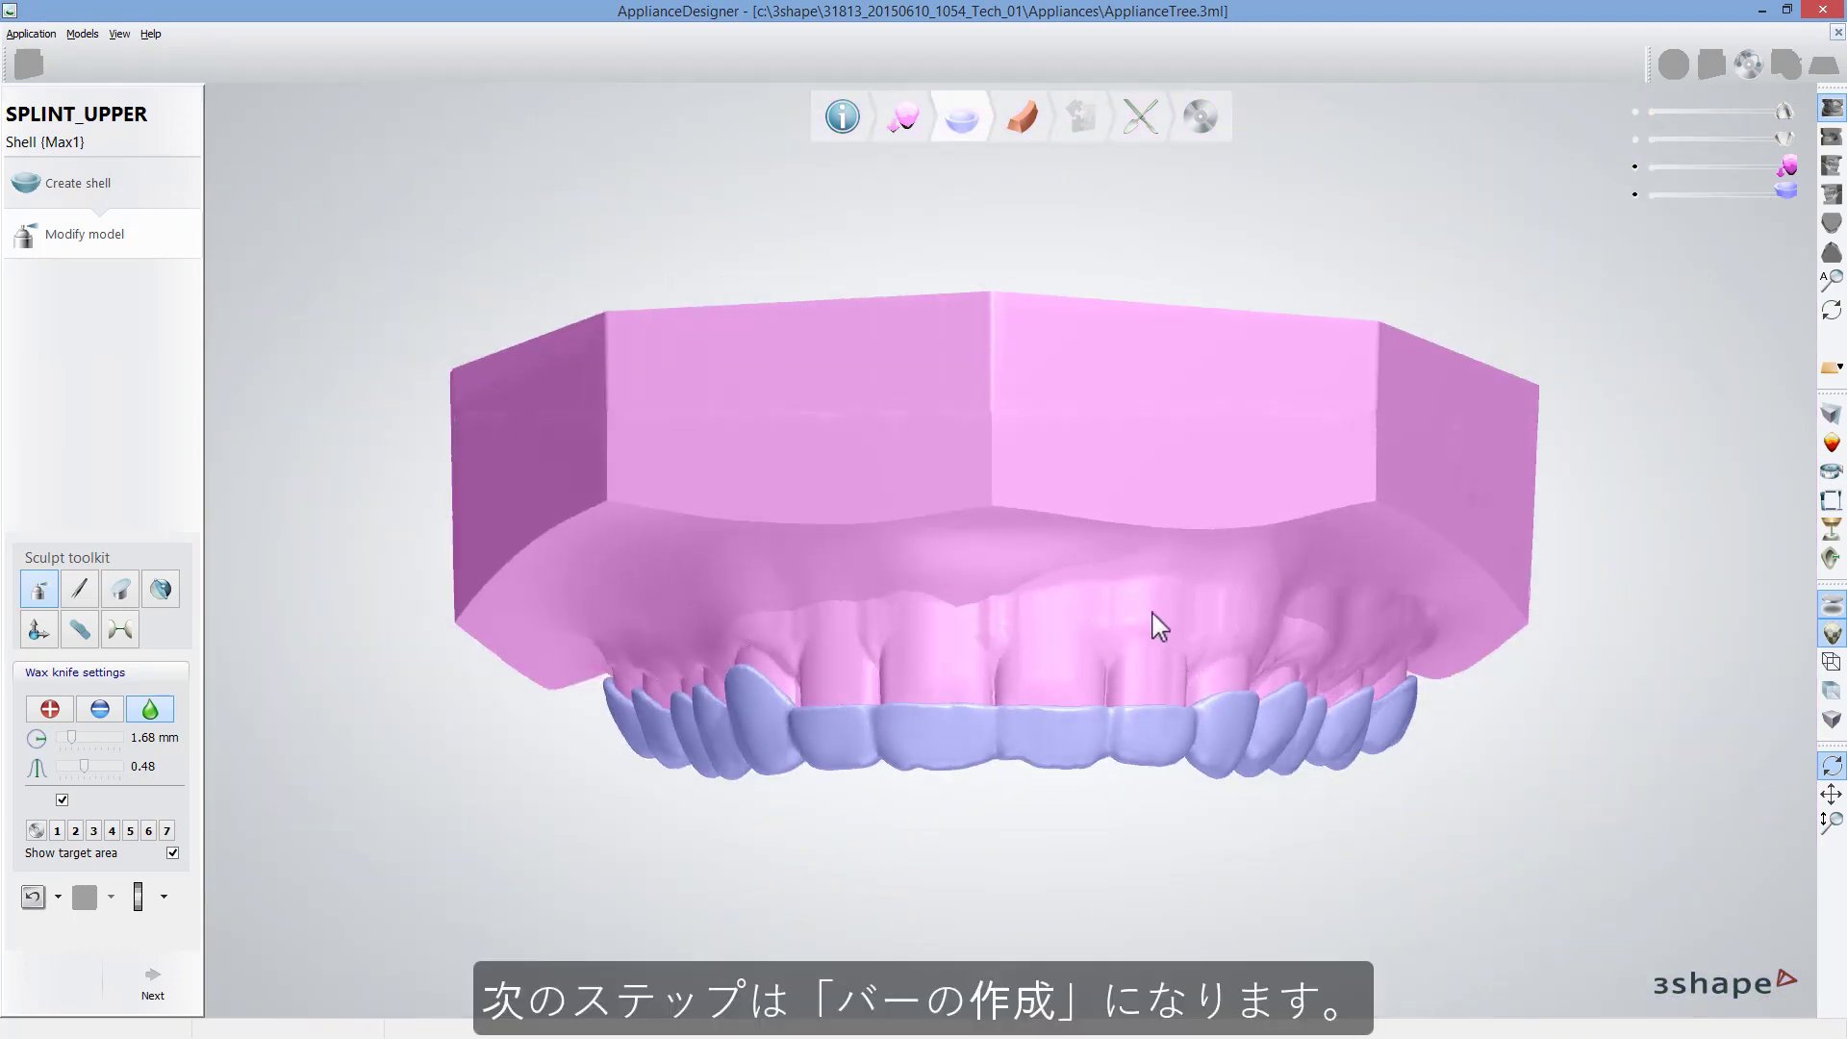
Step: Trace a 2D spline on the occlusion plane through ten points from left to right molar, then build the bar
{"action": "left_click", "coordinate": [154, 998]}
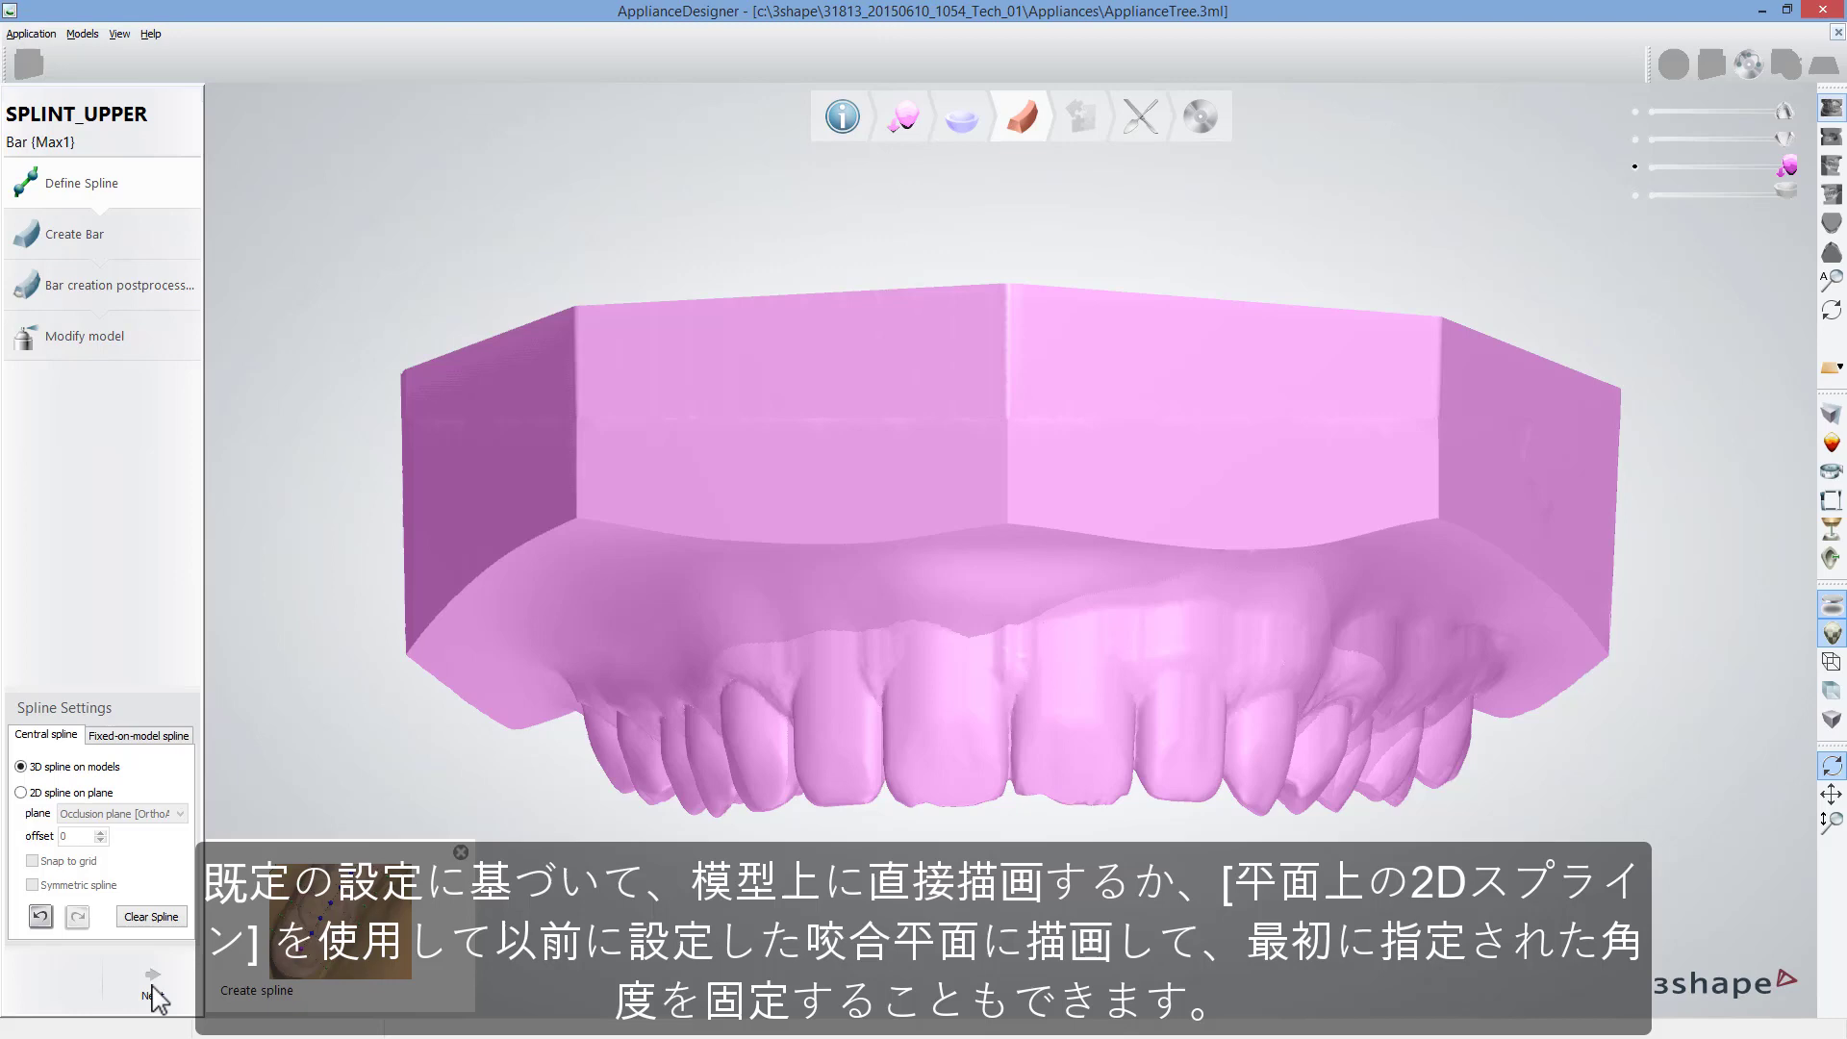
{"action": "left_click", "coordinate": [21, 793]}
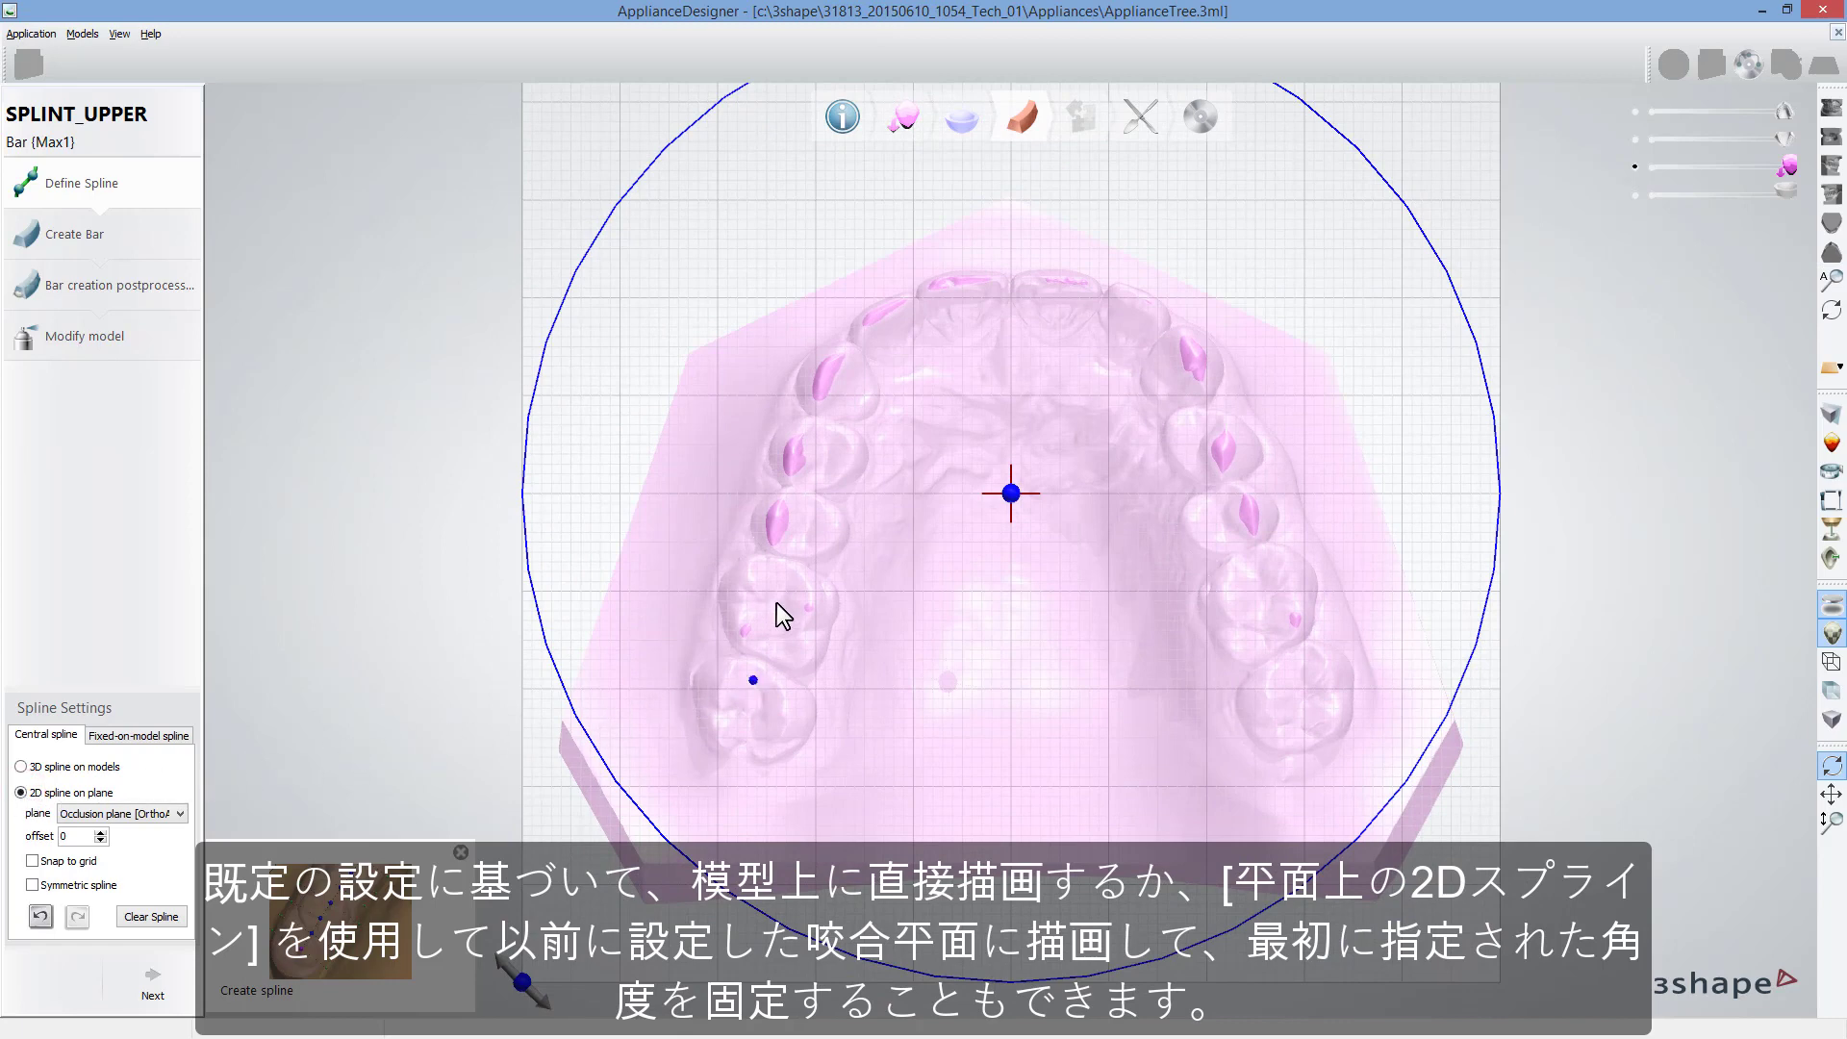
{"action": "left_click", "coordinate": [816, 453]}
{"action": "left_click", "coordinate": [848, 389]}
{"action": "left_click", "coordinate": [895, 331]}
{"action": "left_click", "coordinate": [959, 307]}
{"action": "left_click", "coordinate": [1055, 304]}
{"action": "left_click", "coordinate": [1126, 331]}
{"action": "left_click", "coordinate": [1200, 446]}
{"action": "left_click", "coordinate": [1258, 608]}
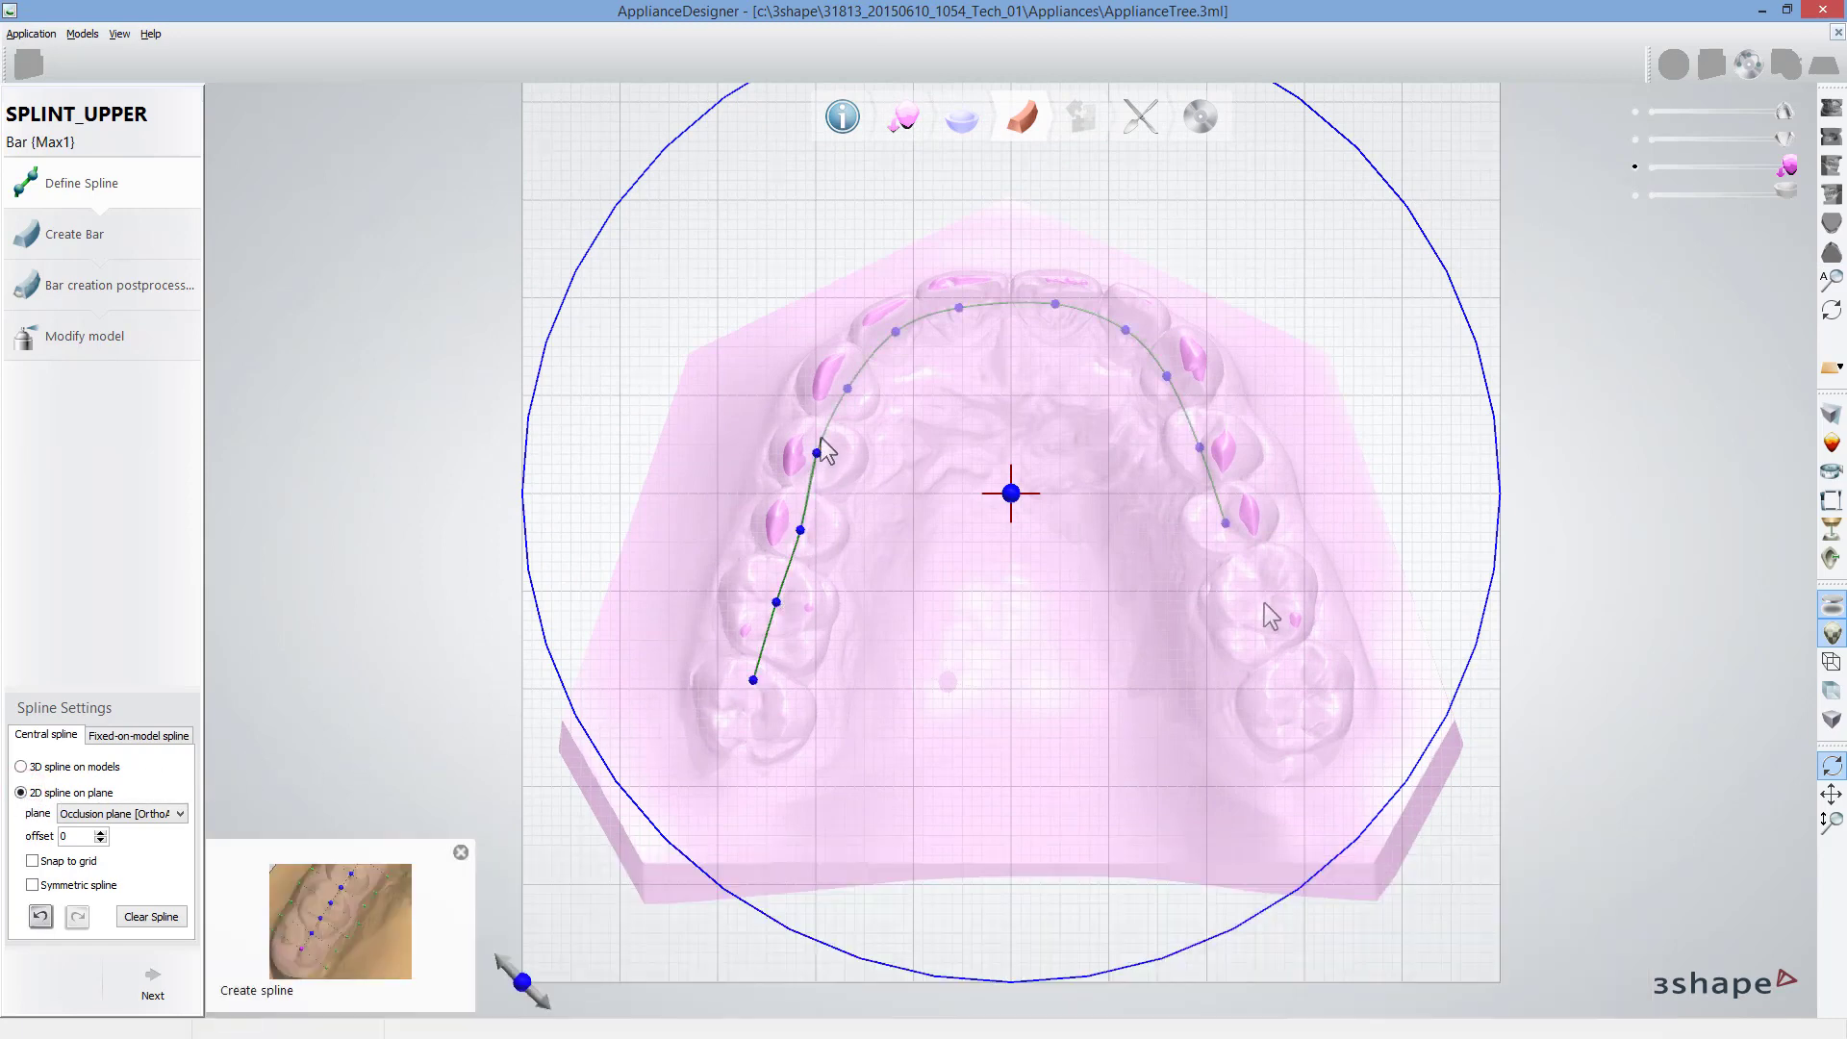
{"action": "left_click", "coordinate": [1289, 678]}
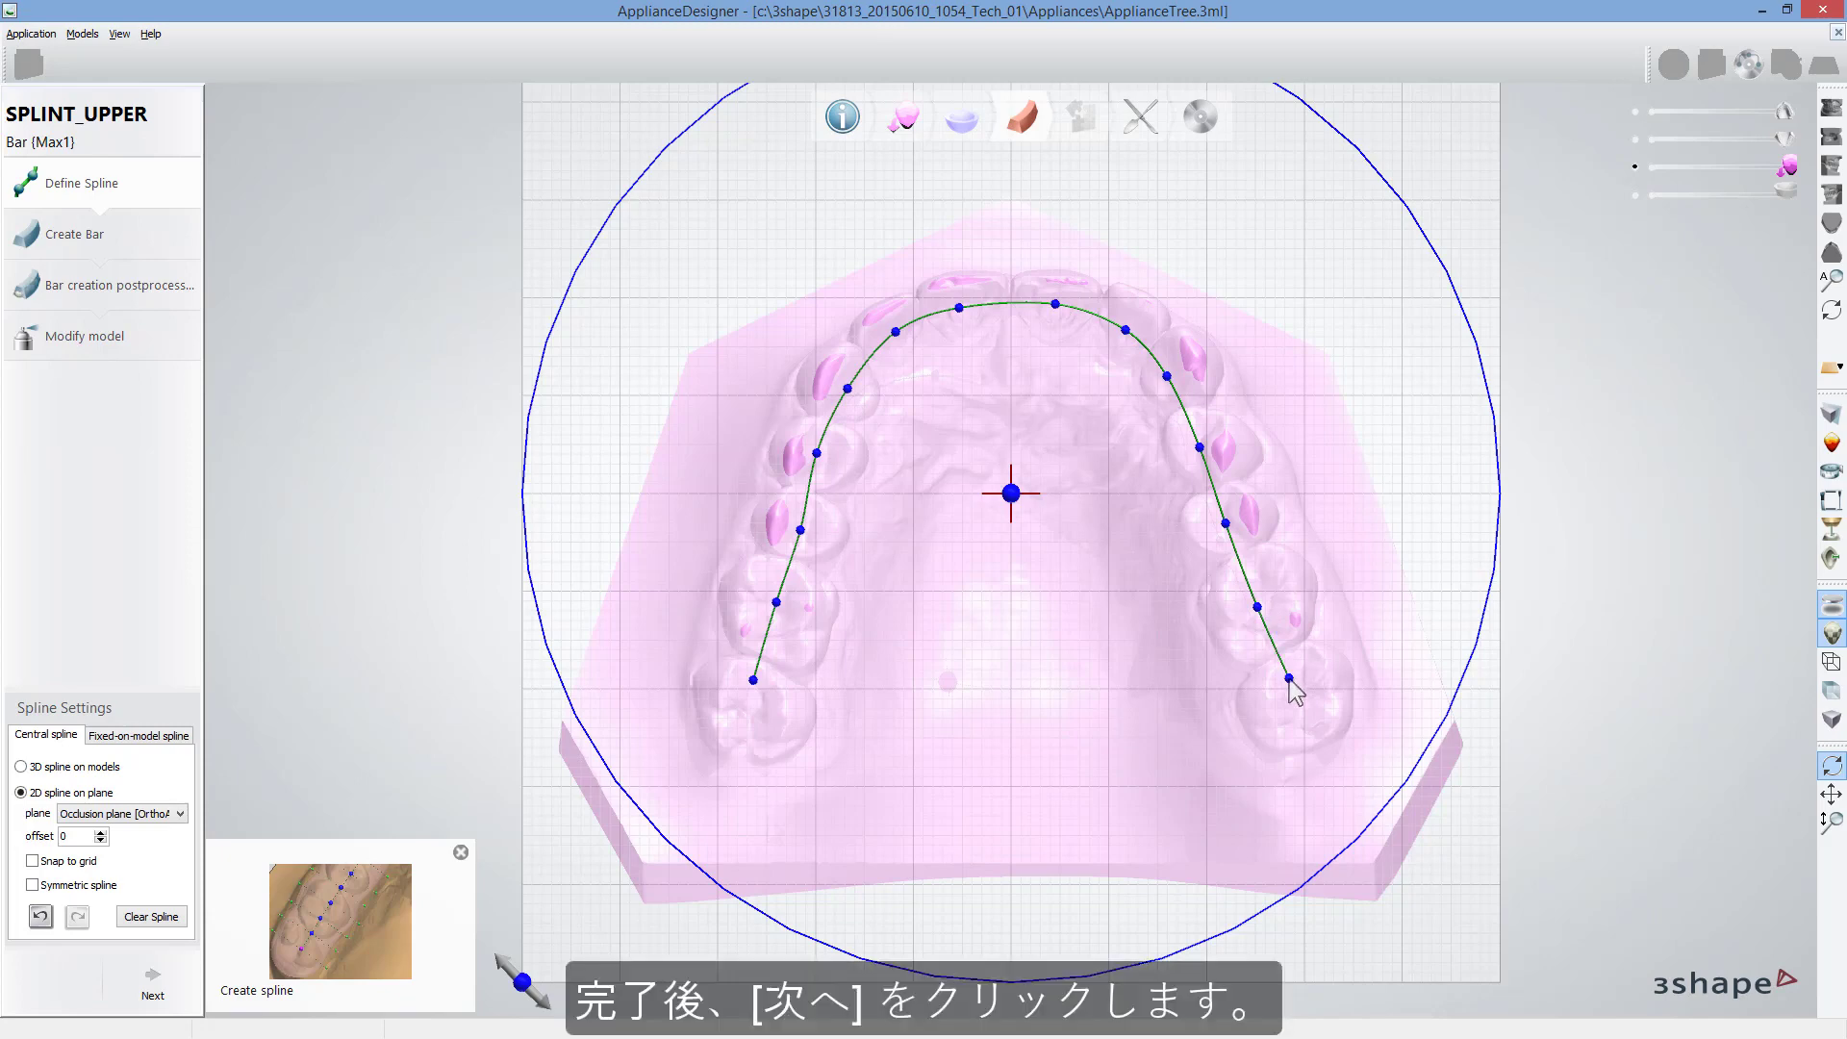
{"action": "left_click", "coordinate": [150, 982]}
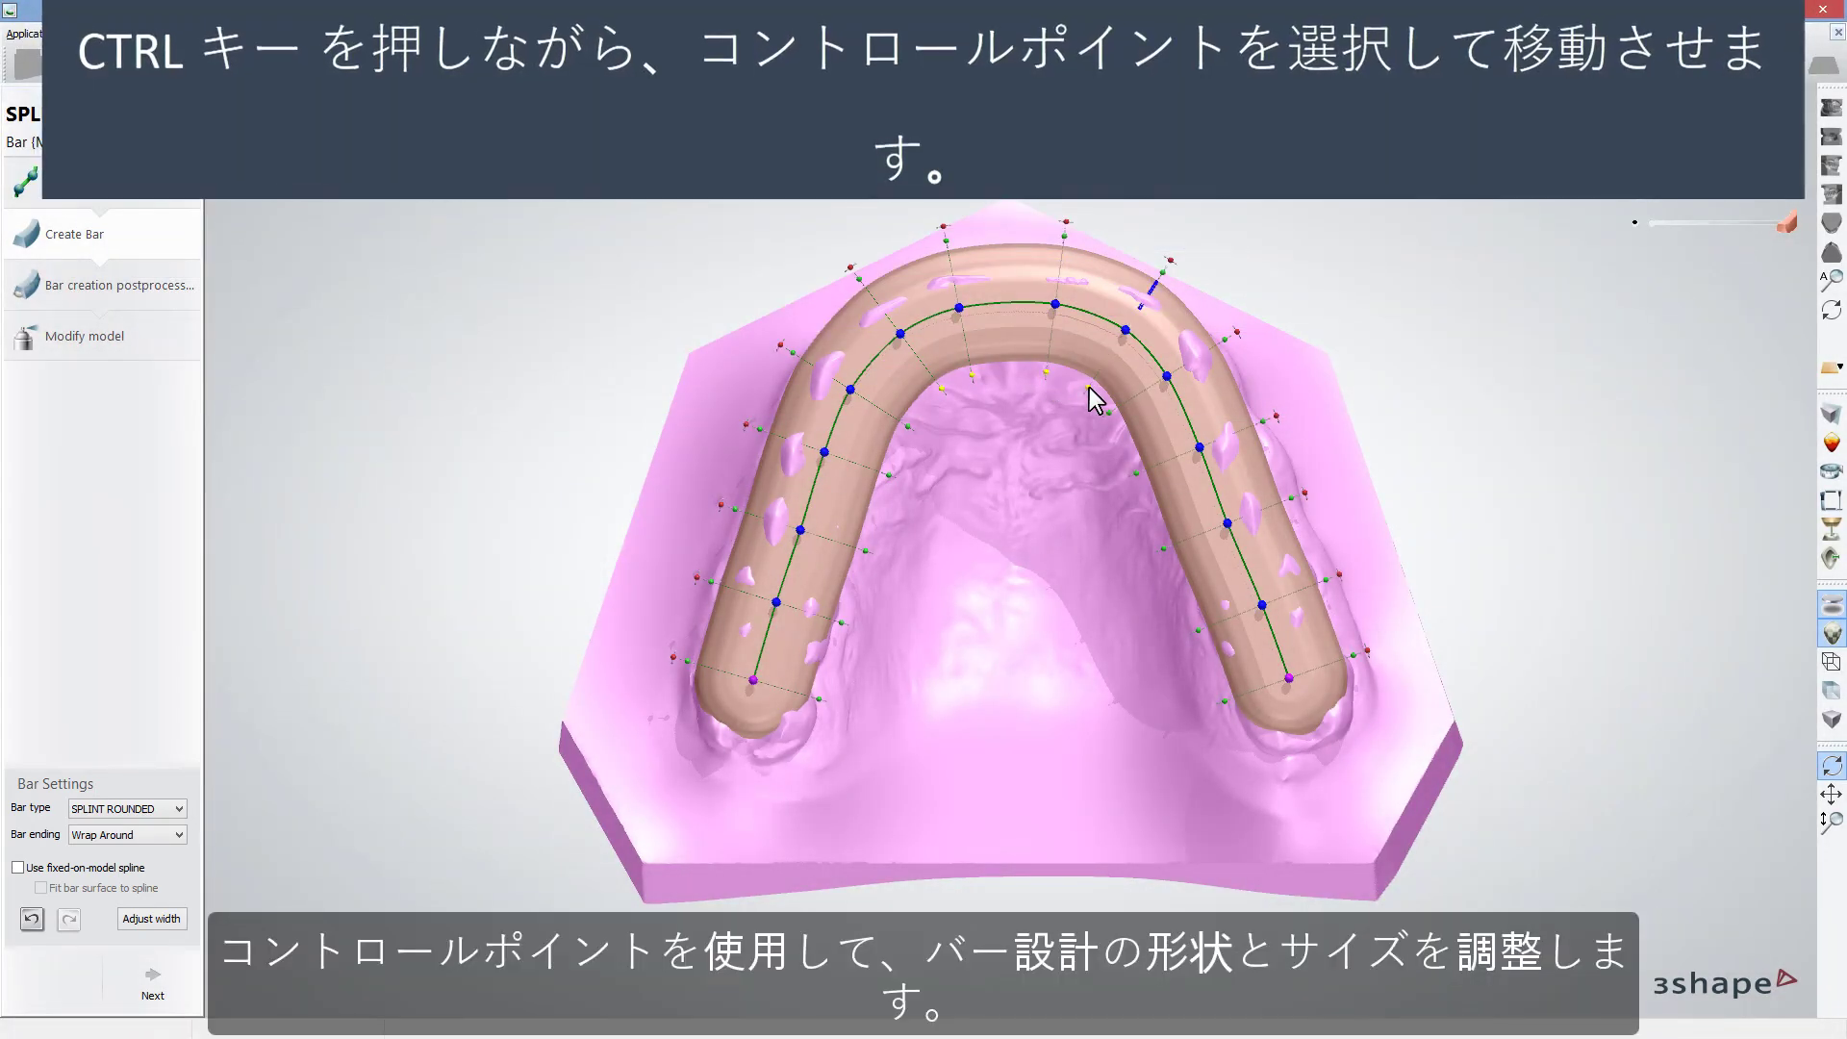
Step: Drag the bar's width handle inward and its top edge down, checking from front and tilted views
{"action": "left_click_drag", "start_coordinate": [1087, 388], "coordinate": [1093, 373]}
{"action": "right_click_drag", "start_coordinate": [1099, 388], "coordinate": [1109, 718]}
{"action": "left_click_drag", "start_coordinate": [1109, 717], "coordinate": [1112, 776], "text": "shift"}
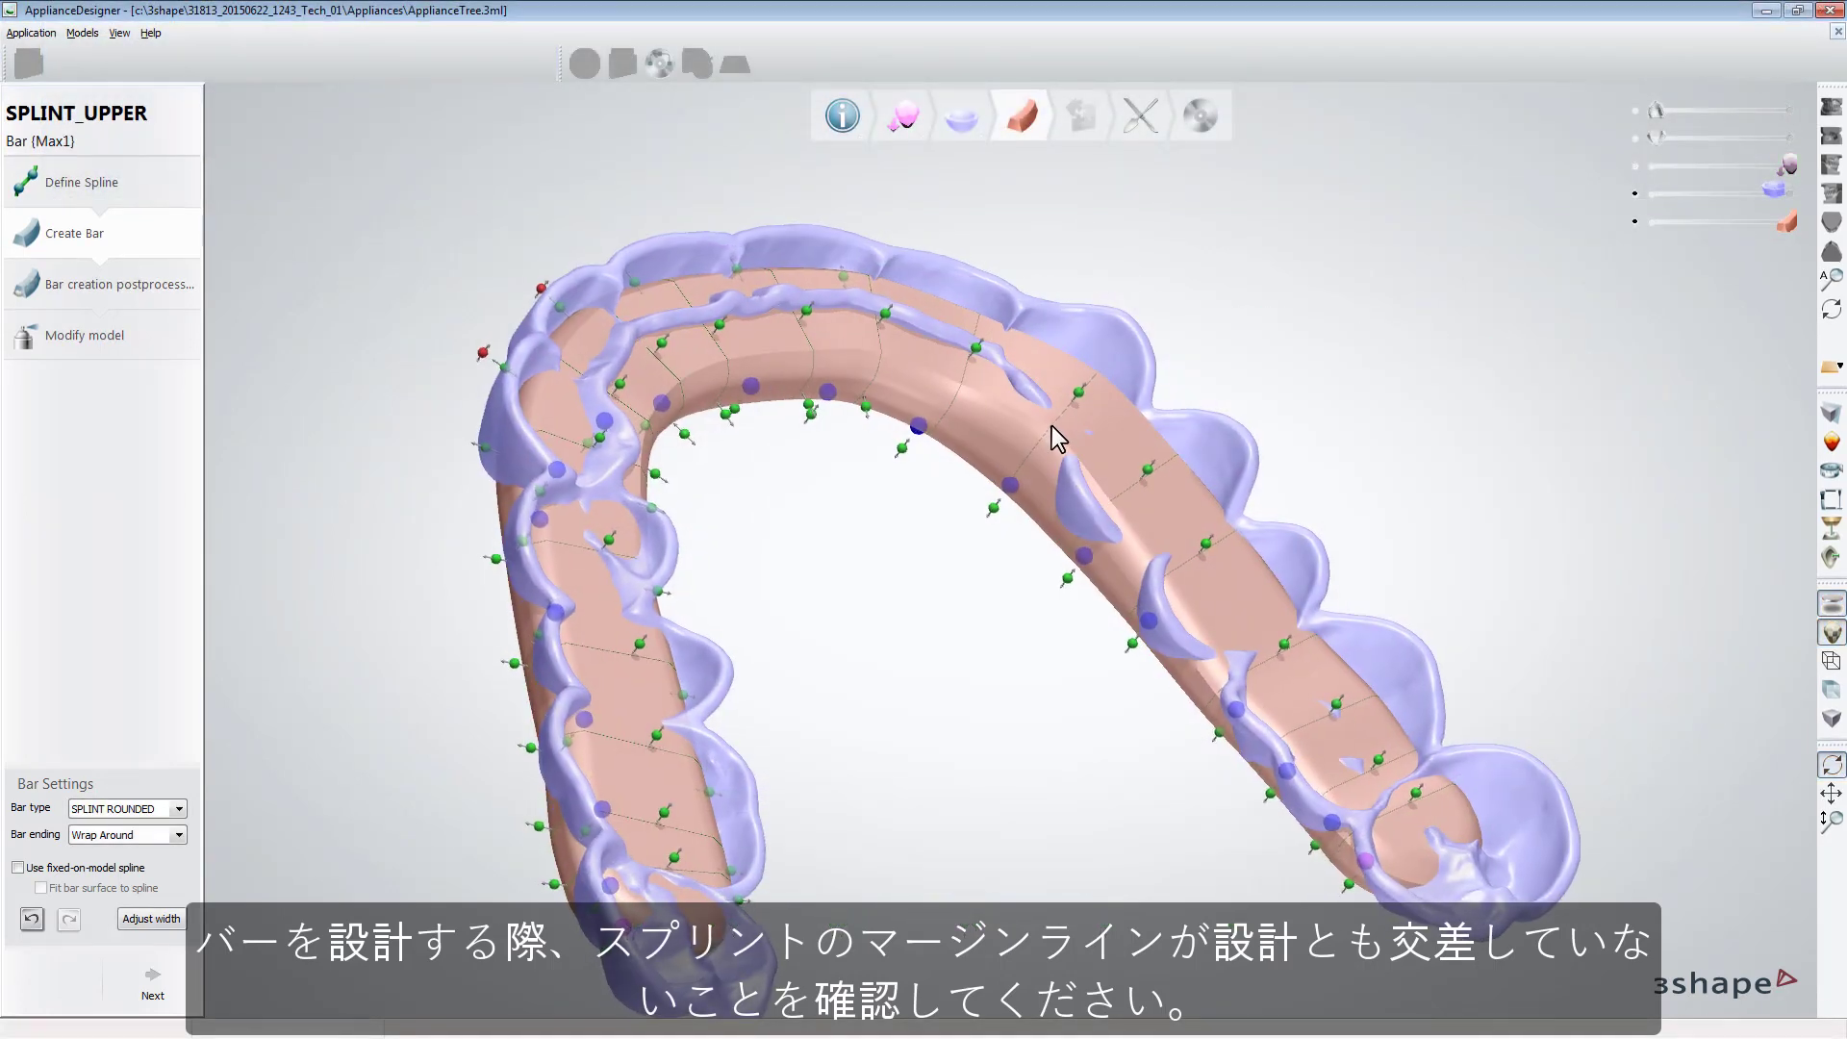
{"action": "right_click_drag", "start_coordinate": [1053, 426], "coordinate": [1113, 400]}
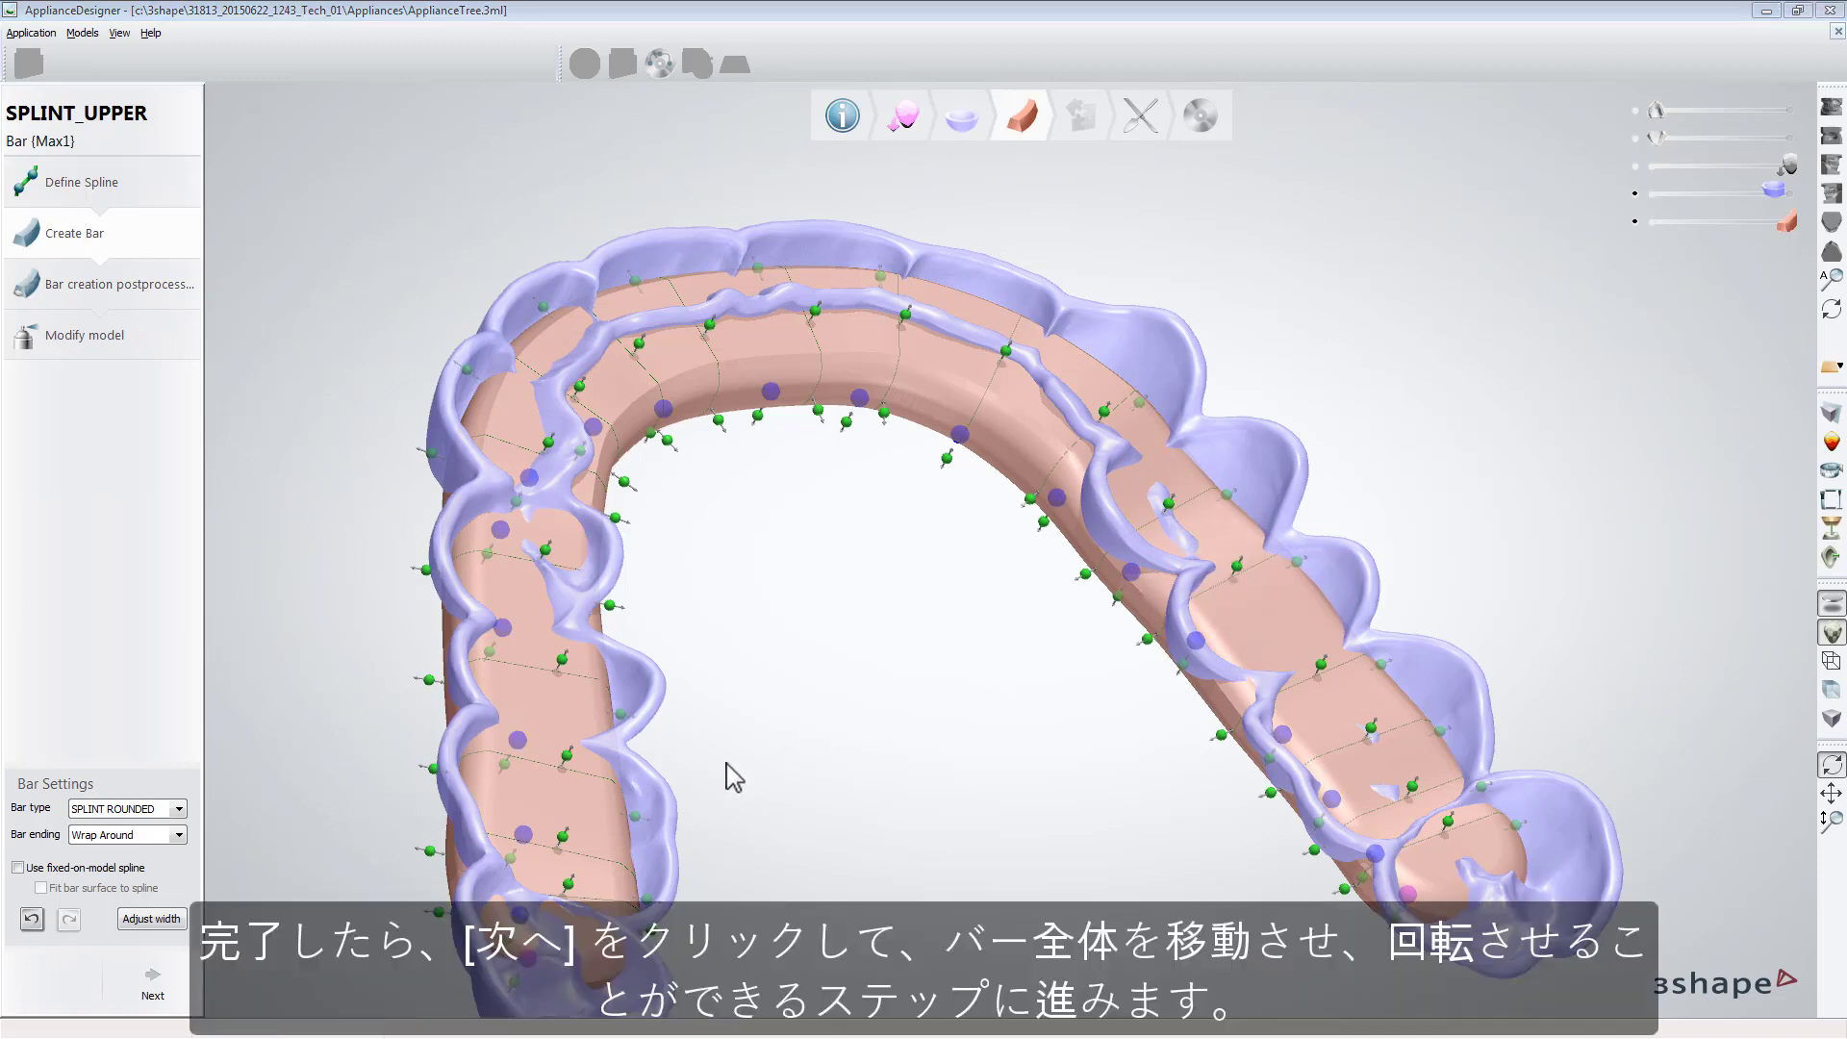
Step: Nudge the whole bar slightly left, then advance past bar sculpting to Combine models
{"action": "left_click", "coordinate": [153, 991]}
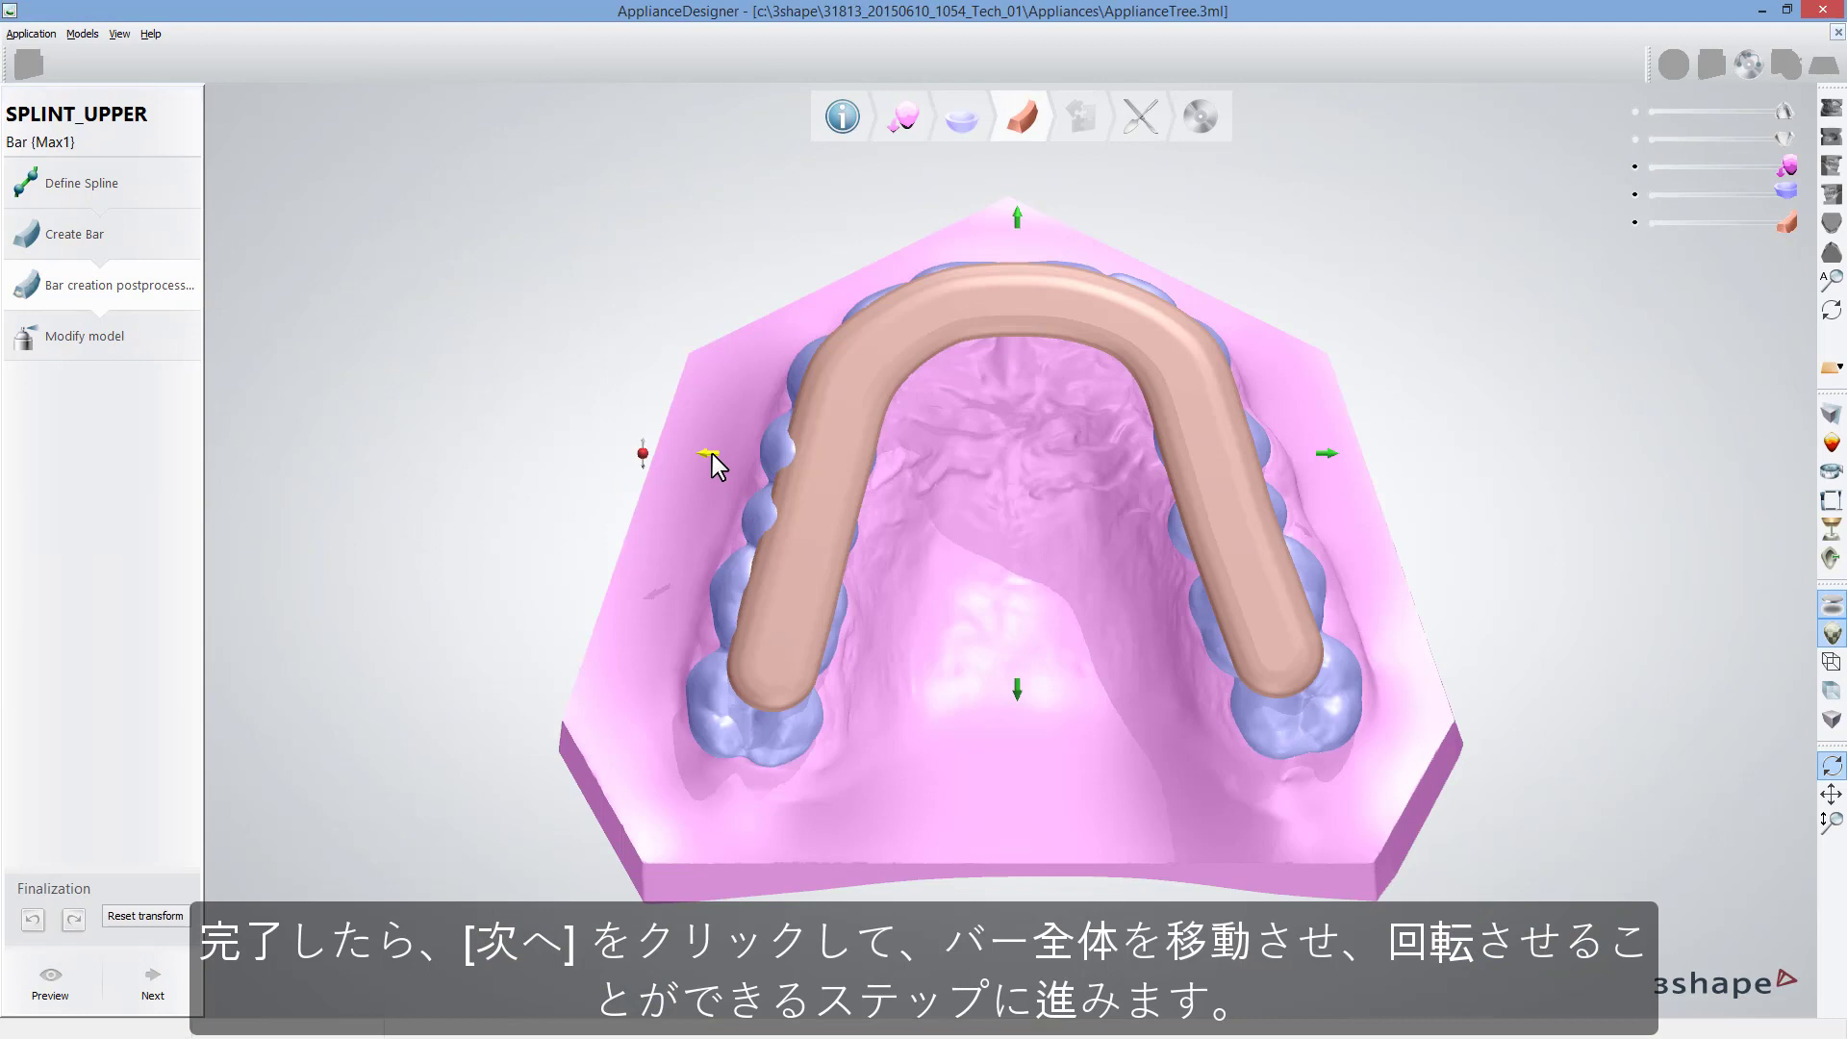
{"action": "left_click_drag", "start_coordinate": [710, 454], "coordinate": [709, 454]}
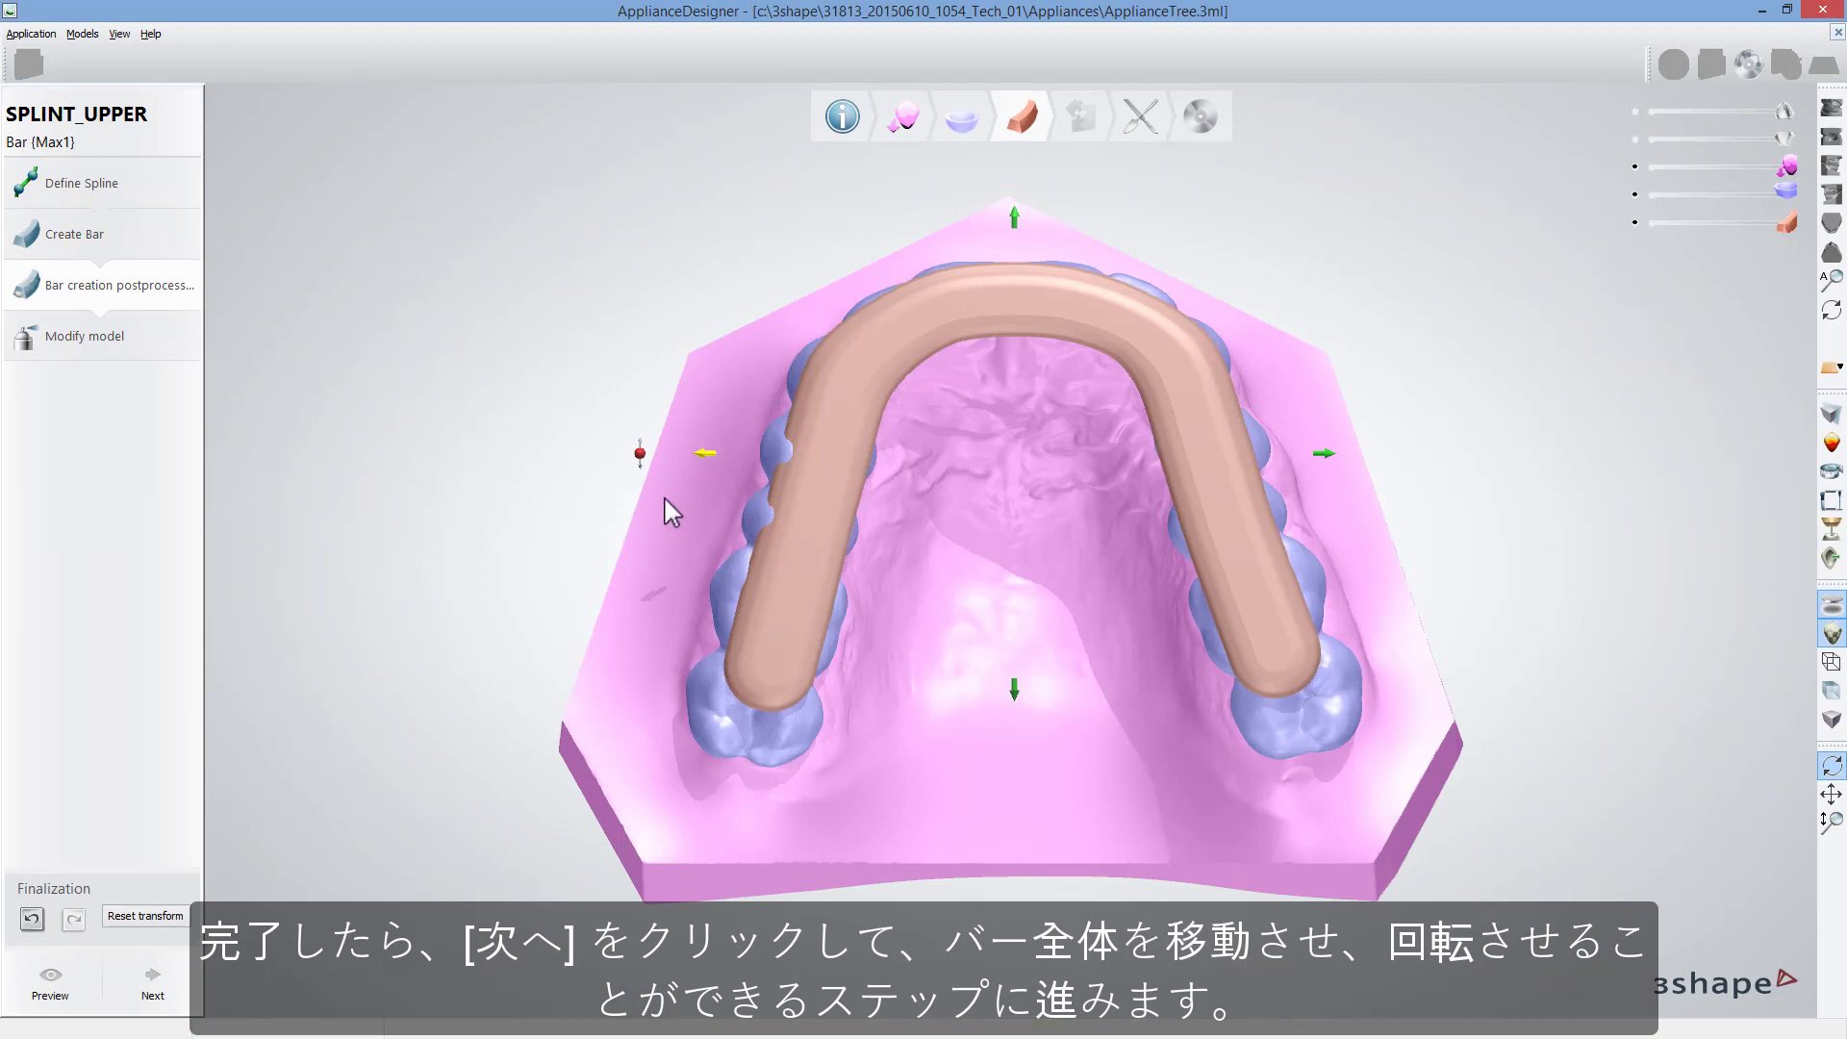
{"action": "left_click", "coordinate": [152, 991]}
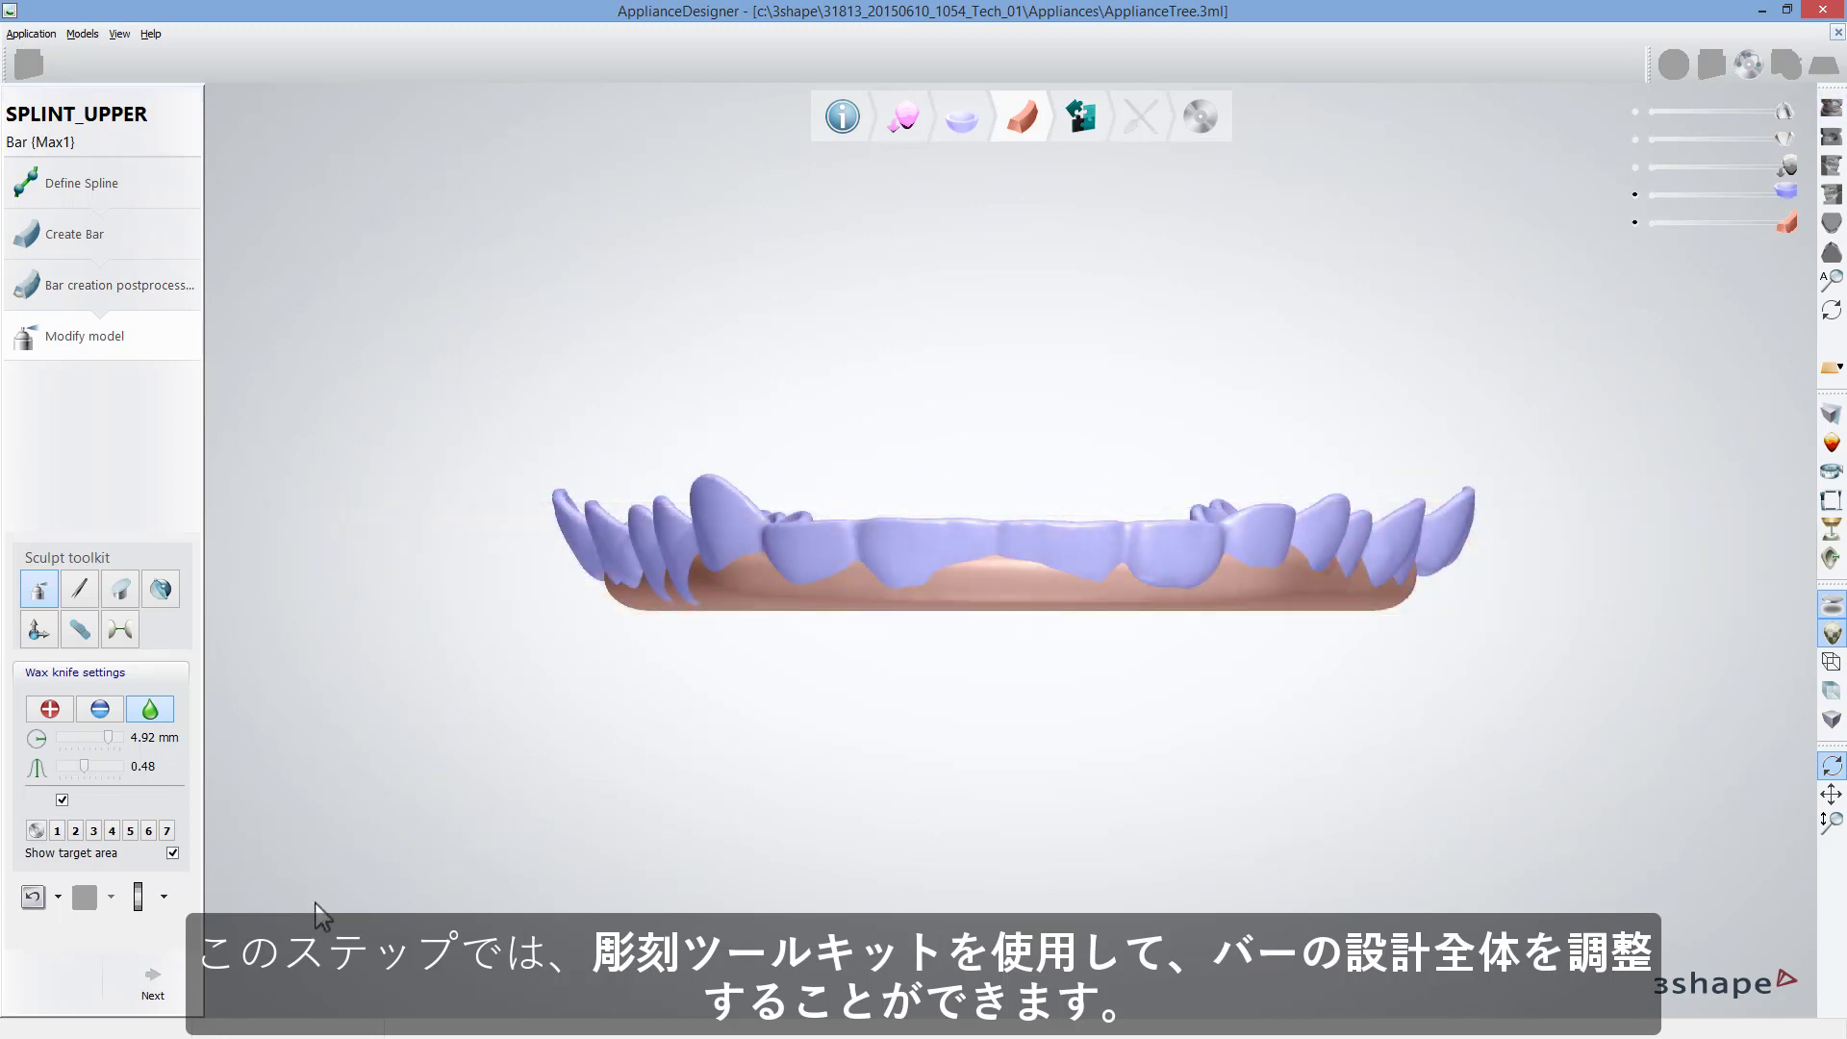
{"action": "left_click", "coordinate": [152, 986]}
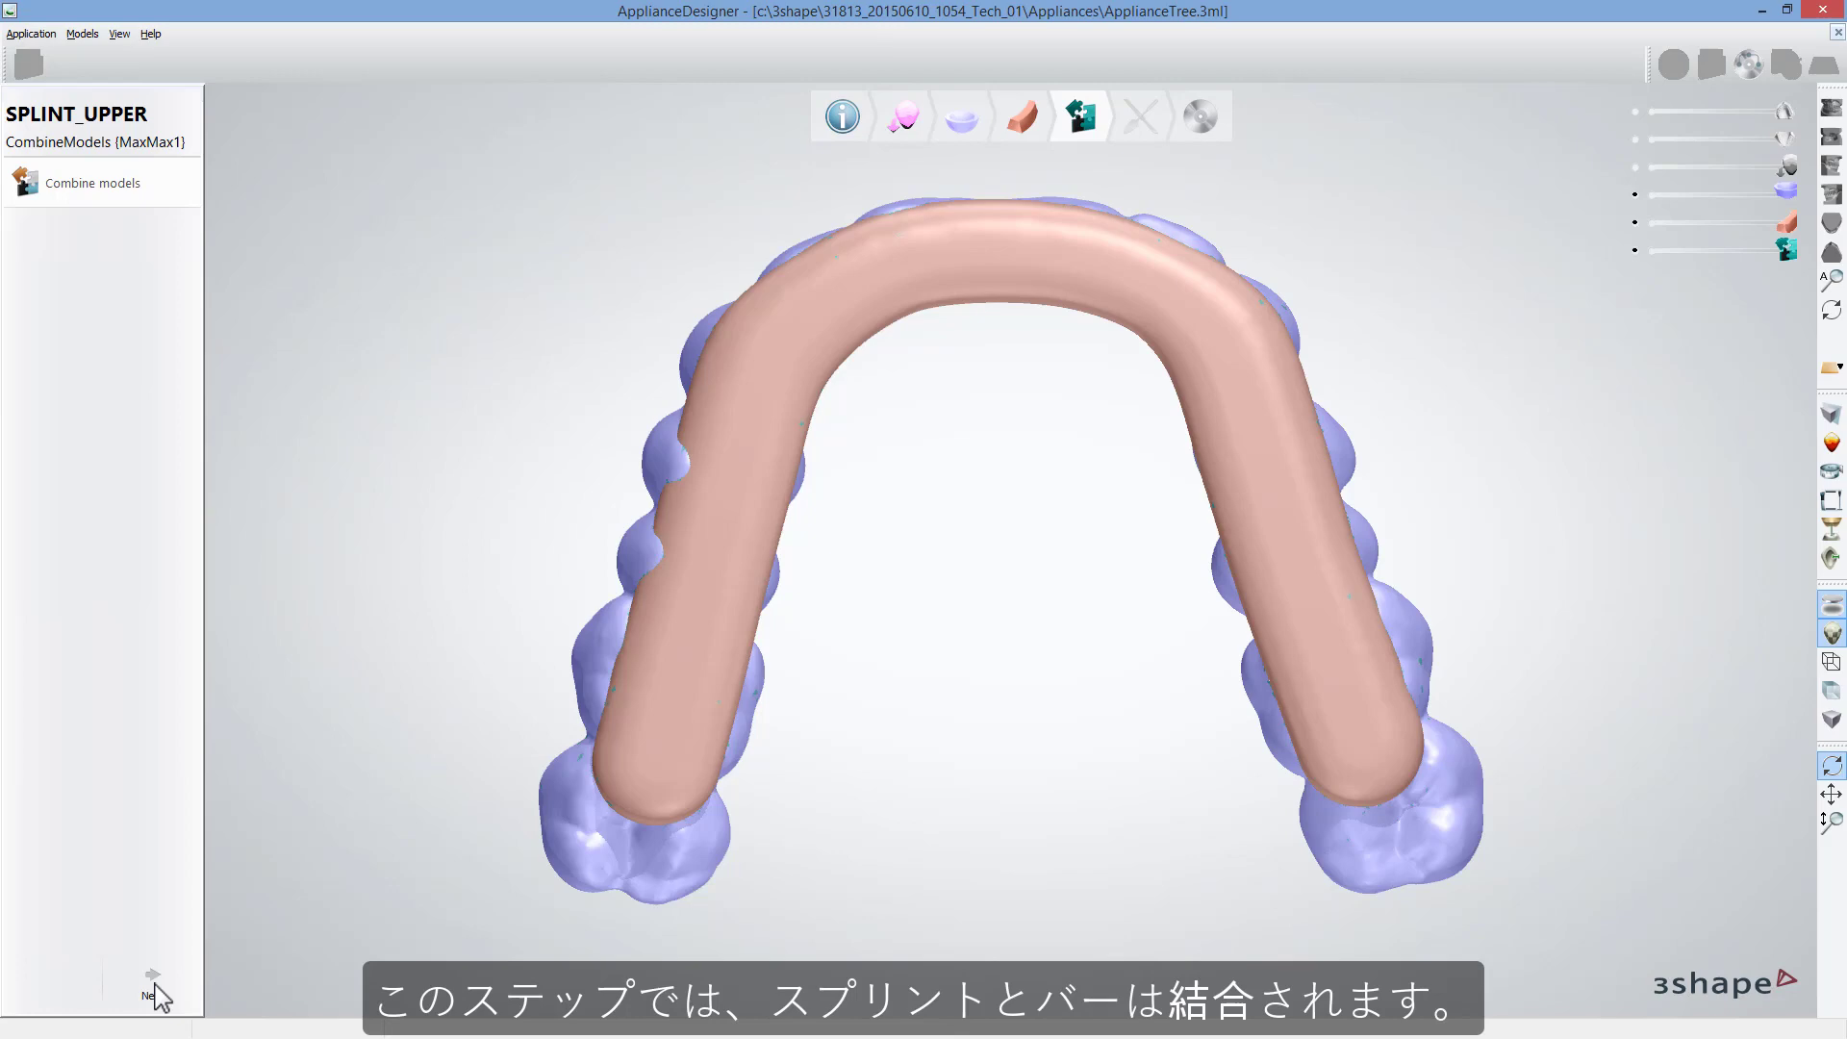
Step: Record contacts in Virtual articulation and remove splint material at the recorded contact areas
{"action": "left_click", "coordinate": [154, 991]}
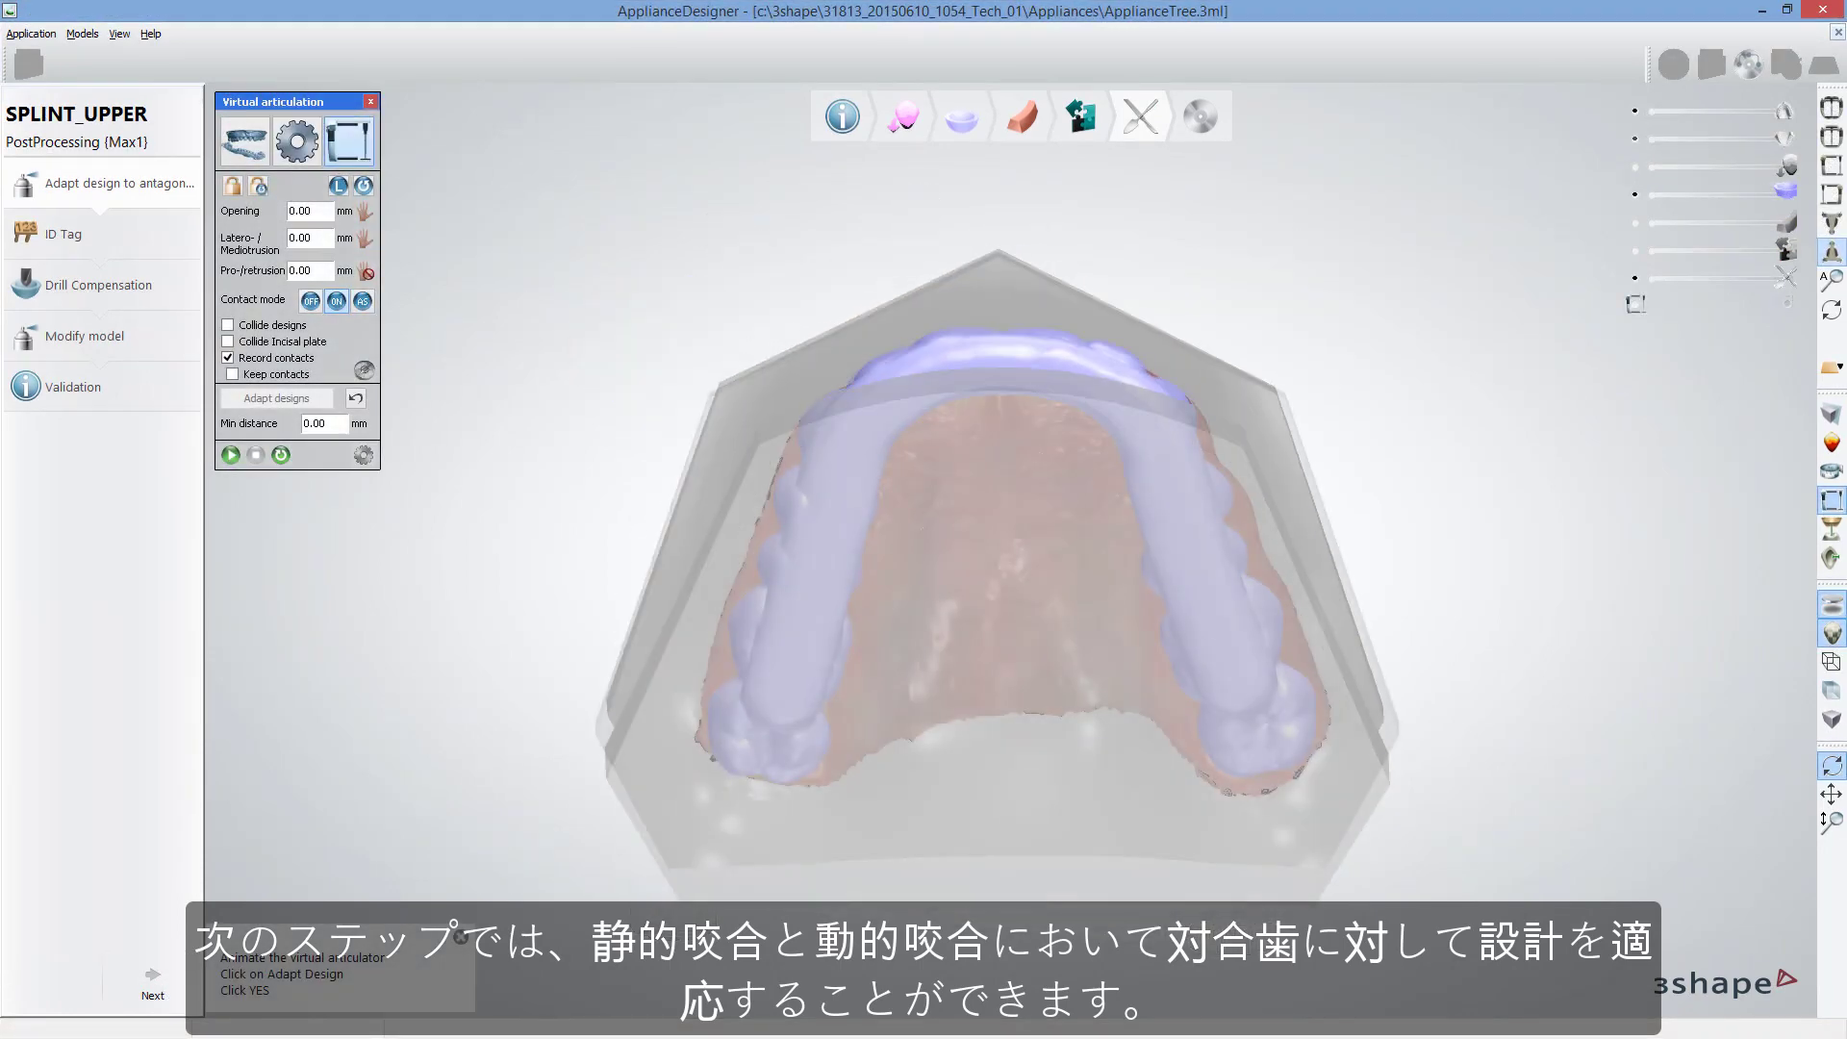
{"action": "left_click", "coordinate": [231, 454]}
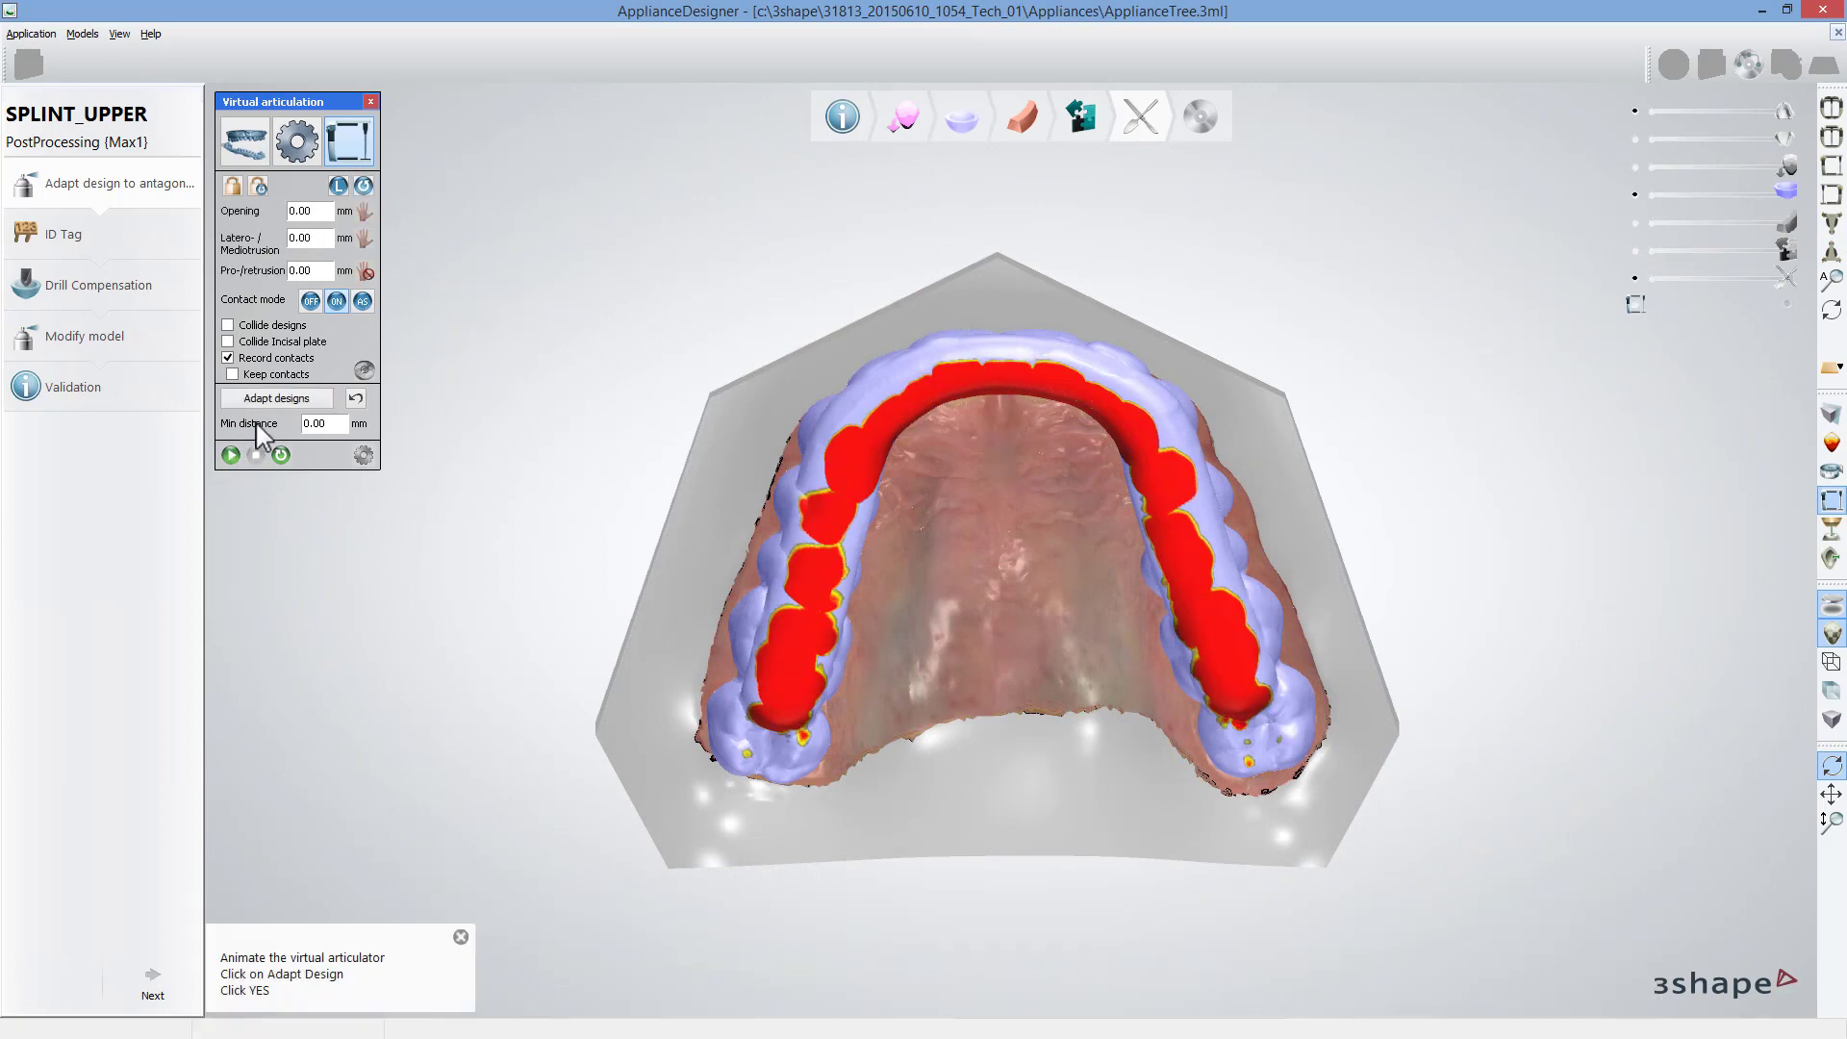
{"action": "left_click", "coordinate": [274, 399]}
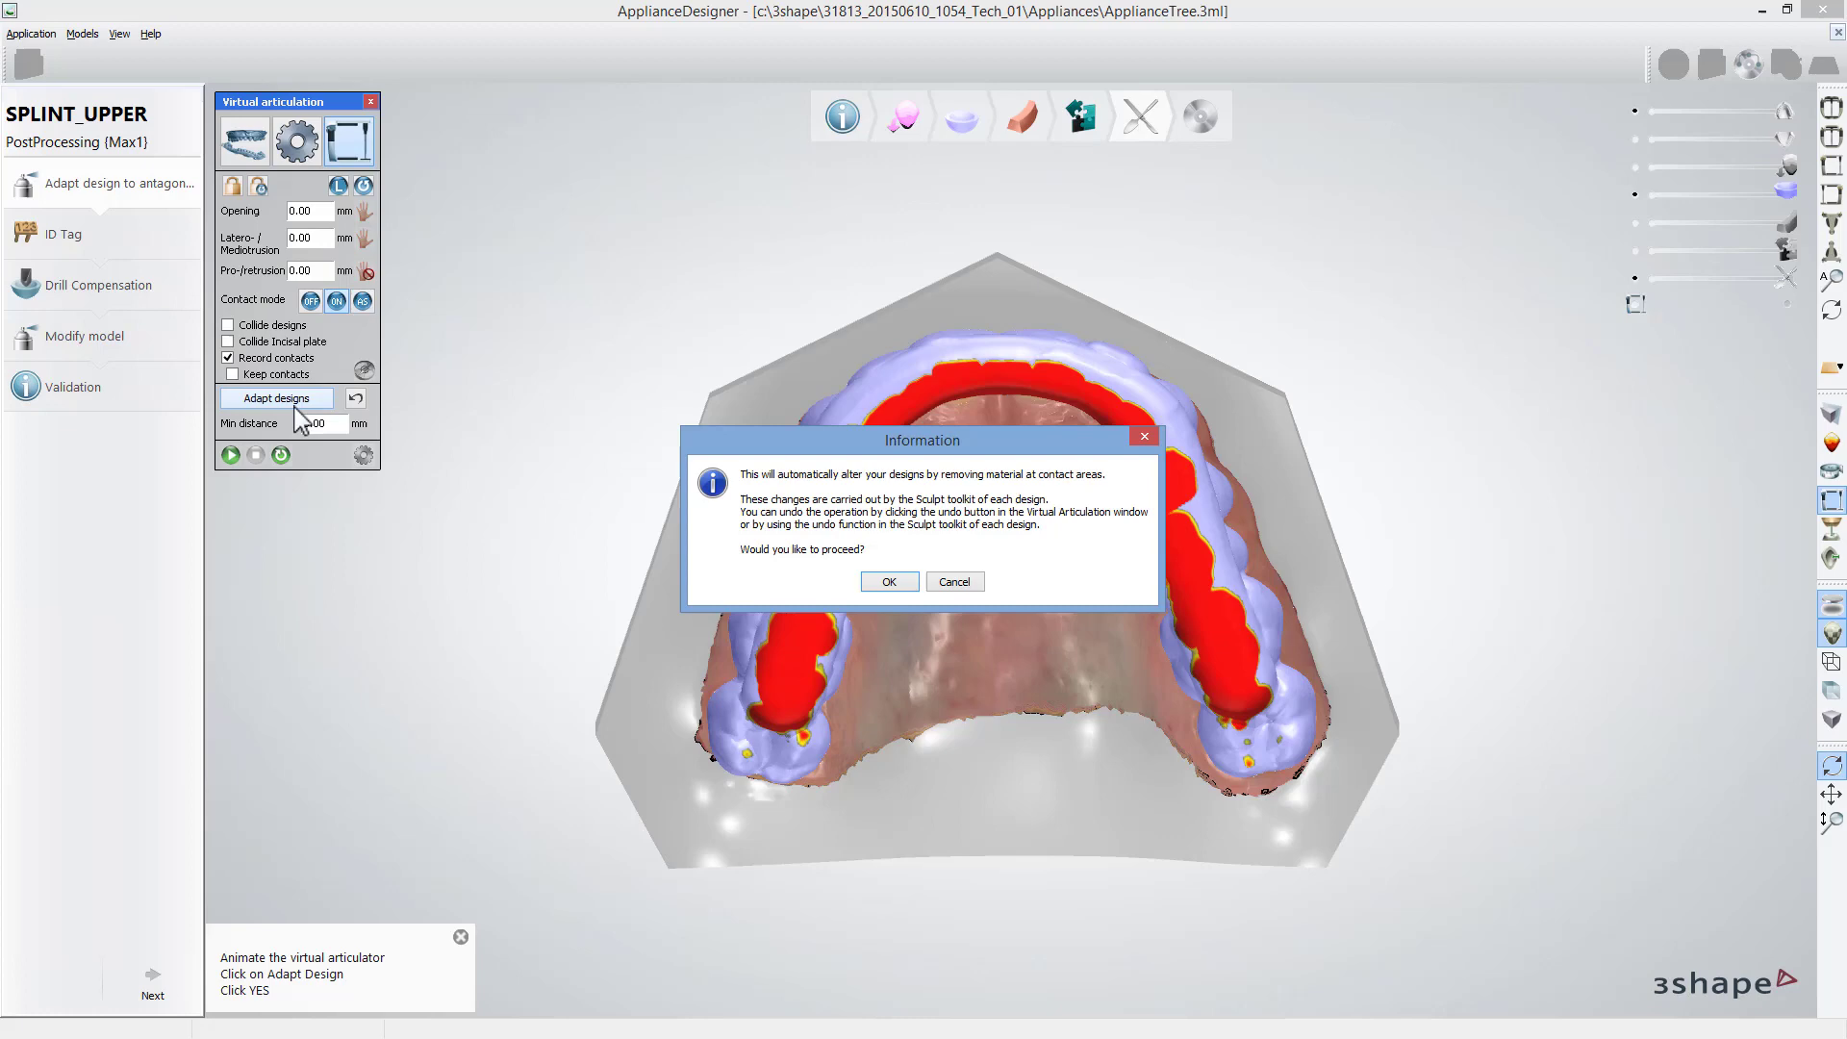
{"action": "left_click", "coordinate": [890, 583]}
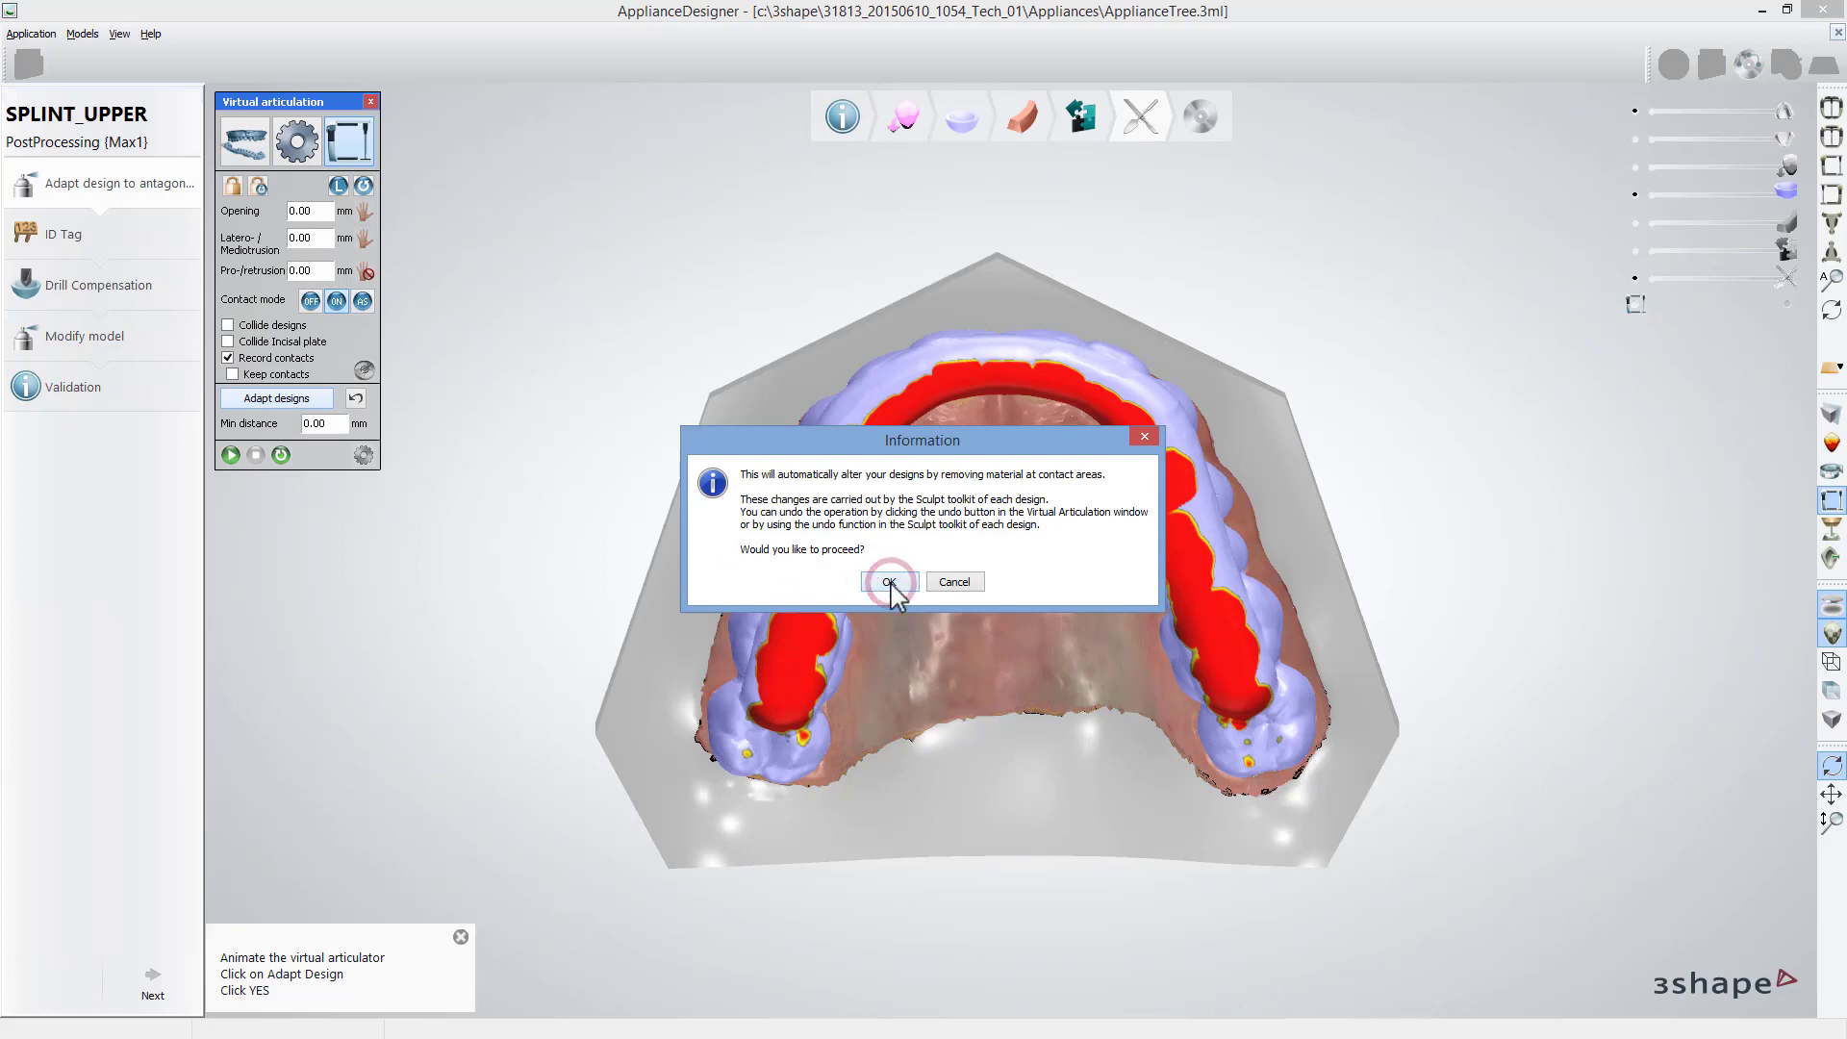
Step: Replace the ID text with '3Shape Academy' and place the tag on the splint's front
{"action": "left_click", "coordinate": [151, 983]}
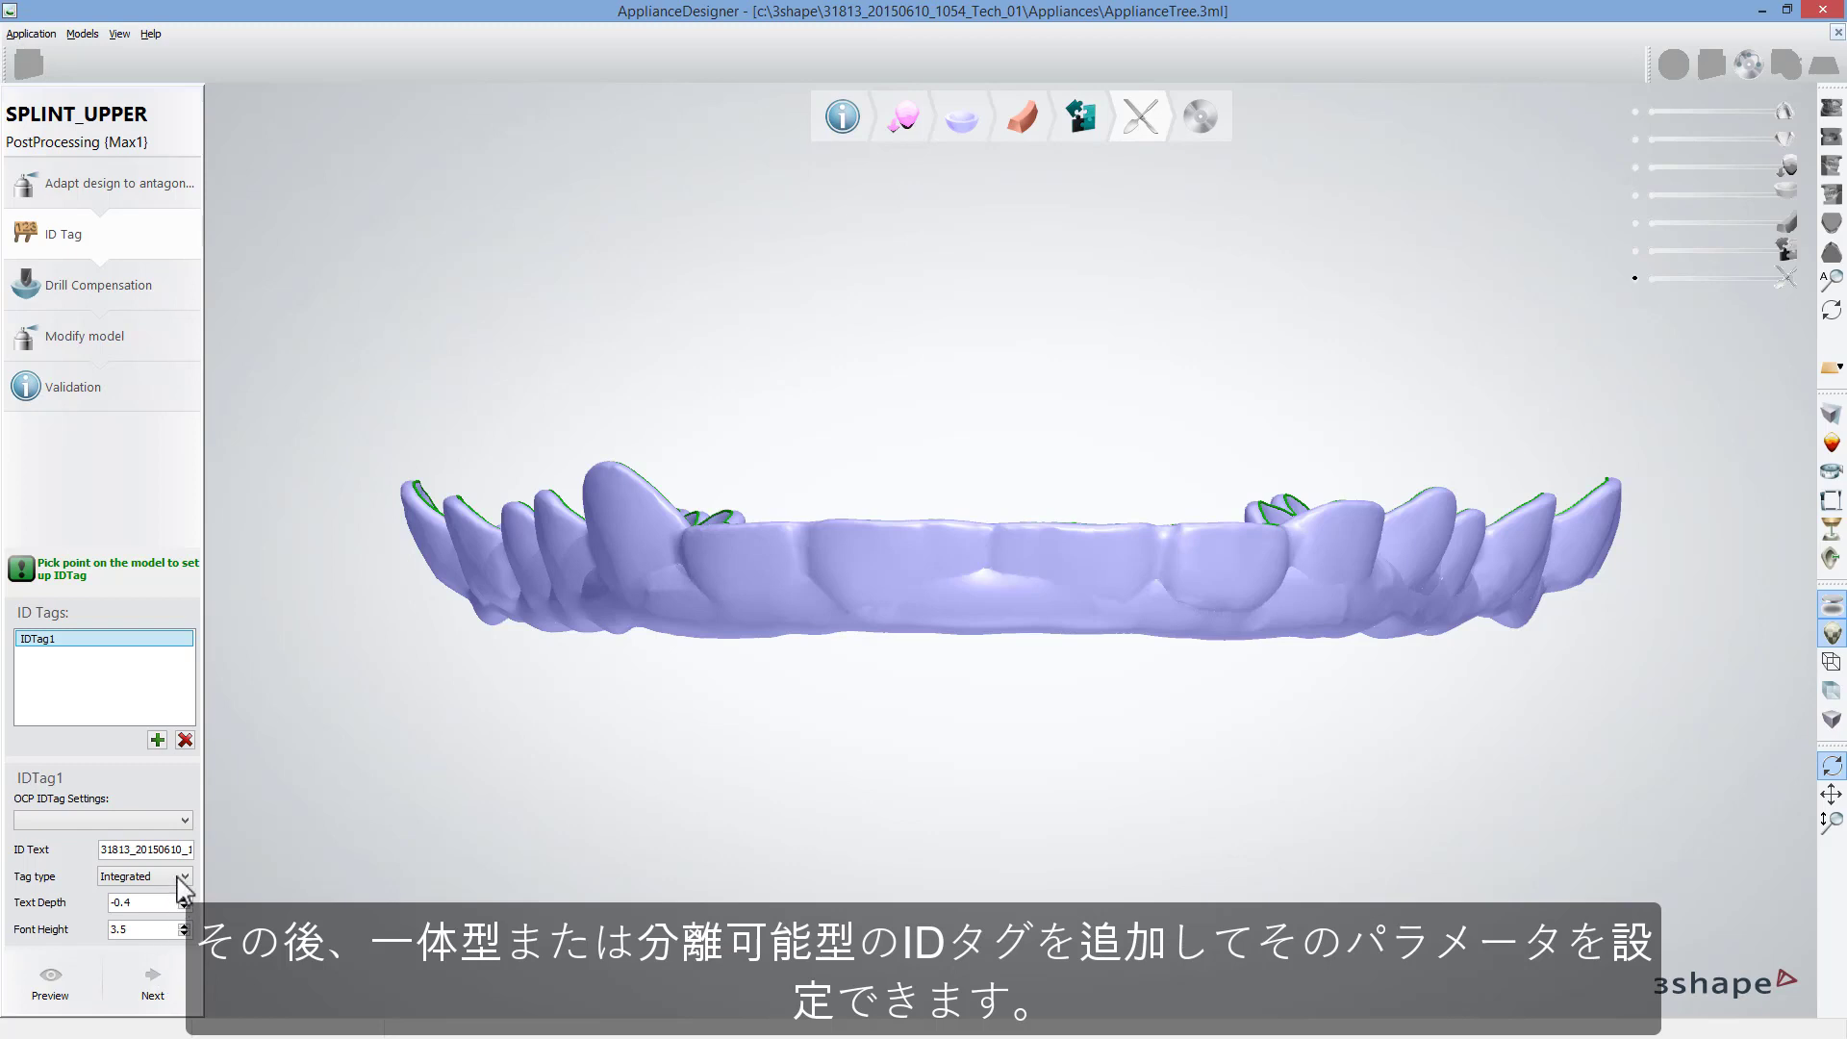
{"action": "triple_click", "coordinate": [182, 851]}
{"action": "type", "text": "3Shepe Academy"}
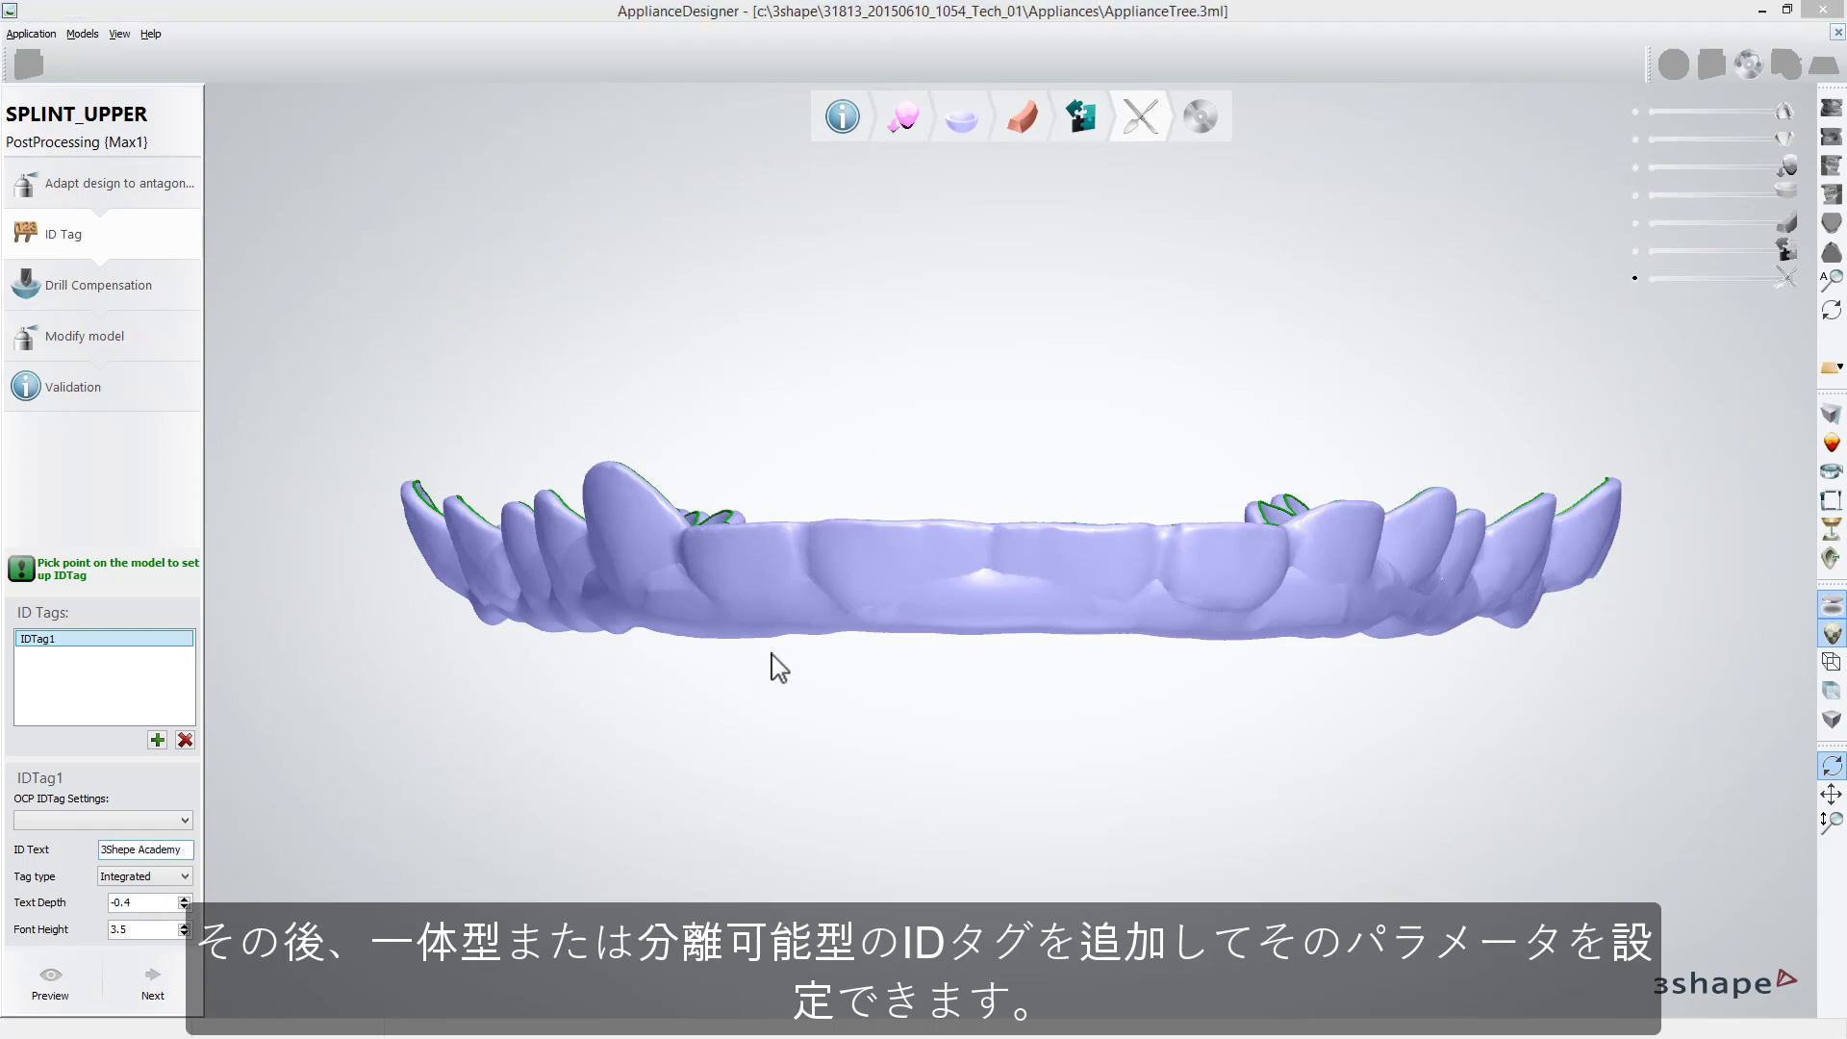
{"action": "left_click", "coordinate": [998, 577]}
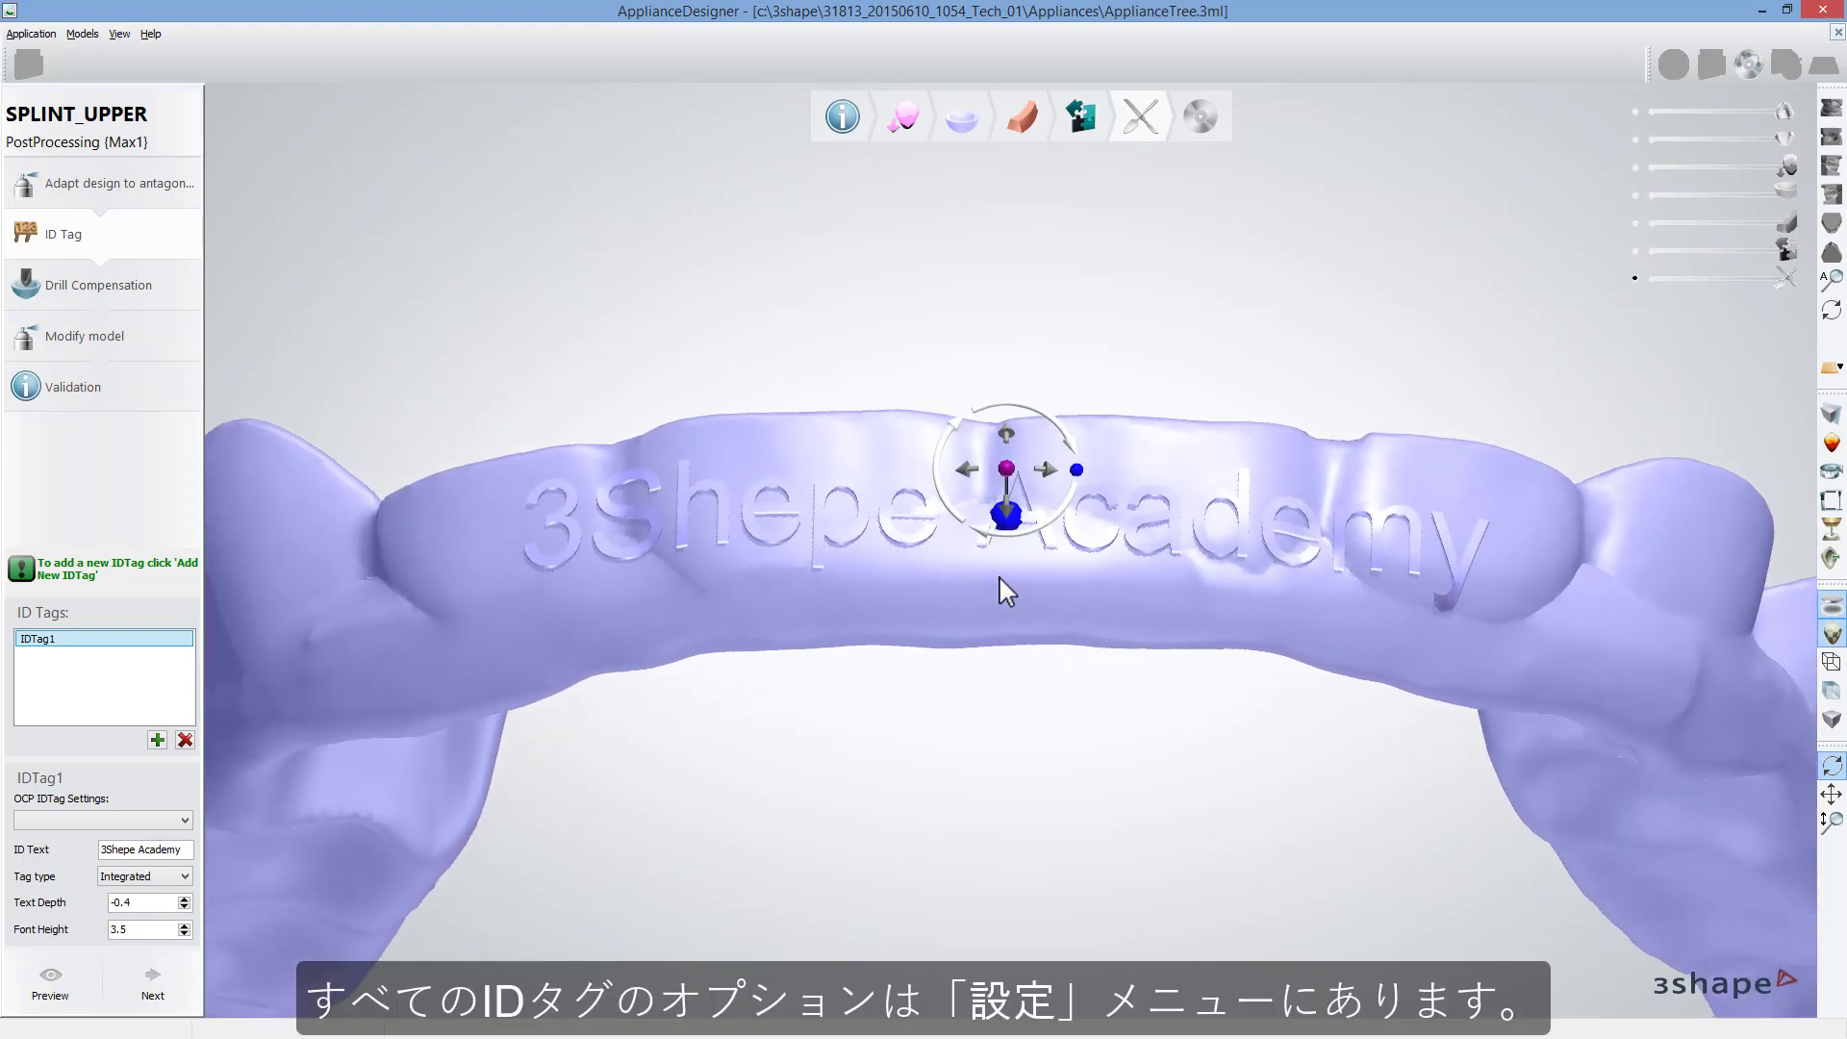
{"action": "left_click", "coordinate": [152, 988]}
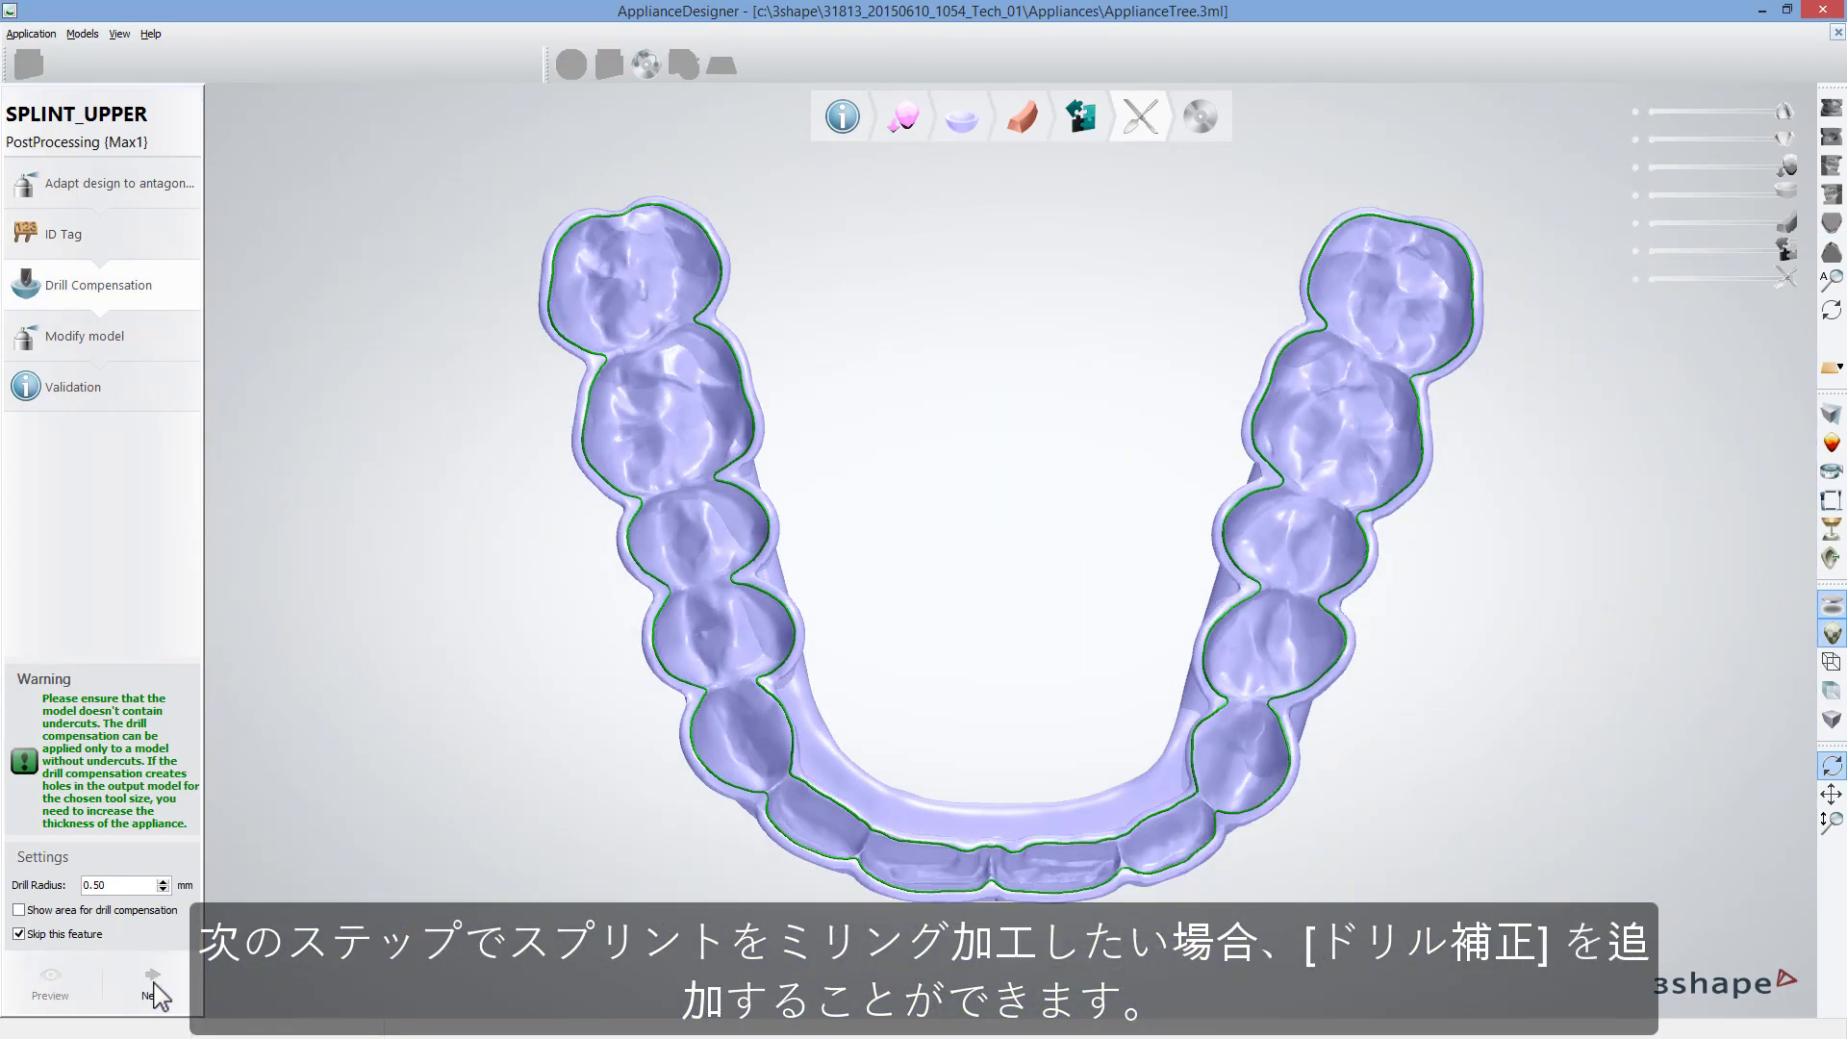
Step: Preview and hide the drill compensation area, leave the feature skipped, and continue to Modify model
{"action": "left_click", "coordinate": [18, 910]}
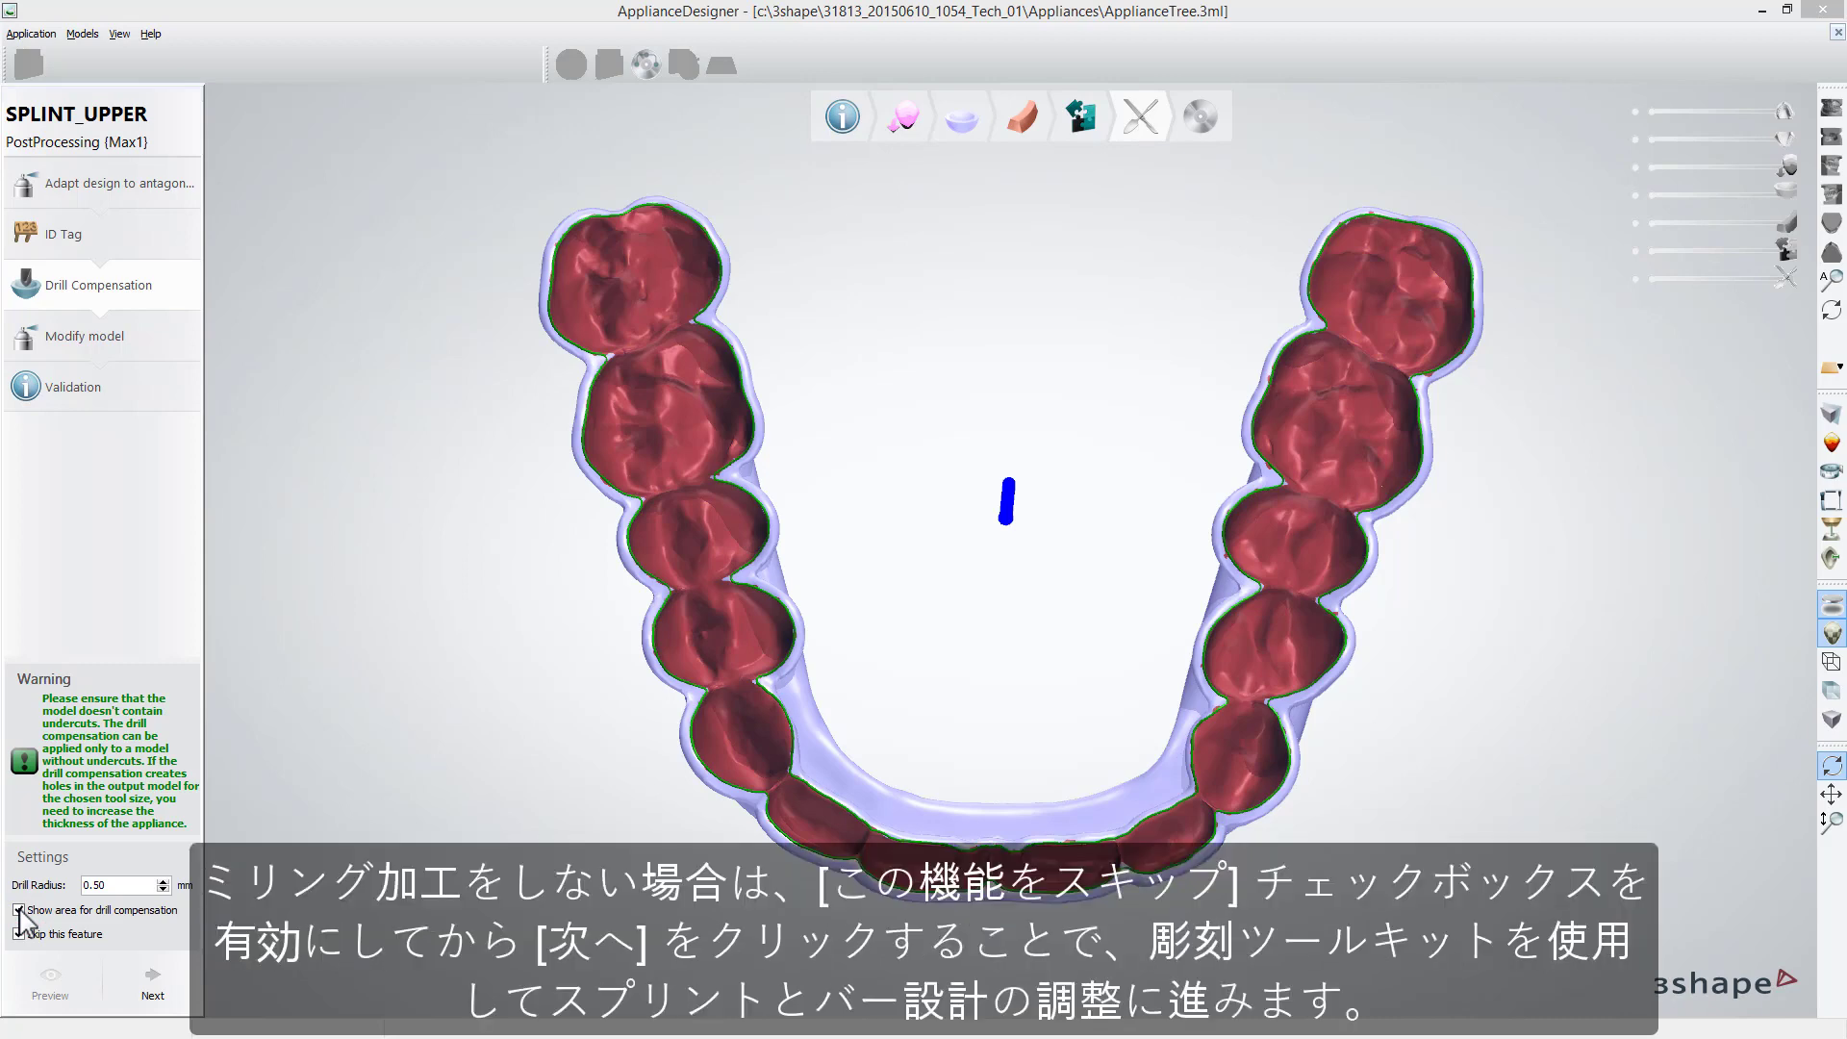
{"action": "left_click", "coordinate": [18, 911]}
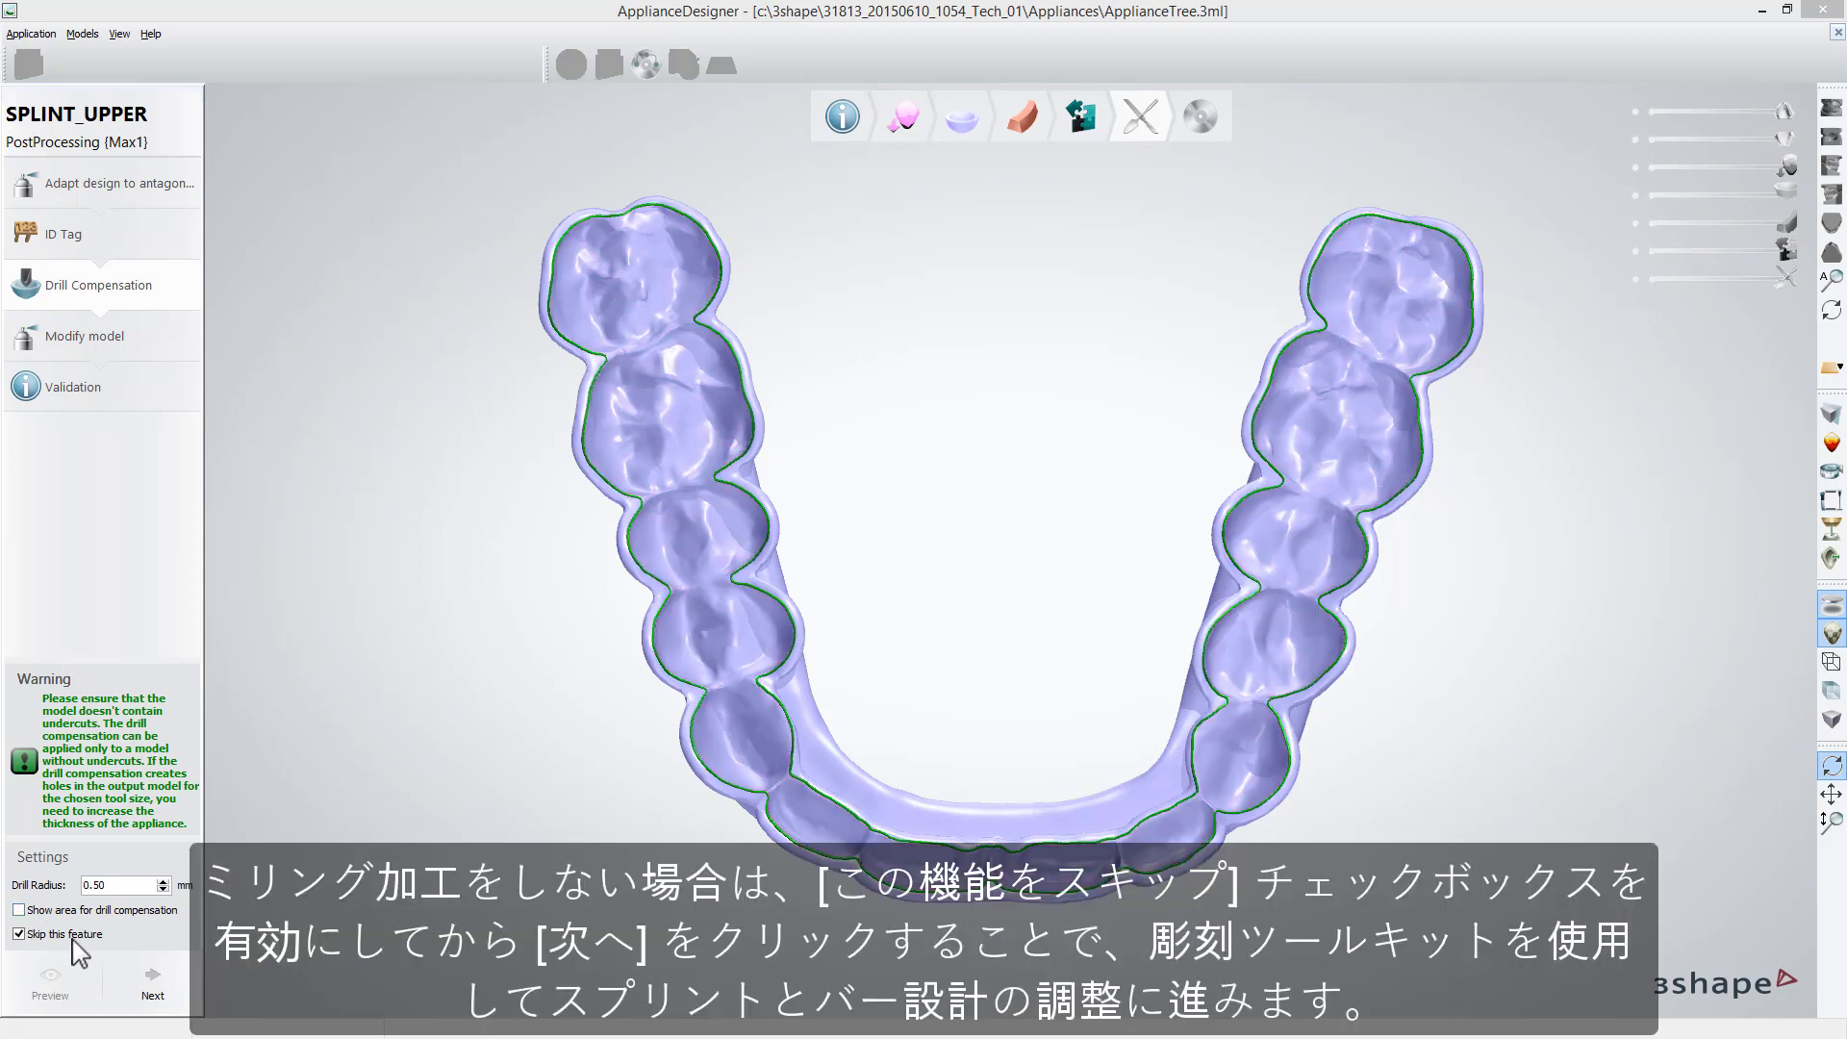
{"action": "left_click", "coordinate": [152, 983]}
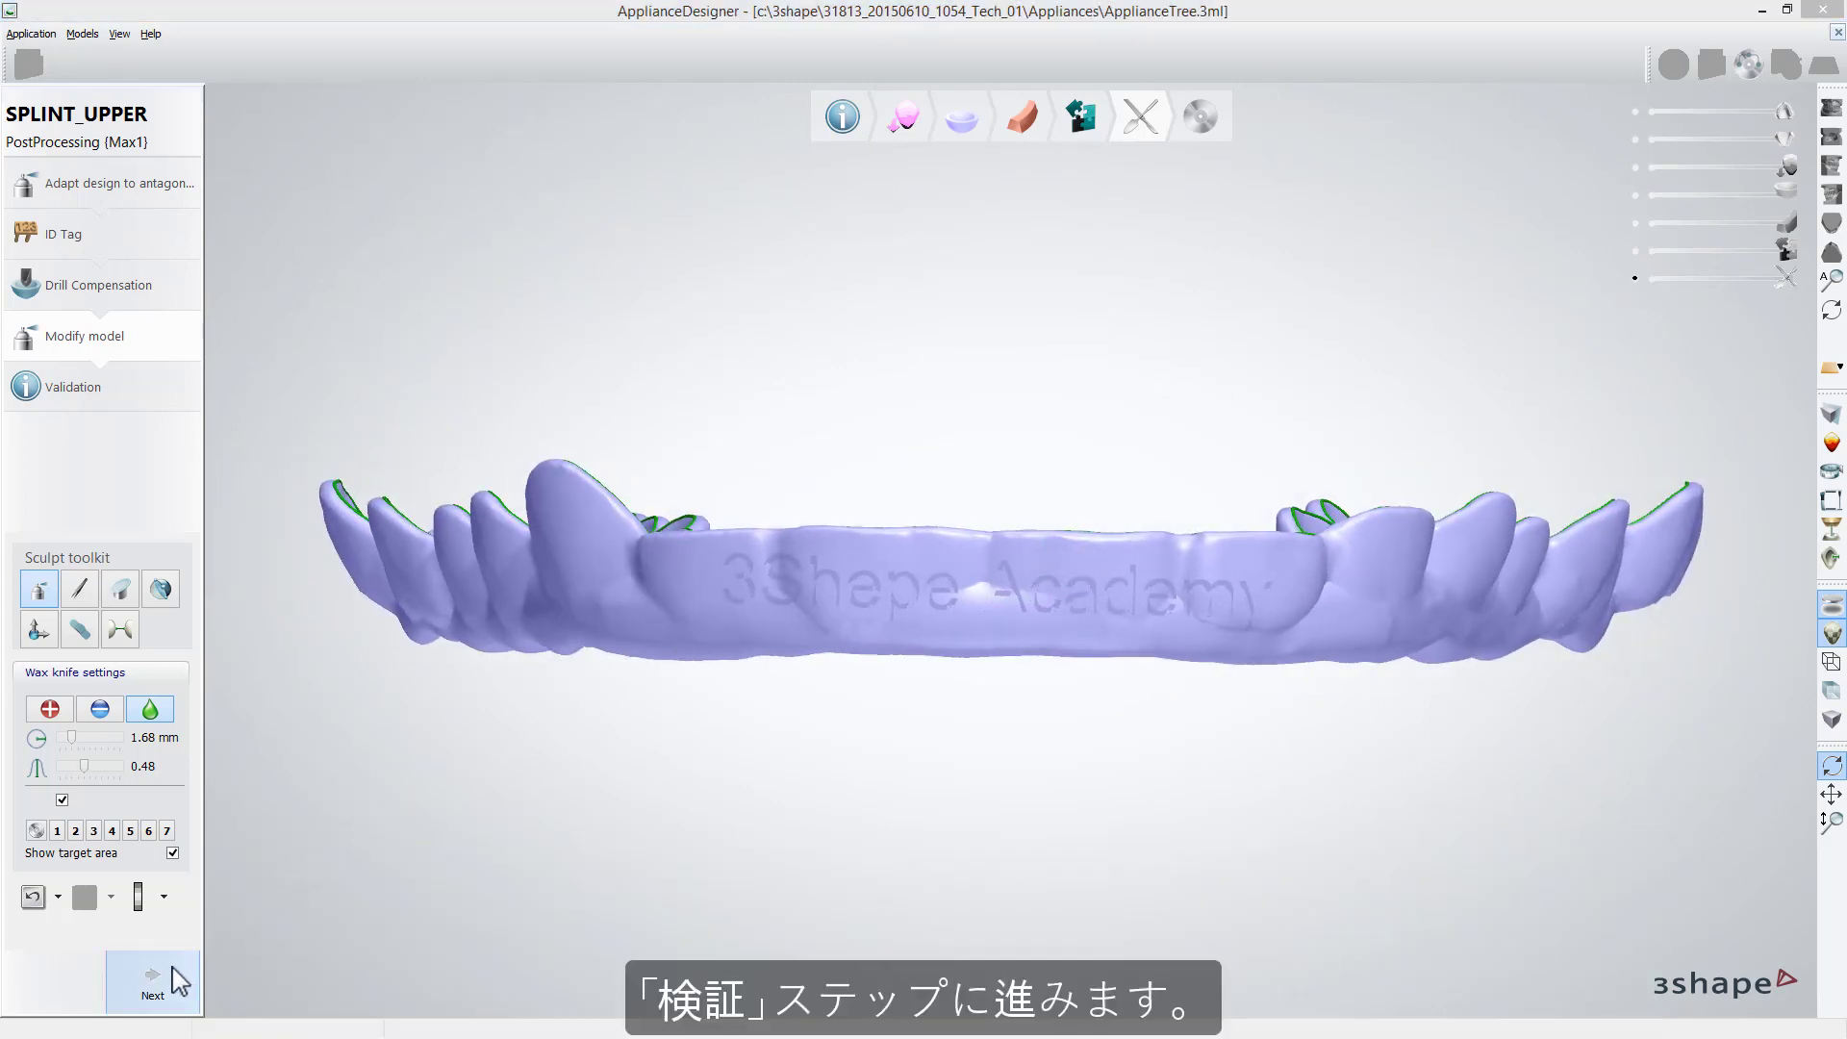
Step: Cut a 2D cross-section through the splint, slide it to check thickness, then save the design
{"action": "left_click", "coordinate": [154, 991]}
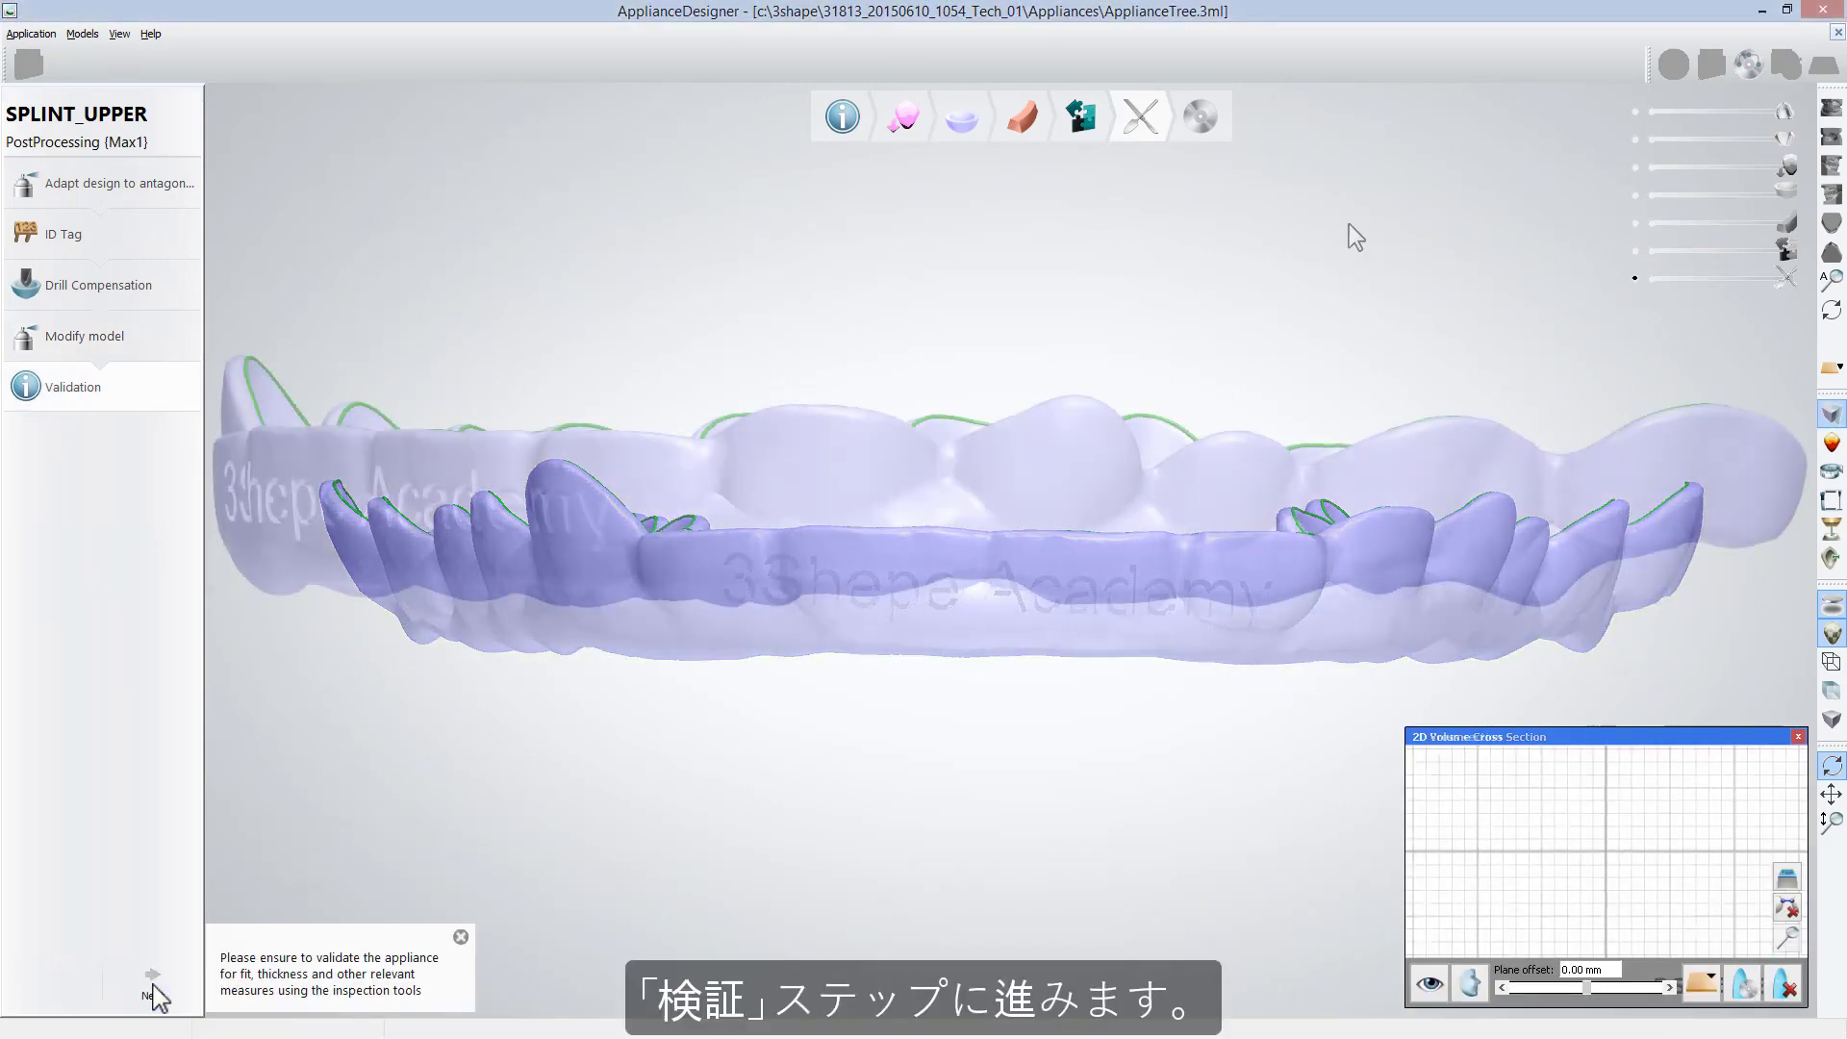
{"action": "left_click_drag", "start_coordinate": [1318, 204], "coordinate": [1320, 764]}
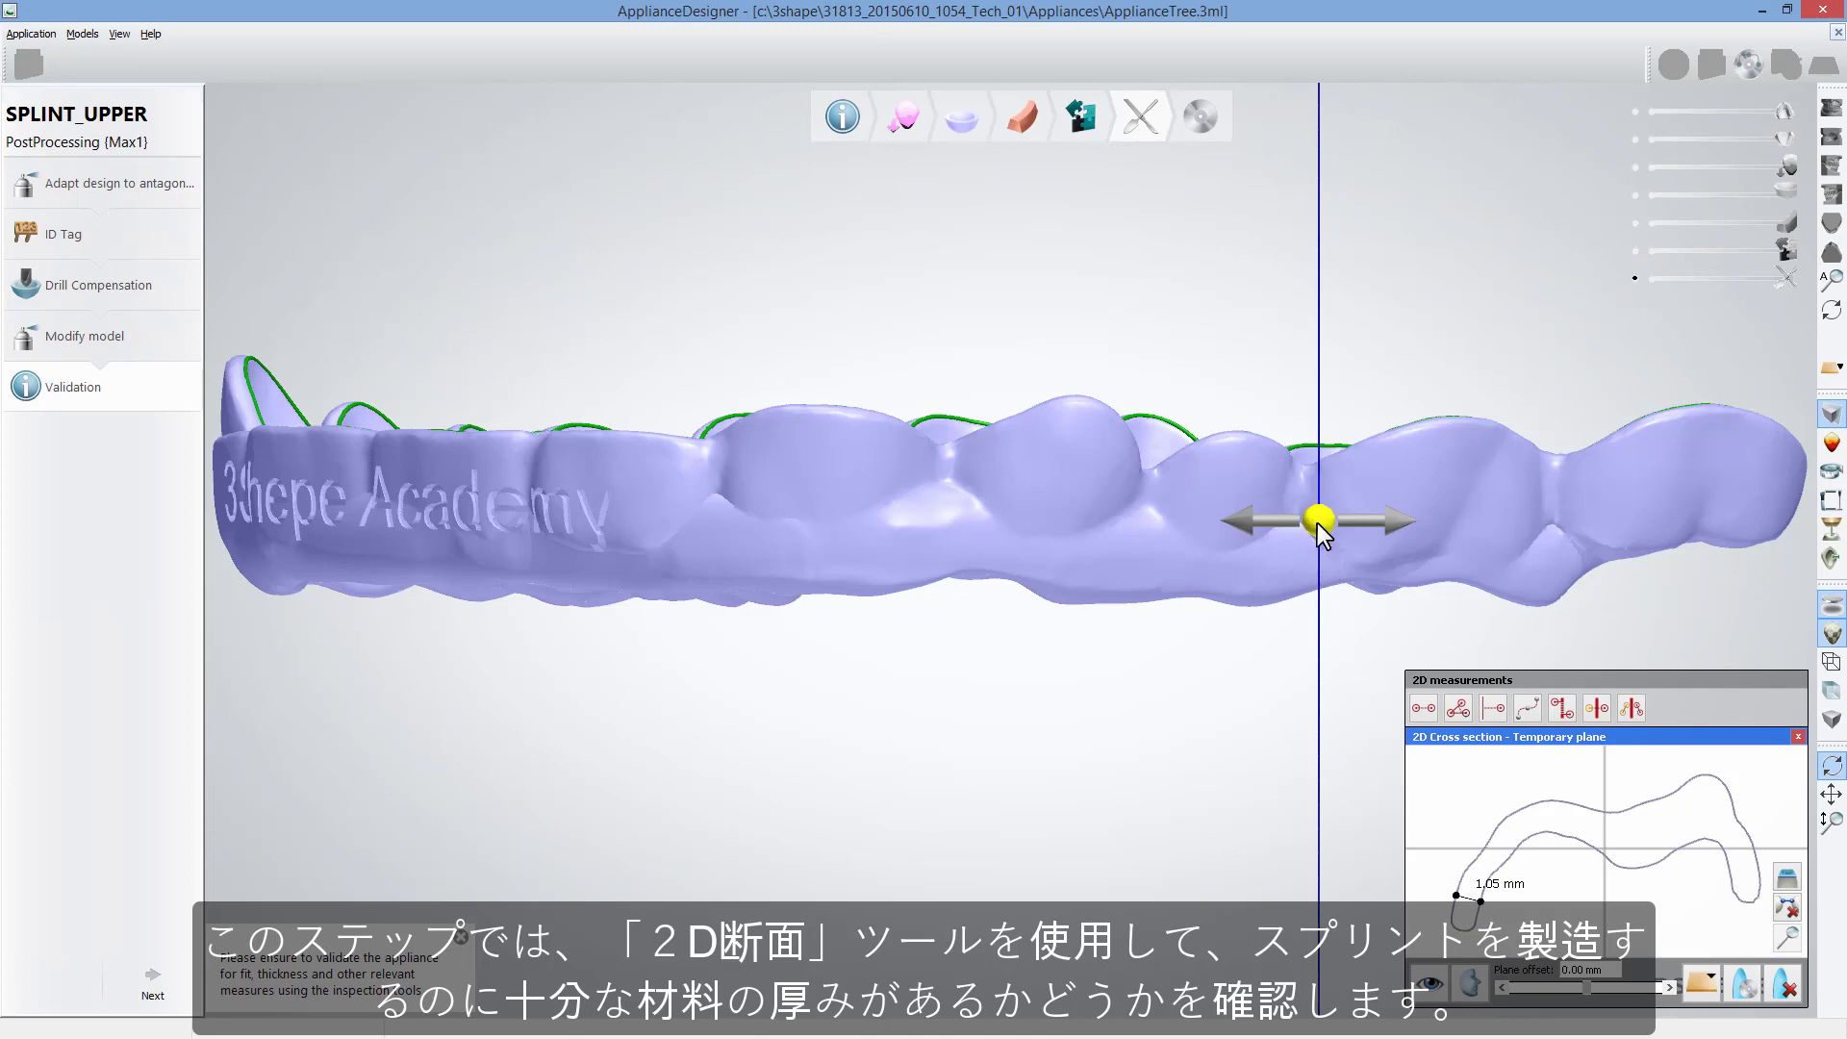
{"action": "left_click_drag", "start_coordinate": [1318, 524], "coordinate": [1382, 523]}
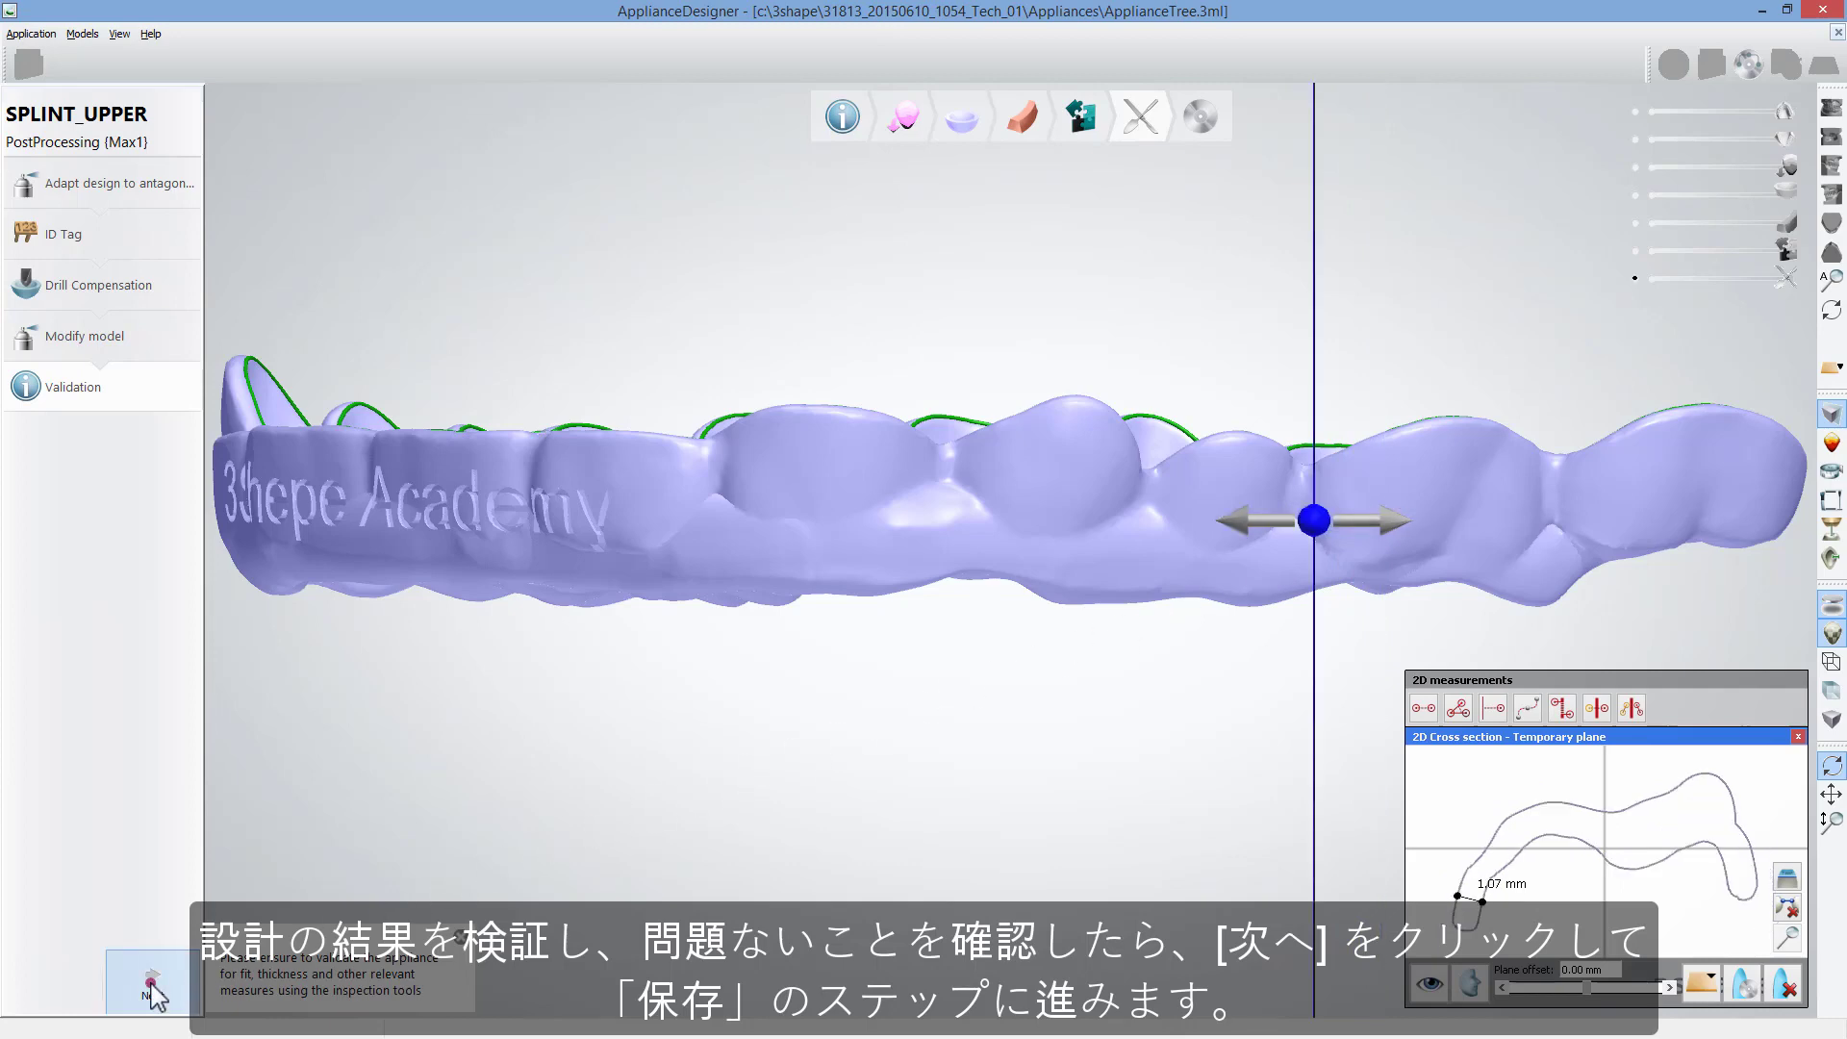
{"action": "left_click", "coordinate": [151, 991]}
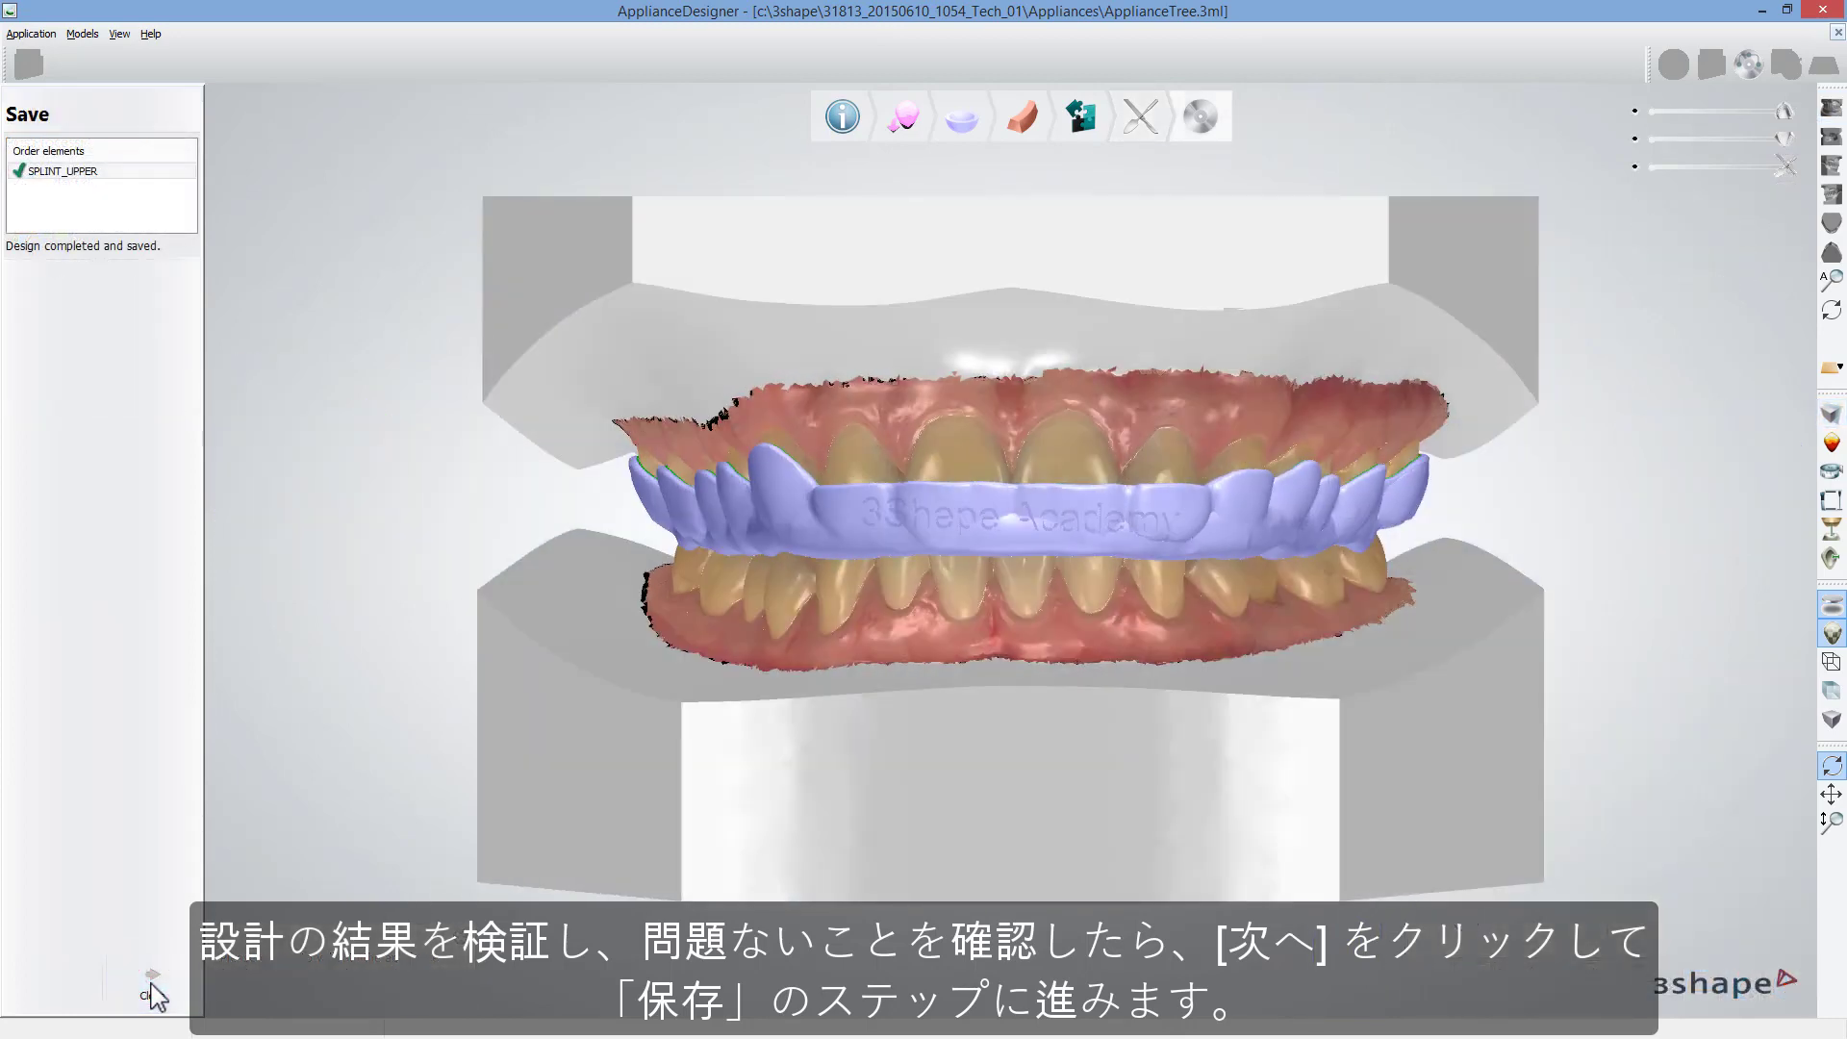
Step: Close the completed SPLINT_UPPER design from the Save step
{"action": "left_click", "coordinate": [152, 986]}
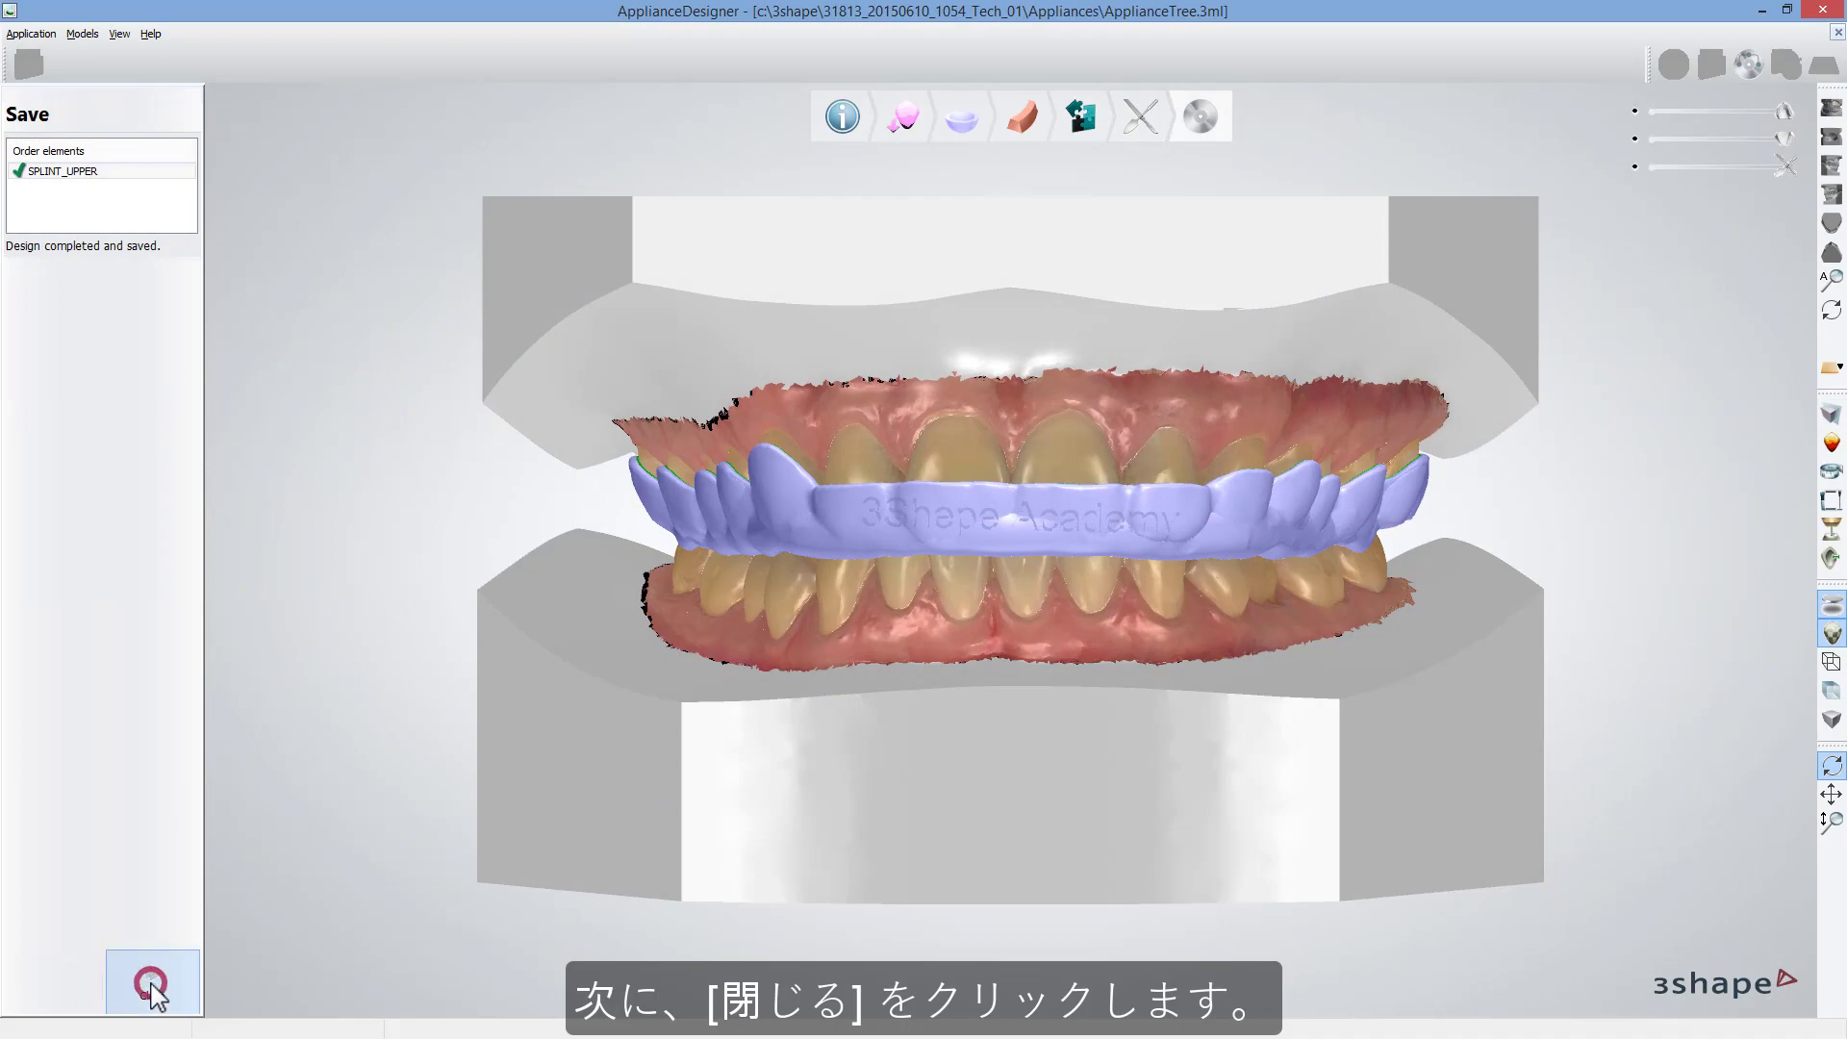